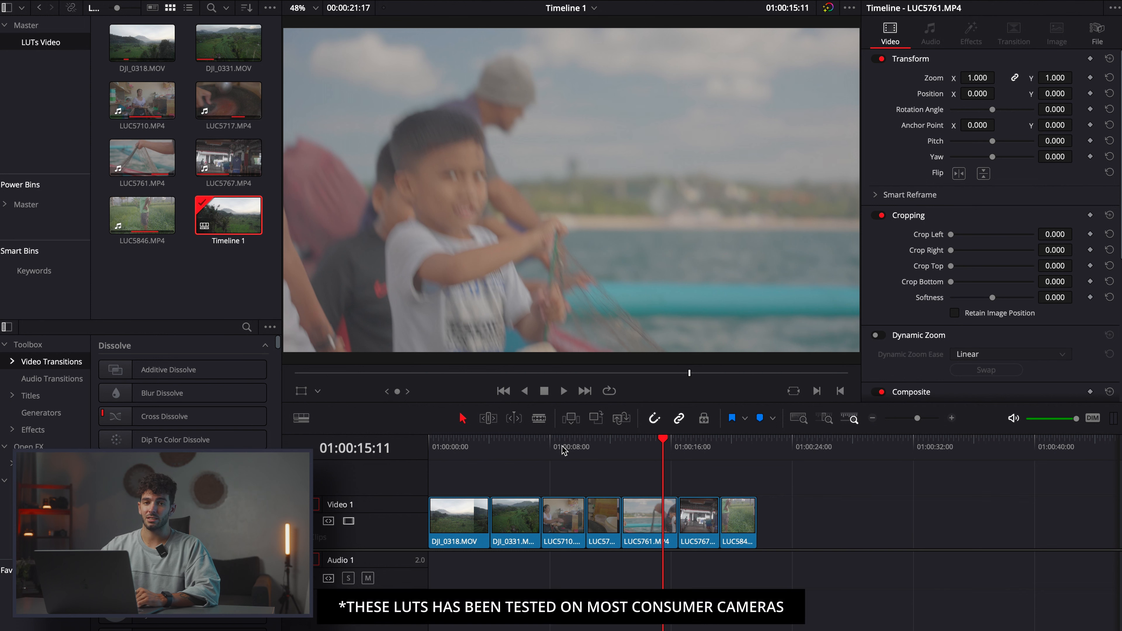
Move the playhead to the LUC5710.MP4 clip and back to the first clip, DJI_0318.MOV, and select that clip.
left_click(562, 447)
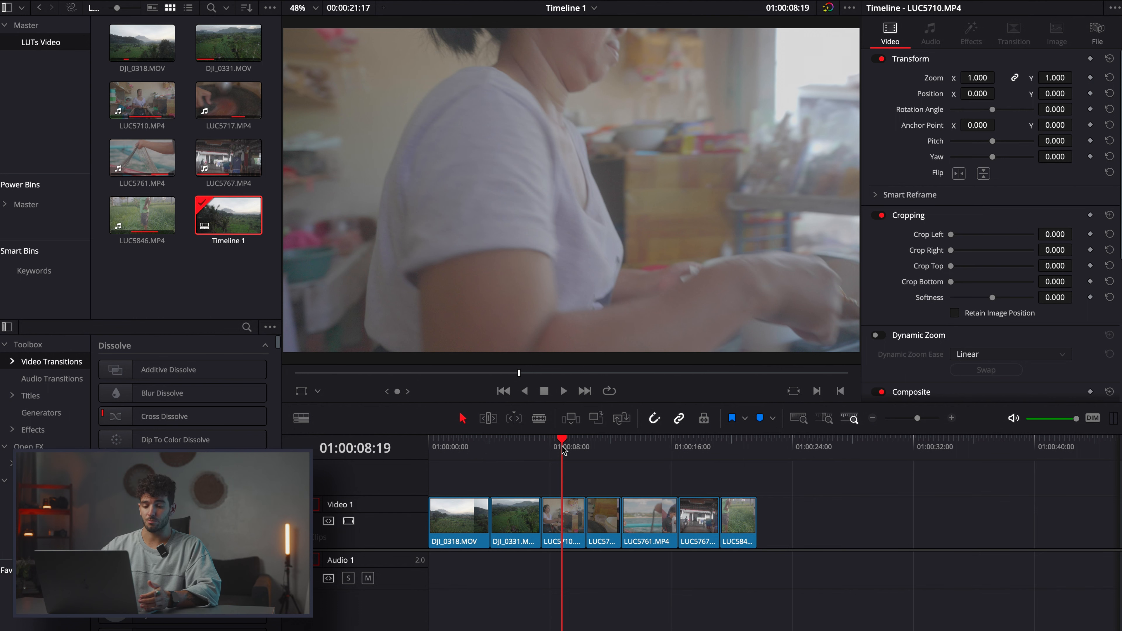
left_click(464, 449)
left_click(458, 515)
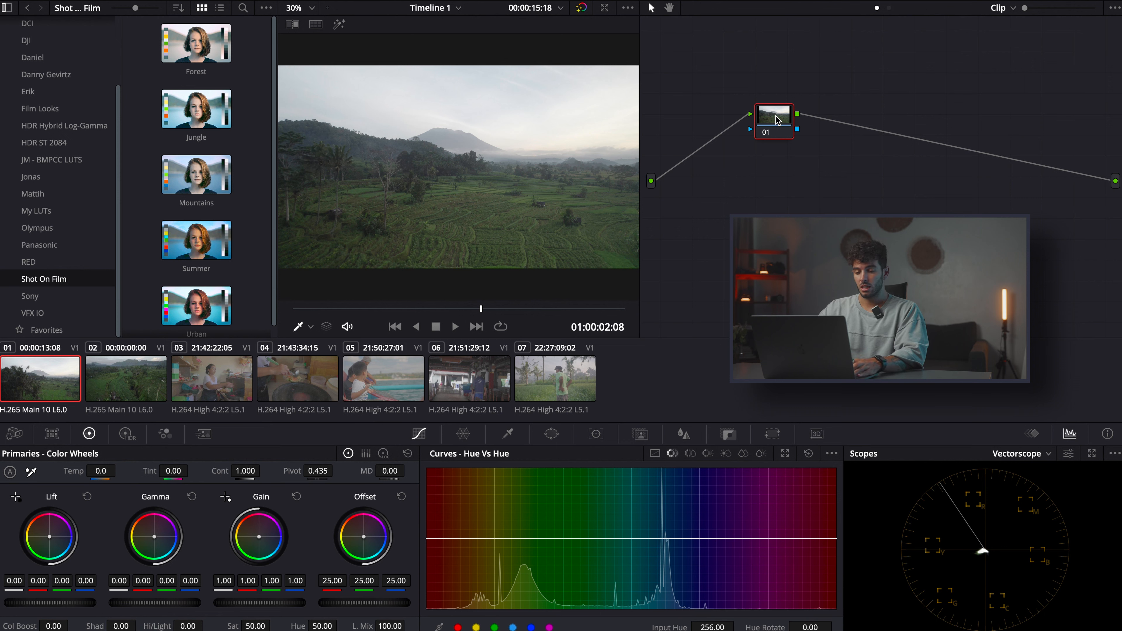
Add a serial node after node 01 of the first clip and label the two nodes pri and lut.
key("alt+s")
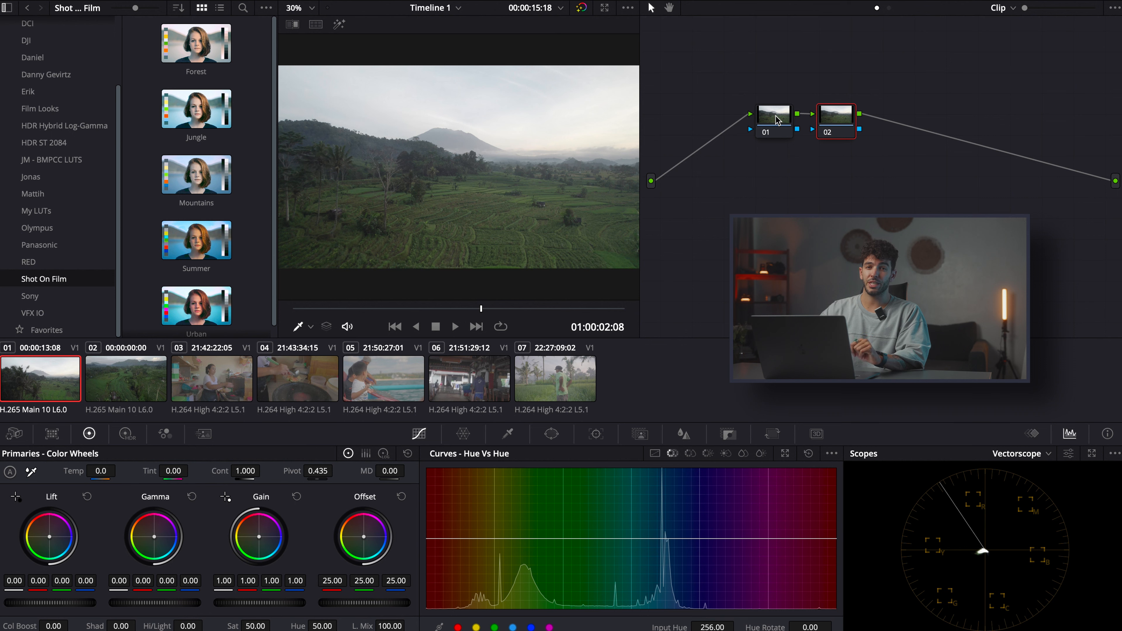
left_click(787, 121)
left_click(835, 124)
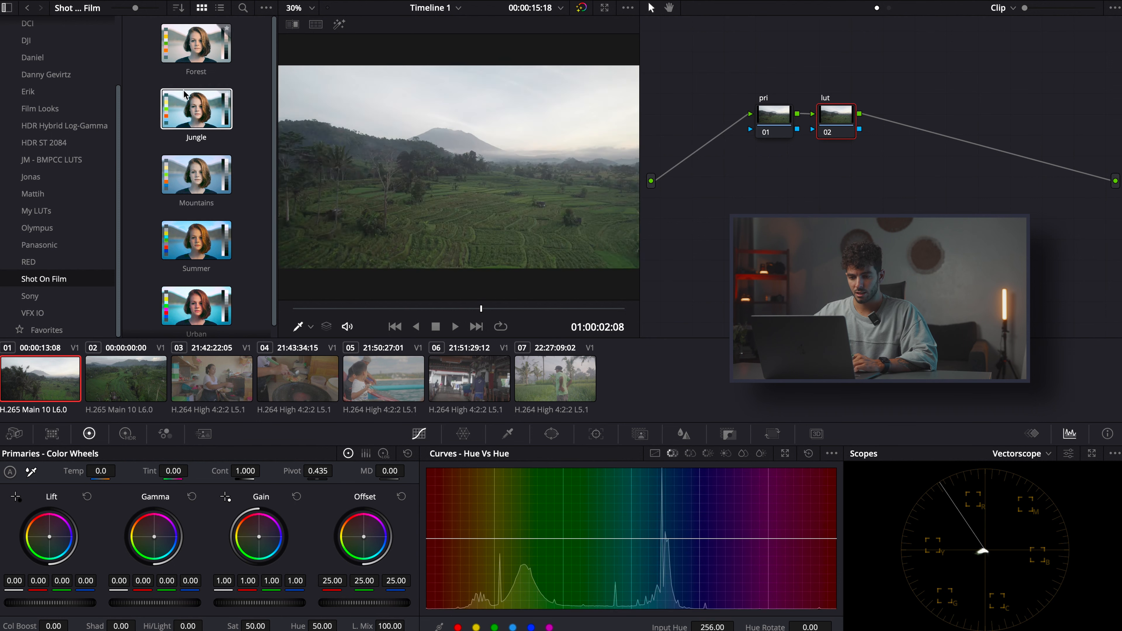
Apply the Shot On Film Jungle LUT to the lut node and compare the image with the node off and on.
double_click(193, 112)
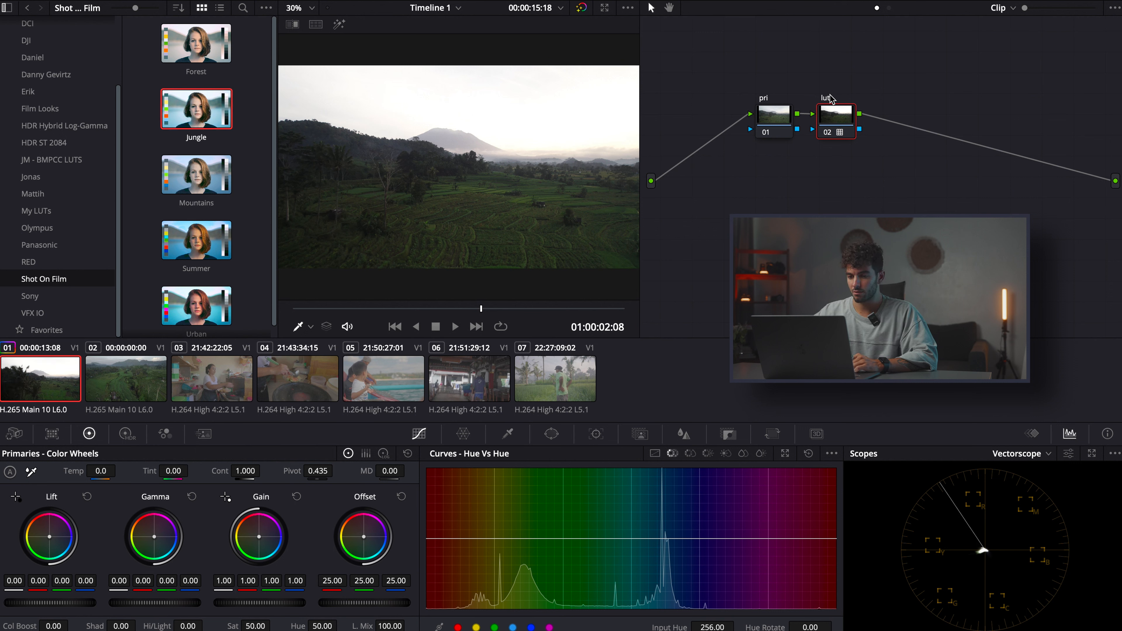
key("ctrl+d")
key("ctrl+d")
key("ctrl+d")
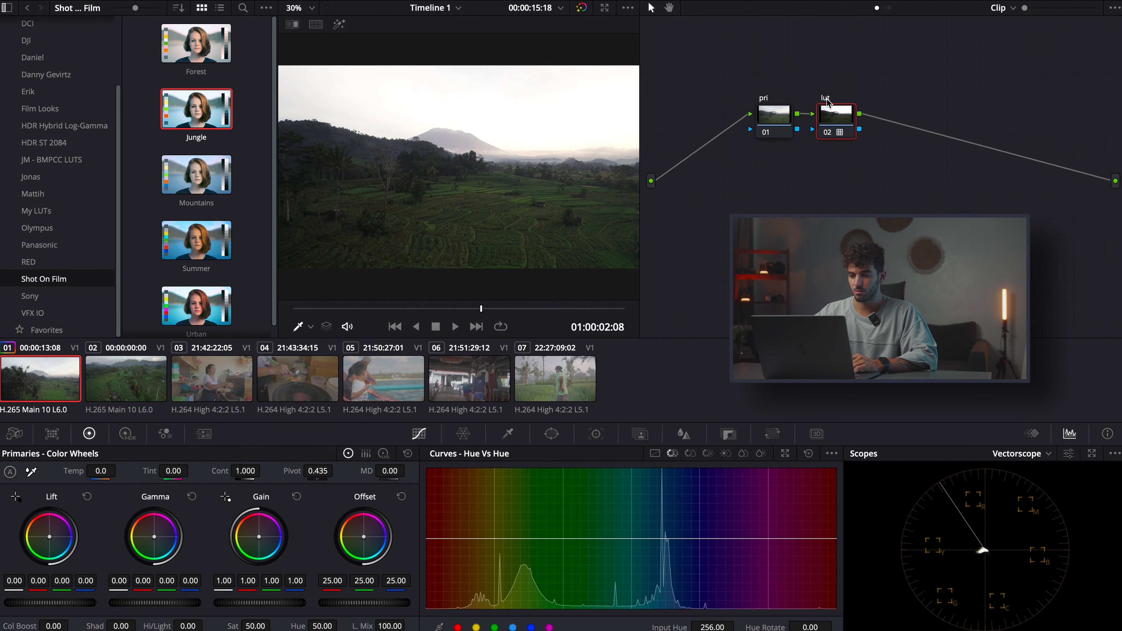
key("ctrl+d")
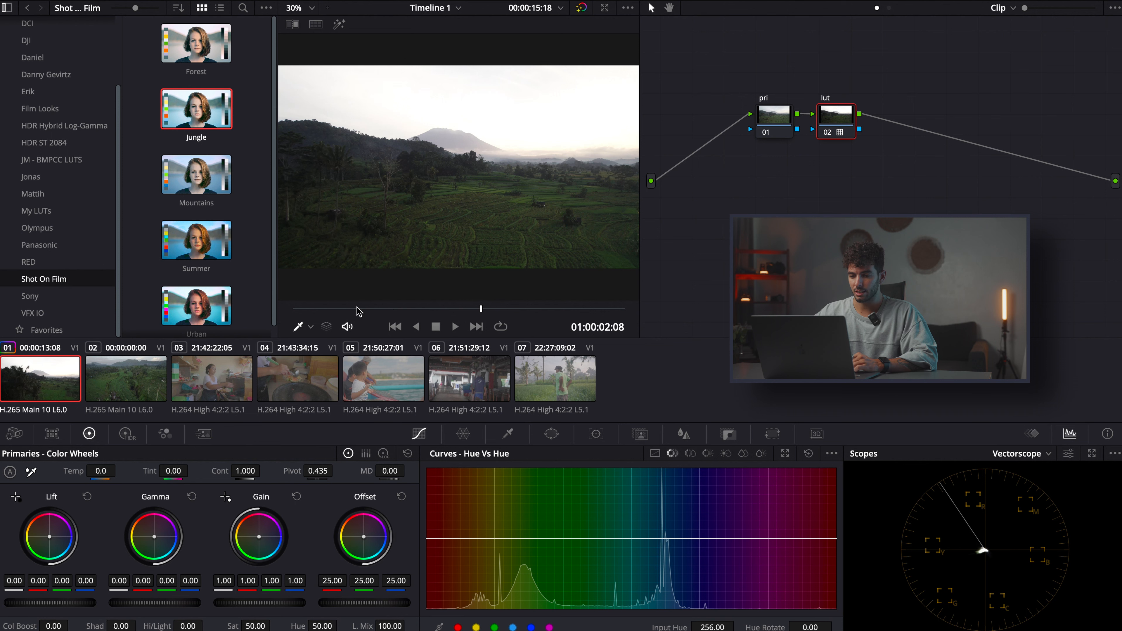
On the pri node, add a highlight and a shadow point to the custom curve, and set Temp to 90.0 and Shadows to 6.50.
left_click(382, 309)
left_click(357, 308)
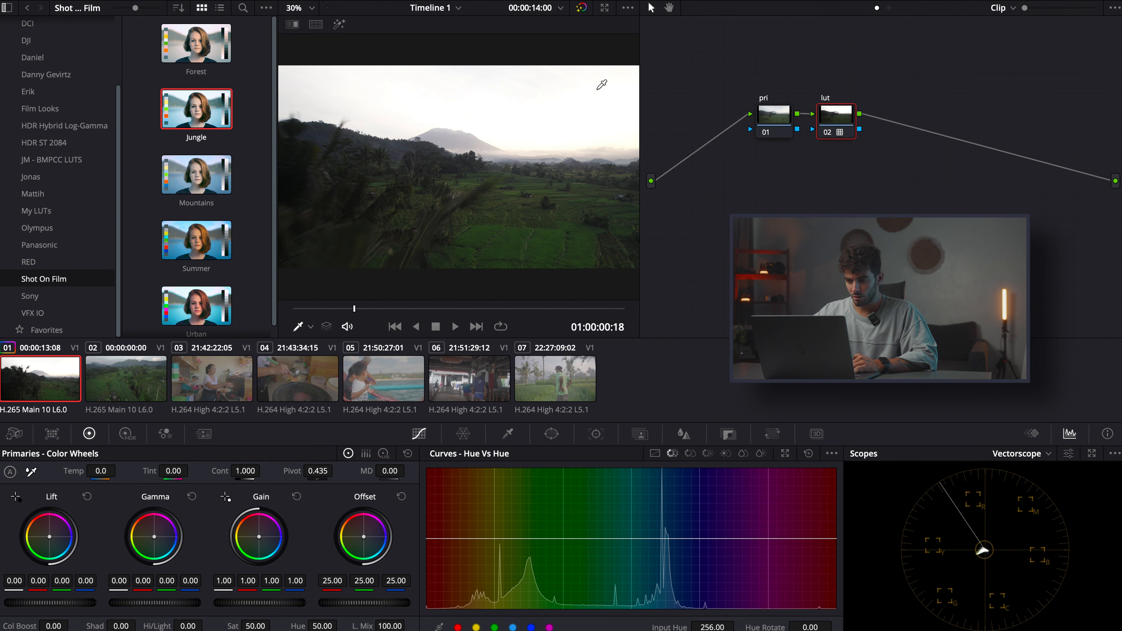
left_click(778, 126)
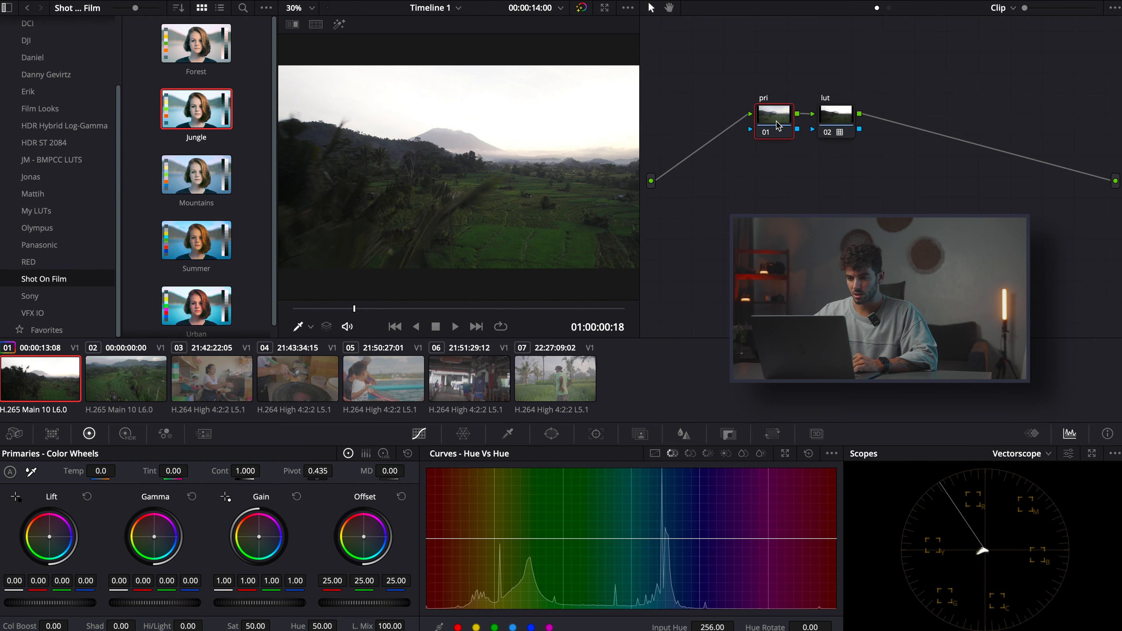
left_click(656, 454)
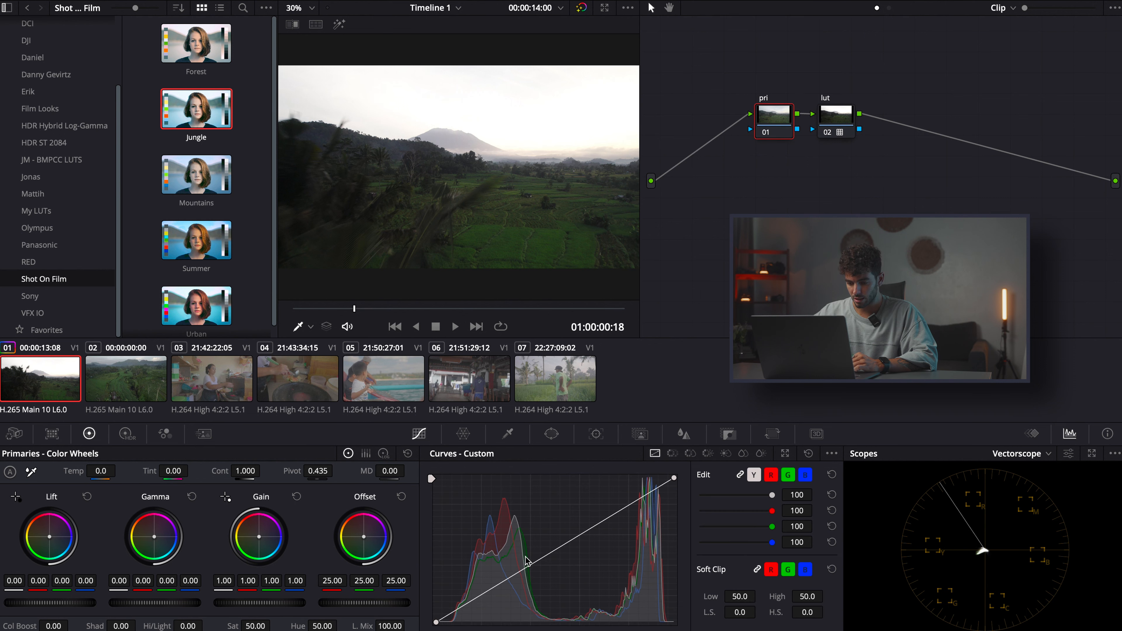
left_click(624, 511)
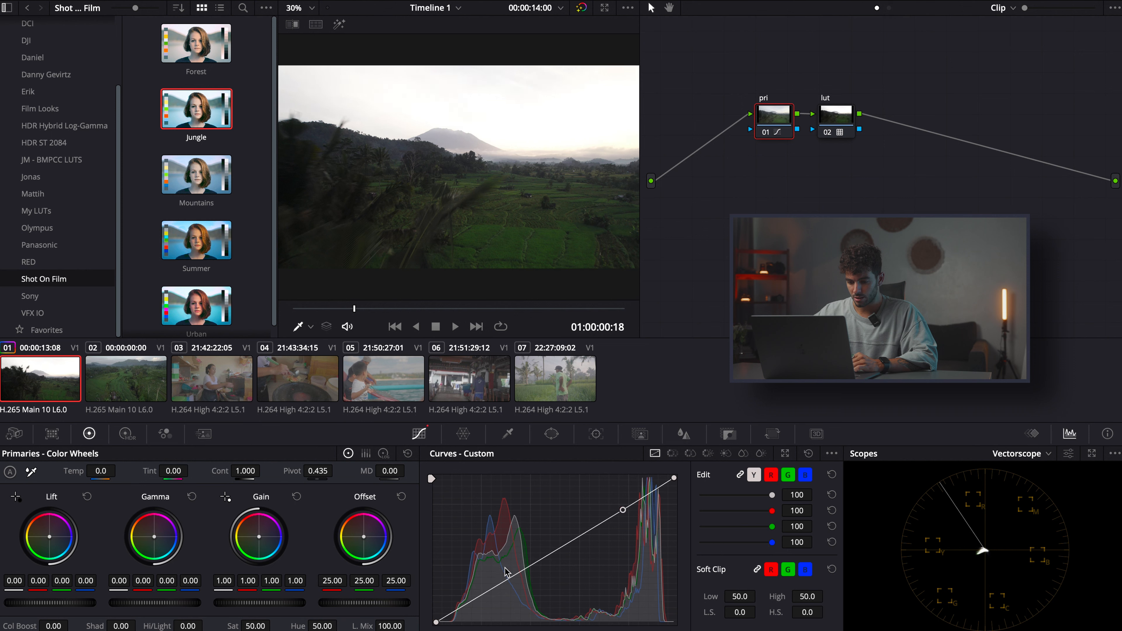
left_click(503, 583)
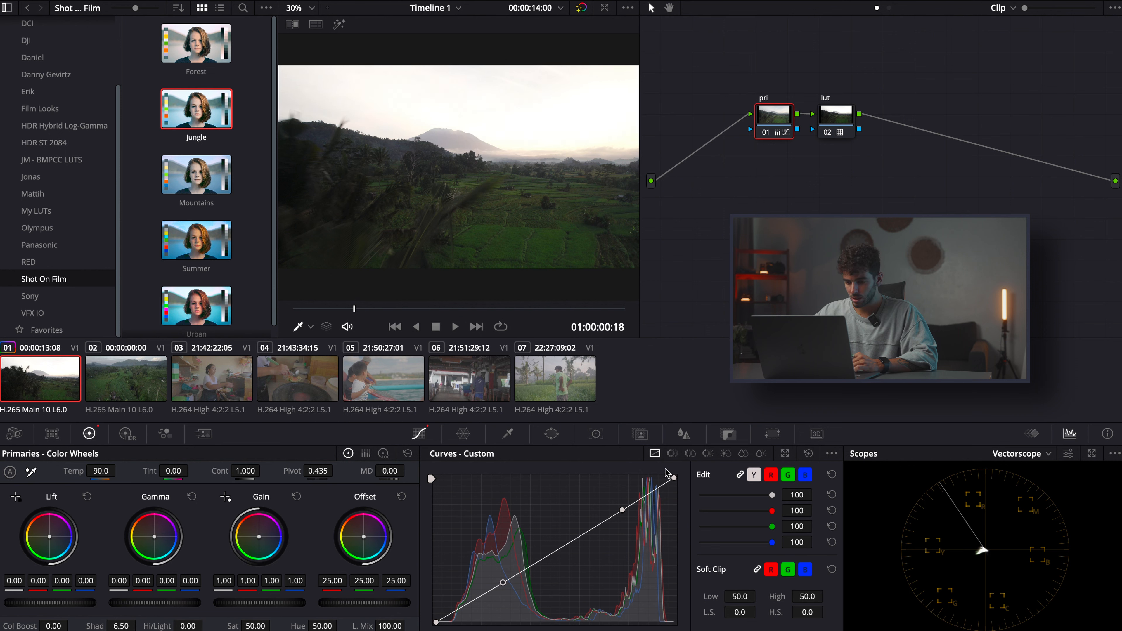
In the pri node's Hue vs Hue curve, add points at the primary colours and rotate the yellow hue to about -7.20.
left_click(672, 453)
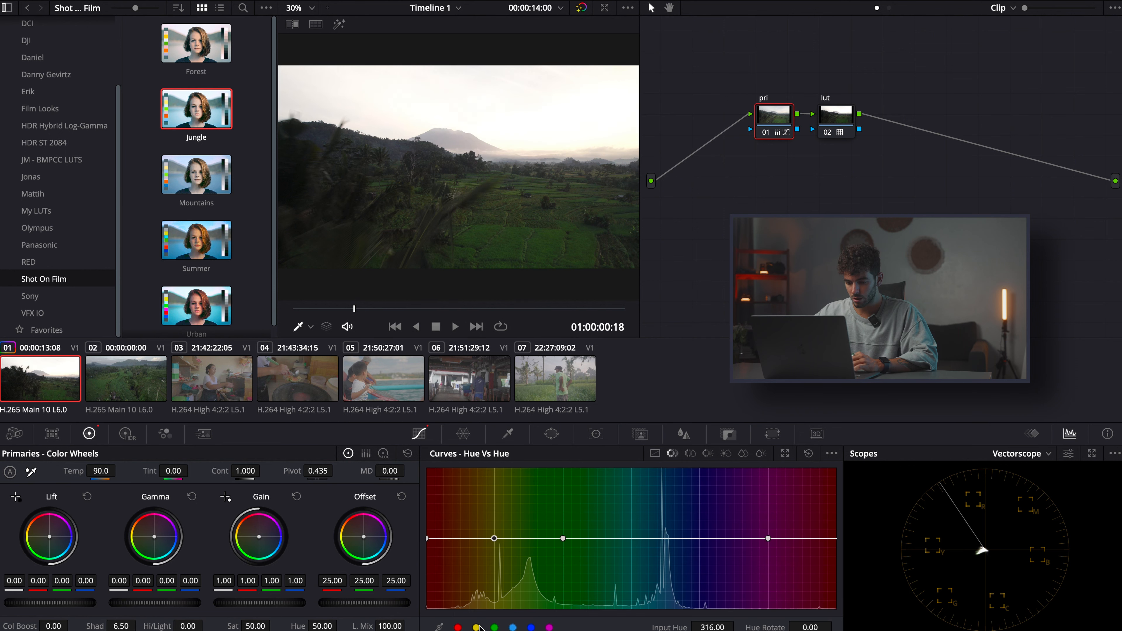
left_click(512, 627)
left_click_drag(562, 538, 495, 543)
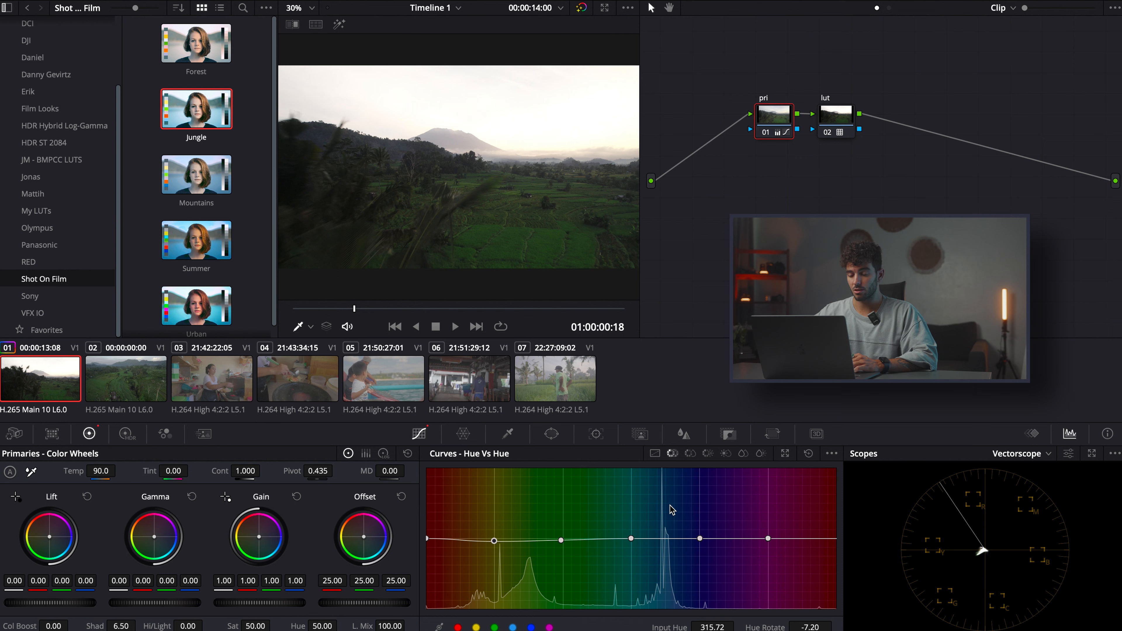
left_click_drag(456, 308, 458, 309)
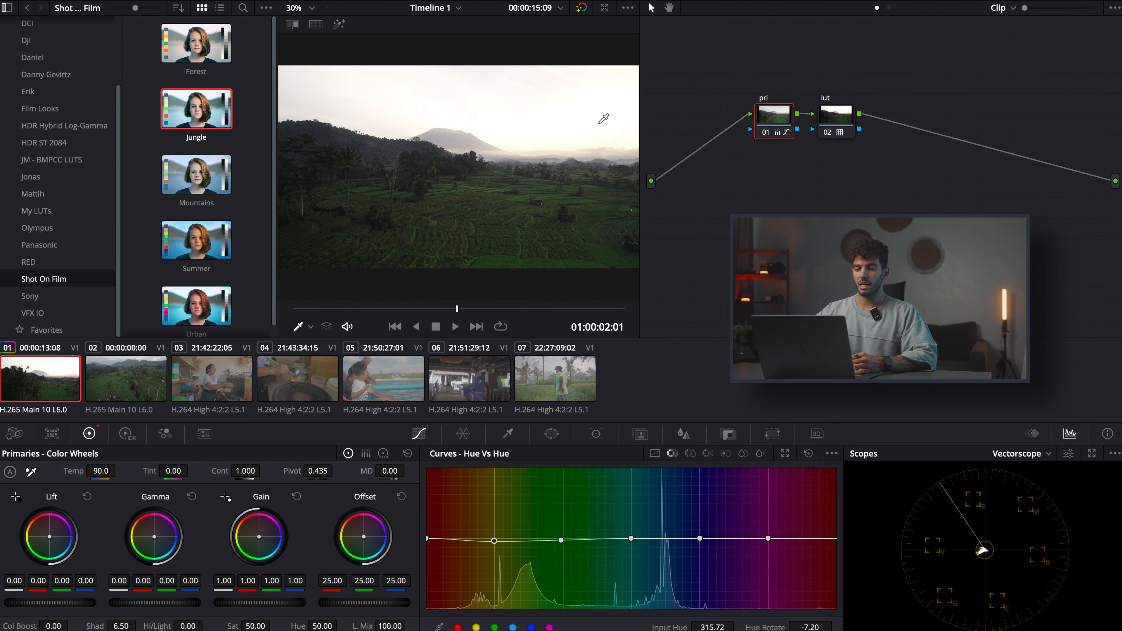
Add a serial node after the lut node and label it mask.
left_click(836, 116)
key("alt+s")
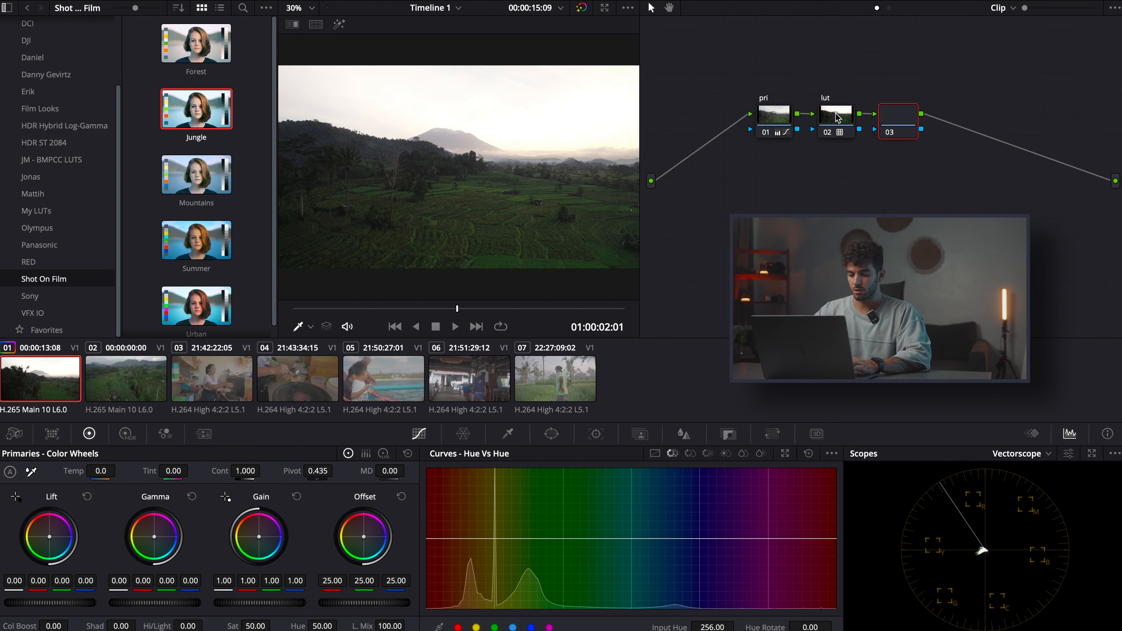
type("mask")
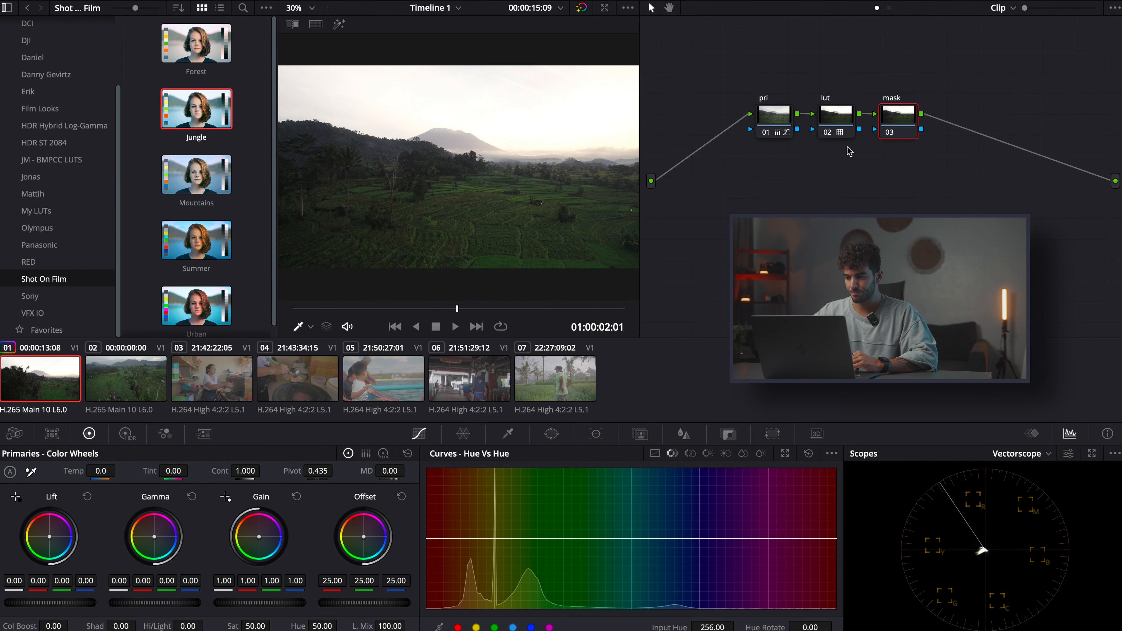
Place a circular window over the bright right-hand sky, about 54.98 in size with aspect 82.05, pan 72.29, tilt 56.84 and softness 12.88.
left_click(552, 434)
left_click(448, 534)
left_click_drag(518, 169, 617, 167)
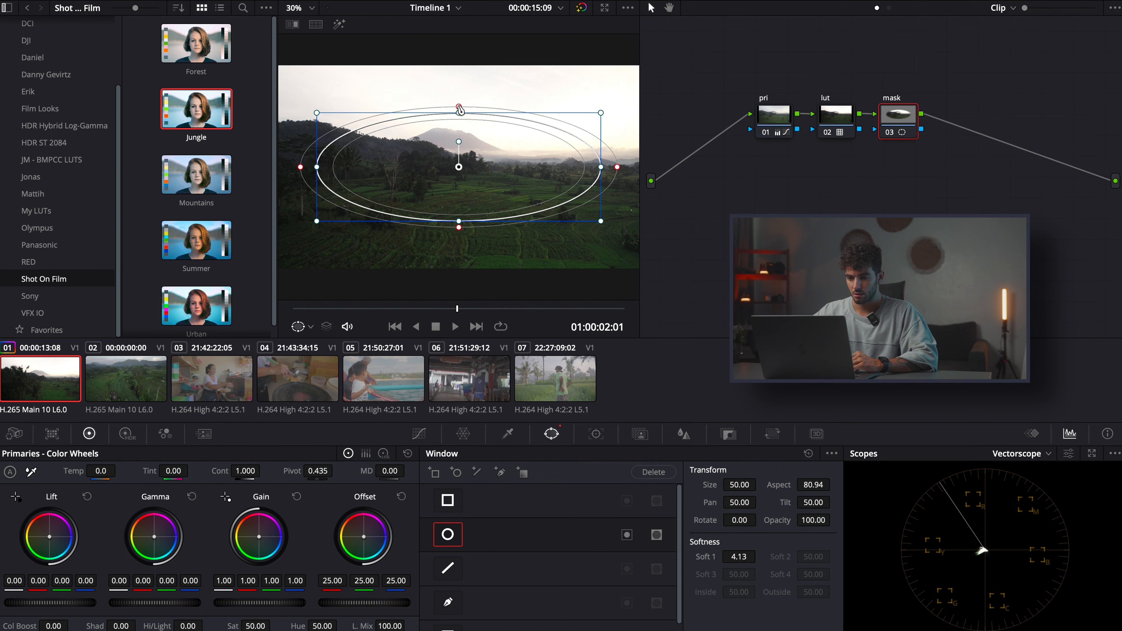
left_click_drag(460, 110, 458, 94)
left_click_drag(459, 167, 601, 120)
left_click_drag(604, 179, 604, 199)
left_click_drag(461, 120, 393, 117)
left_click_drag(601, 119, 631, 115)
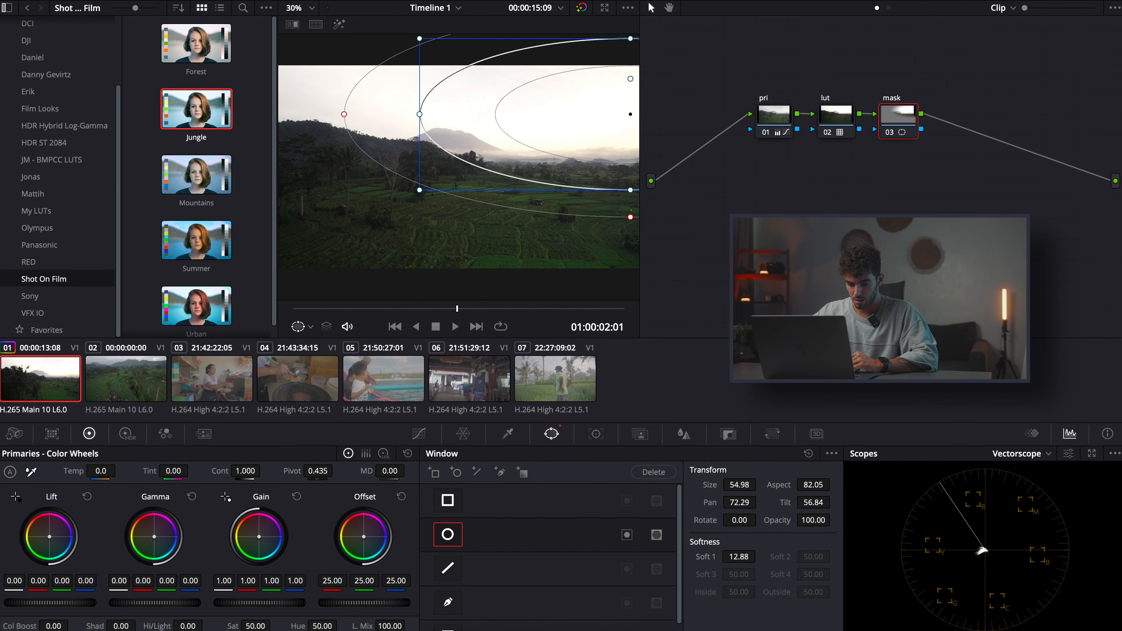
Warm the masked sky with Highlights -13.00, Shadows -19.00, Temp 310.0 and Tint 9.00, and widen the window's softness to about 17.43.
left_click_drag(187, 626, 207, 626)
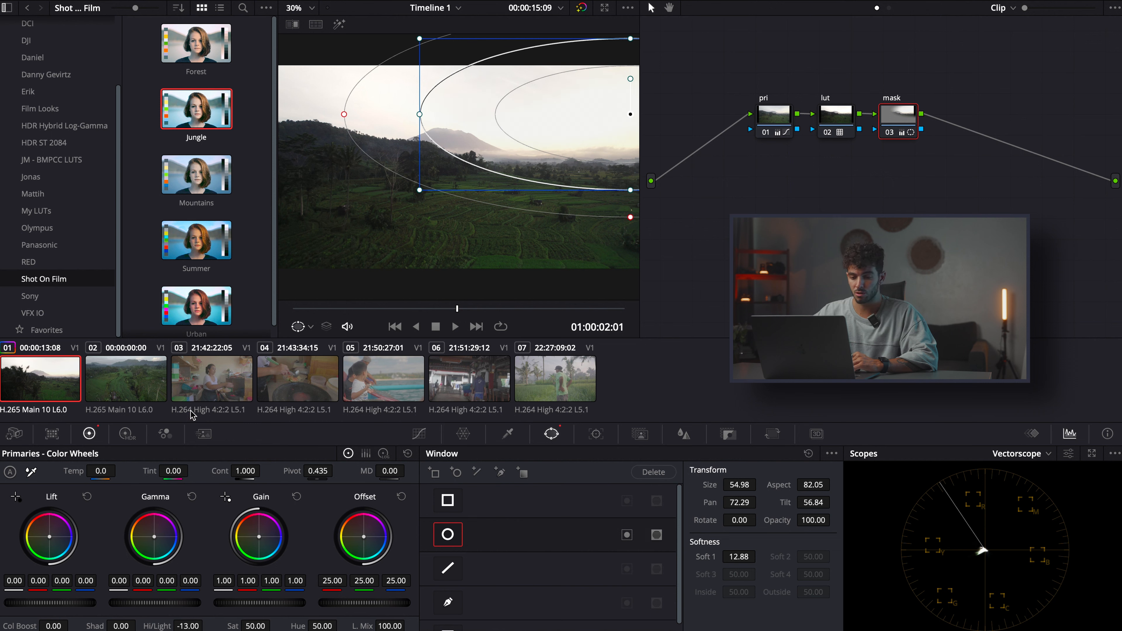
left_click_drag(100, 470, 120, 470)
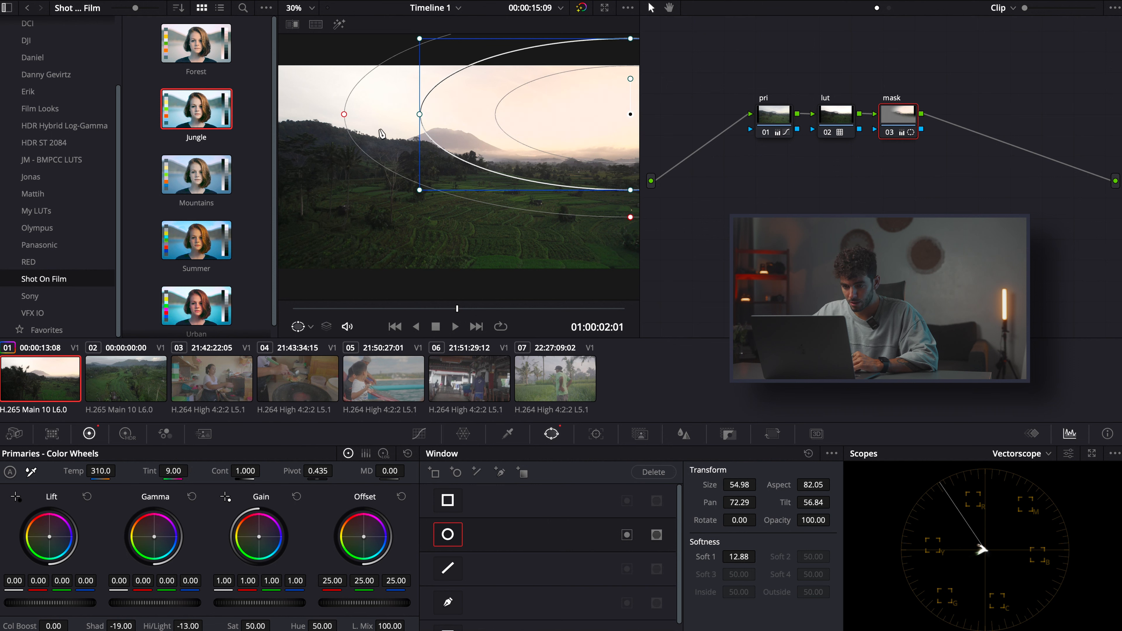
left_click_drag(345, 118, 318, 118)
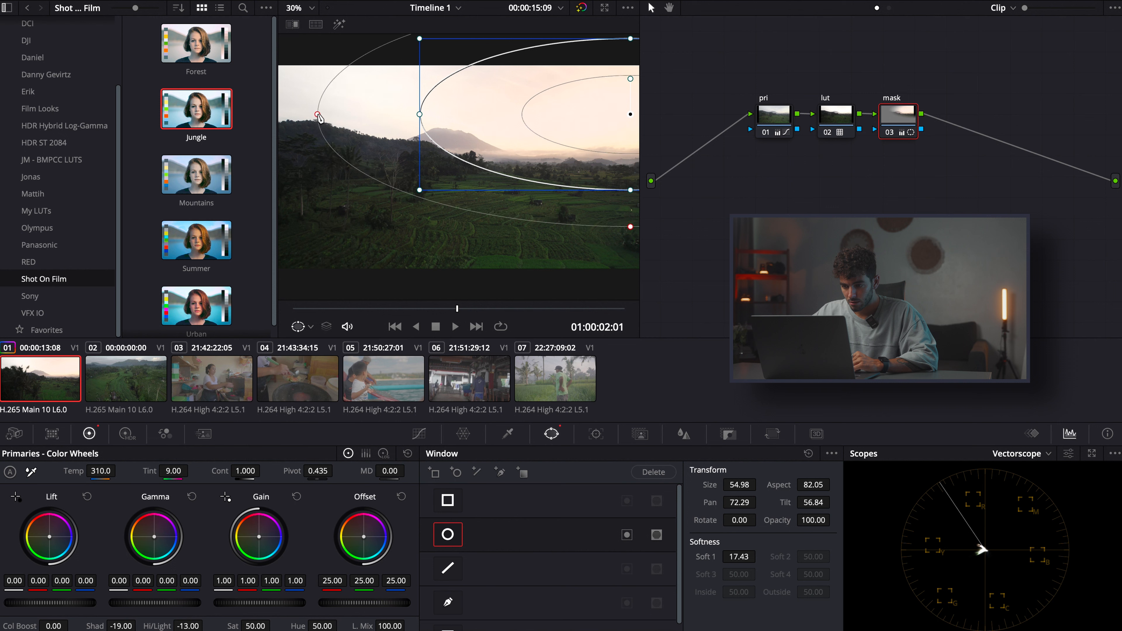
Add a serial node labelled mask2 with a circular window over the upper-left sky, about 55.35 in size with aspect 74.27 and softness 14.22.
key("alt+s")
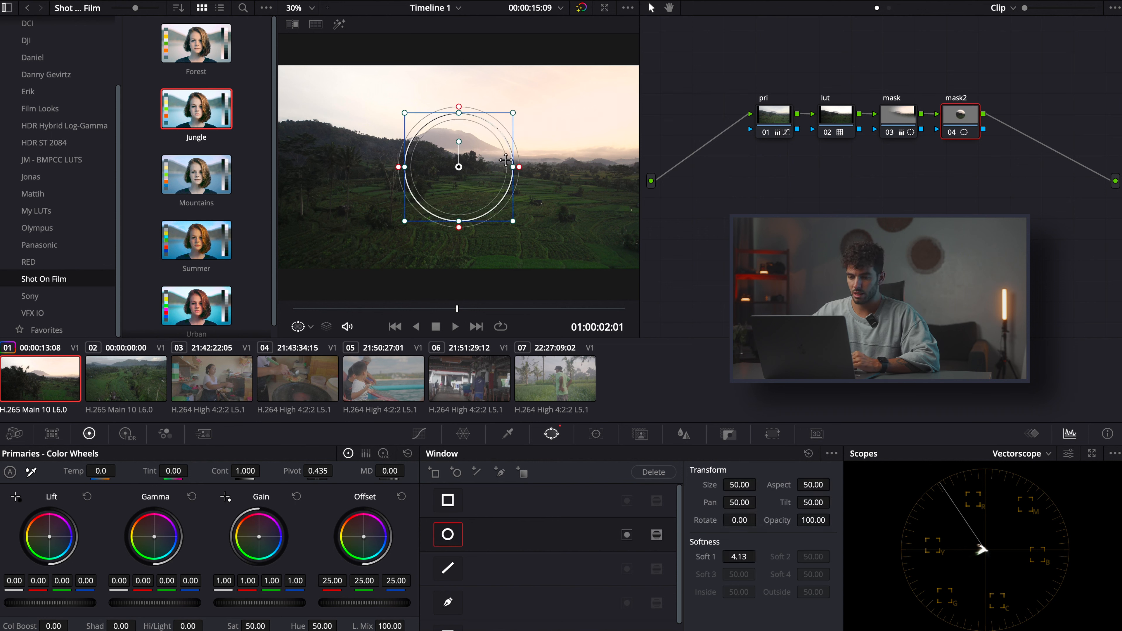
left_click_drag(512, 167, 624, 172)
left_click_drag(462, 119, 472, 88)
left_click_drag(345, 113, 340, 108)
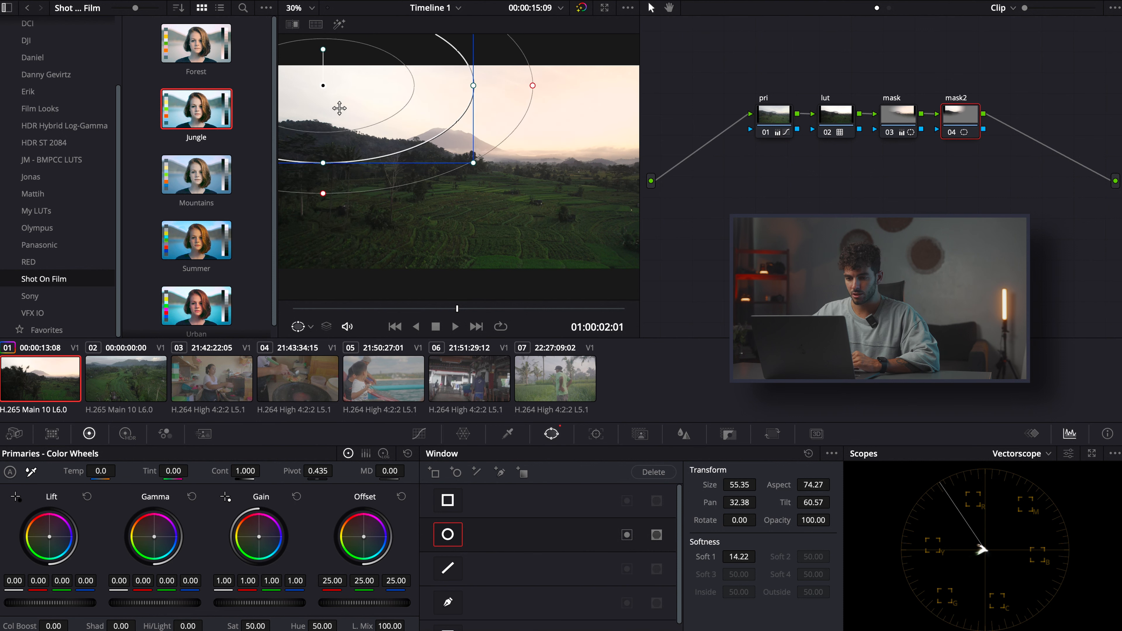
Darken the mask2 area by lowering the custom curve's midtones and setting Shadows to -13.00 and Highlights to -5.50.
left_click(418, 434)
left_click(655, 454)
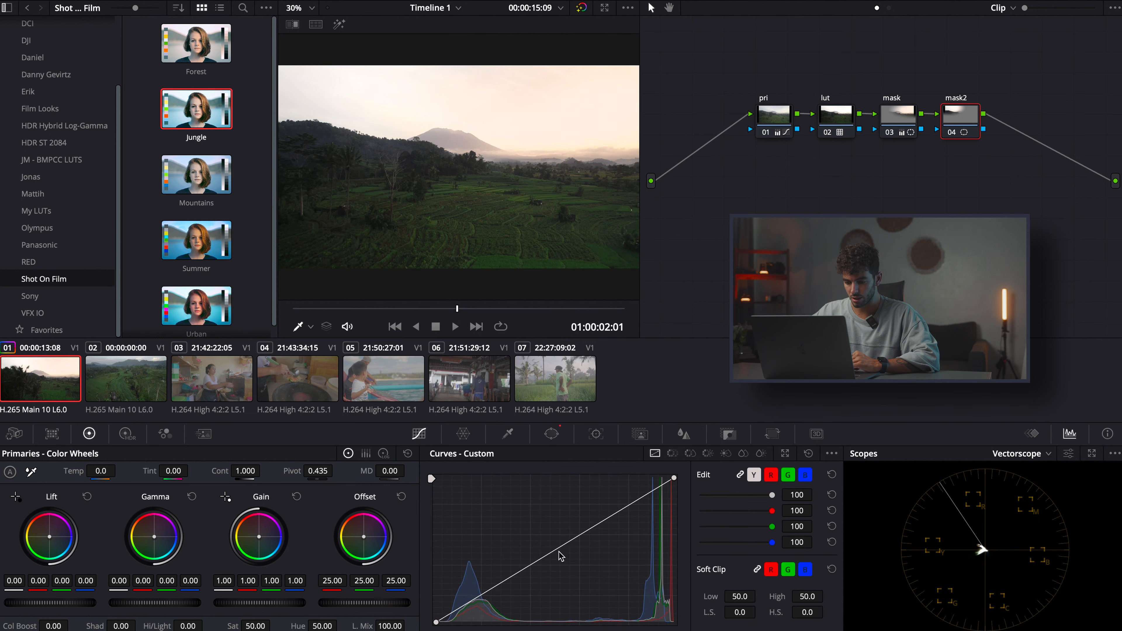
left_click_drag(552, 554, 560, 565)
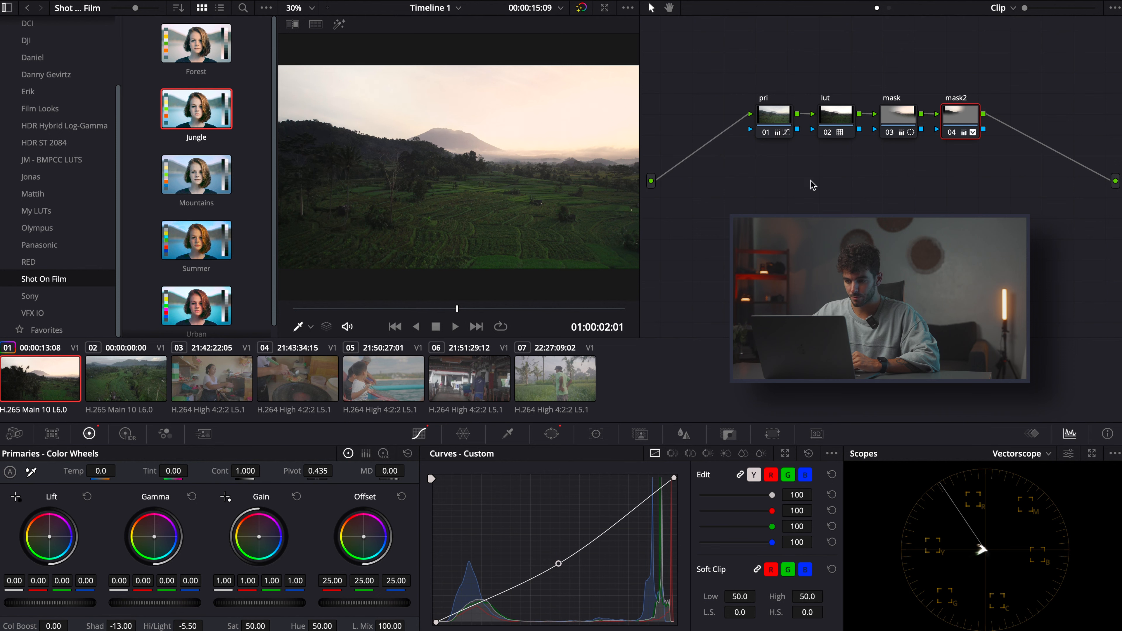
Widen the mask2 window toward the mountain to an aspect of about 80.93 and a softness of about 17.99.
left_click(559, 434)
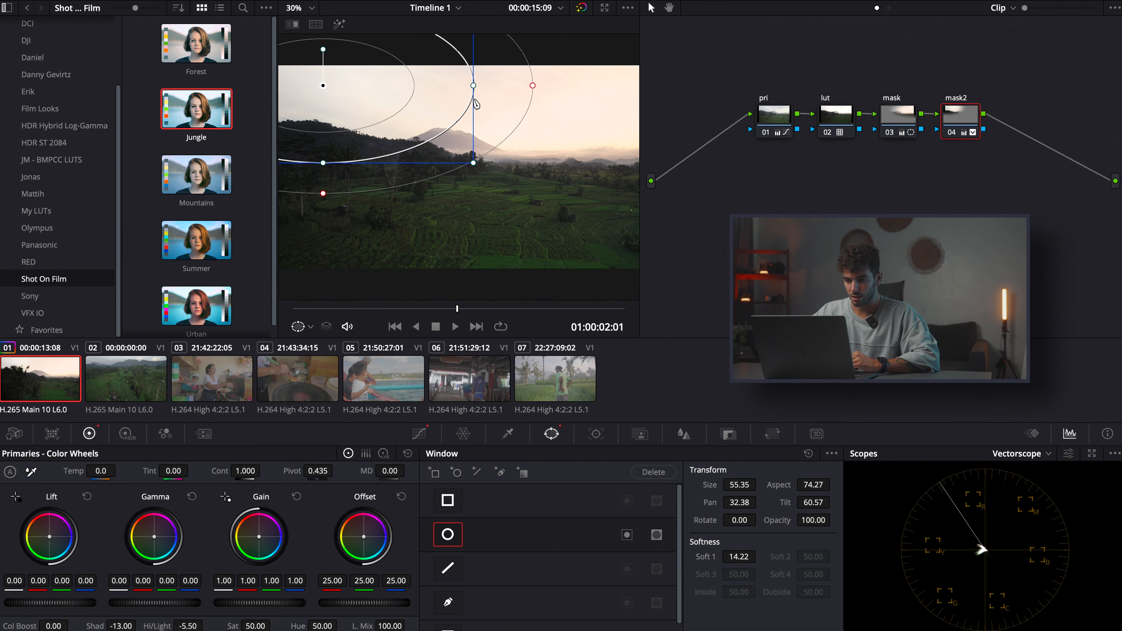
left_click_drag(534, 87, 549, 89)
left_click_drag(474, 88, 525, 88)
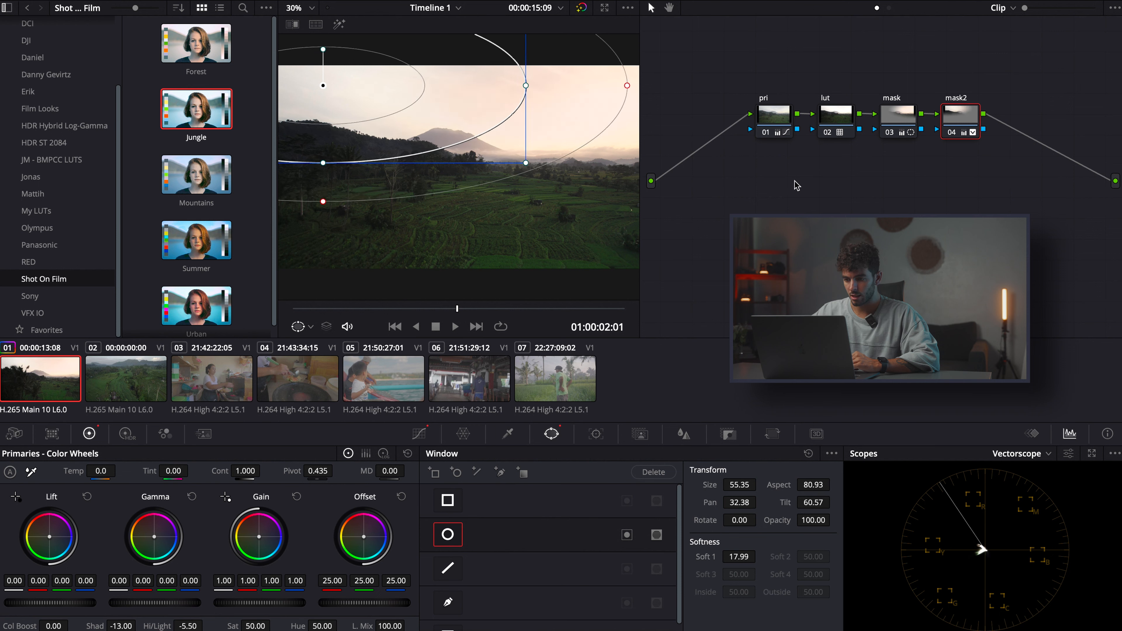
Play the graded first clip from its start and compare it with all grades bypassed.
left_click(773, 115)
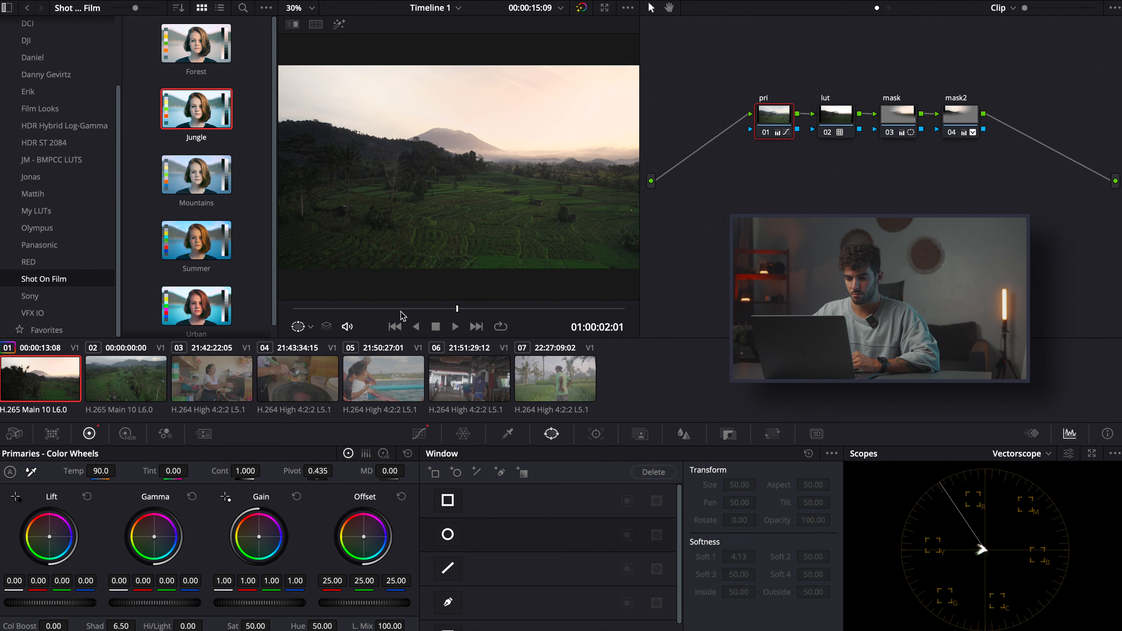
key("Home")
key("space")
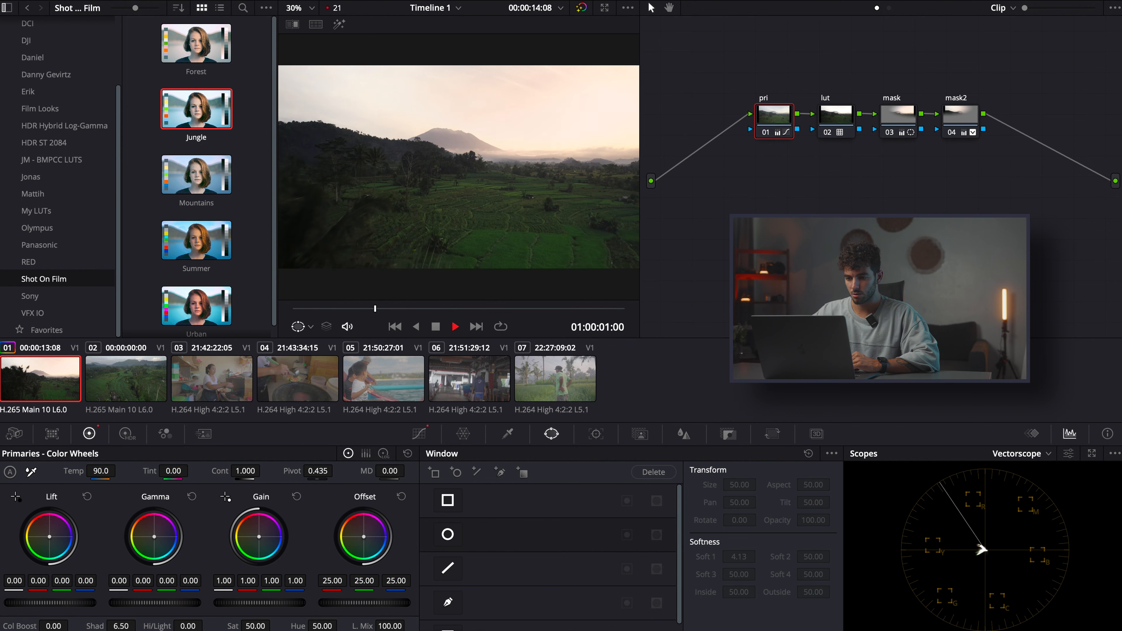
key("space")
key("Home")
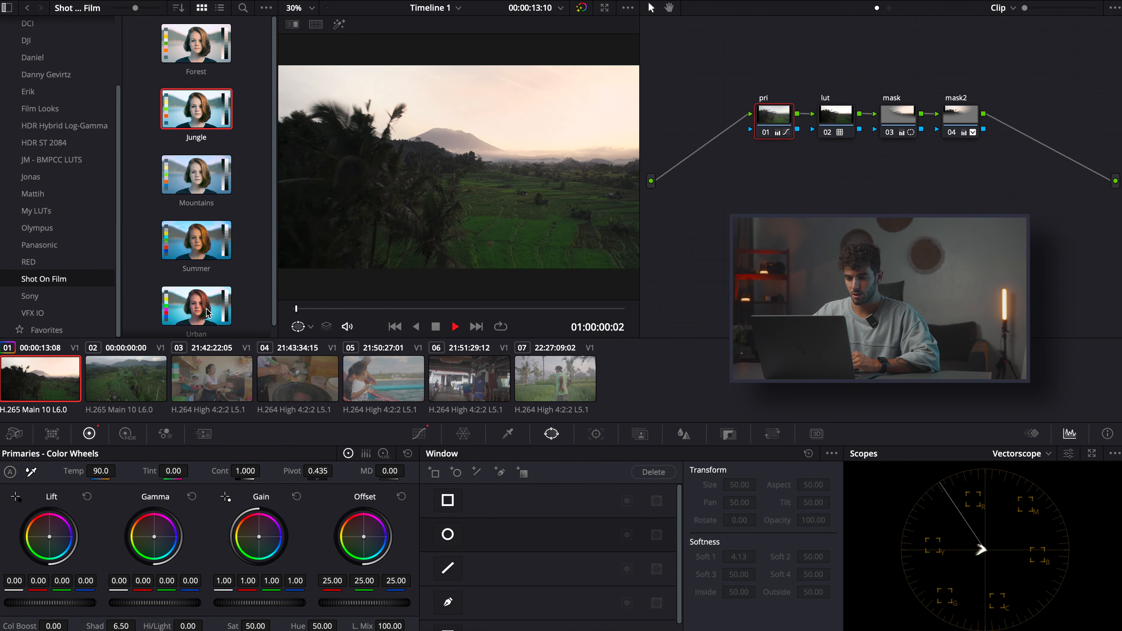
key("shift+d")
key("shift+d")
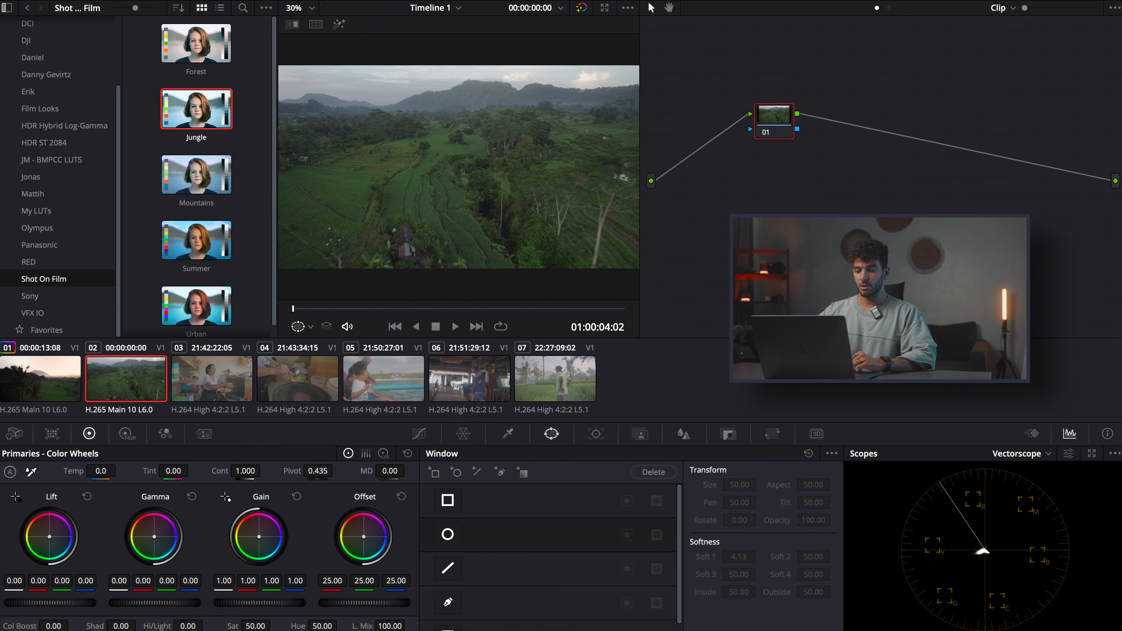
Add a serial node to clip 02, label the two nodes pri and lut, and select the lut node.
key("alt+s")
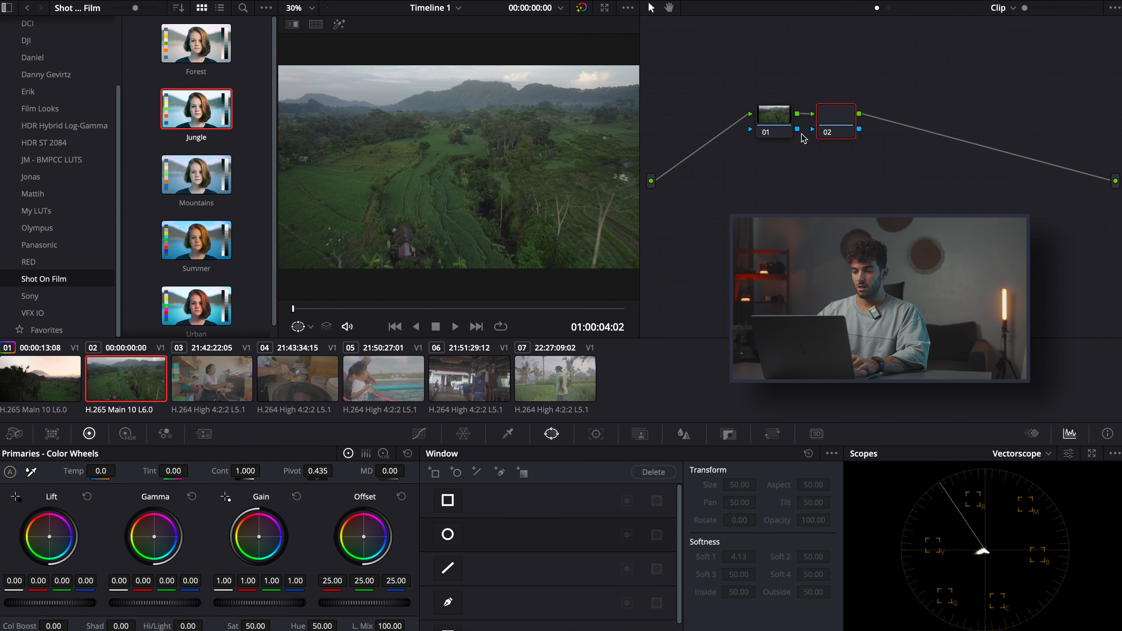
type("lut")
left_click(779, 114)
type("p")
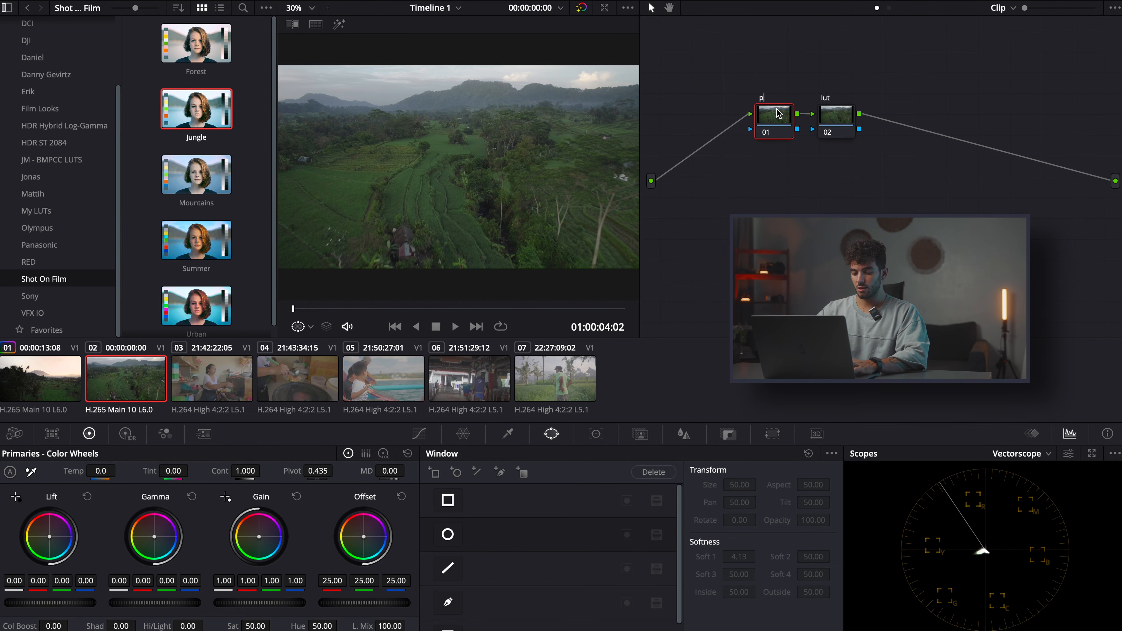
type("ri")
left_click(837, 116)
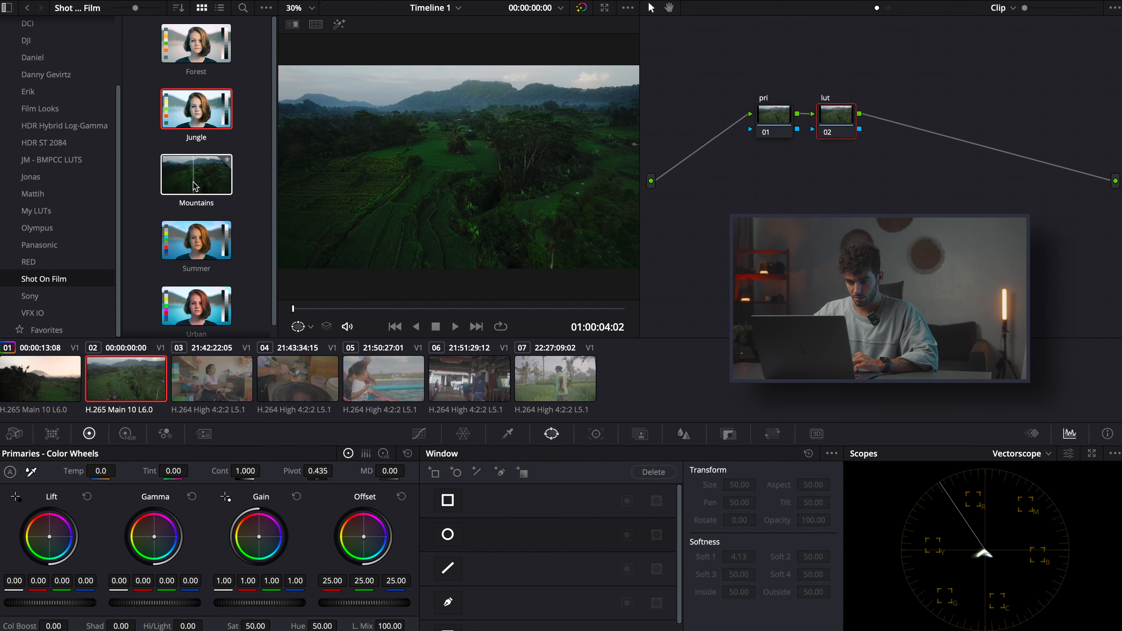
Apply the Forest LUT to clip 02's lut node and play the clip briefly.
double_click(196, 51)
key("space")
Slightly lift the midtones of the pri node's custom curve, with an anchor point holding the shadows.
left_click(779, 124)
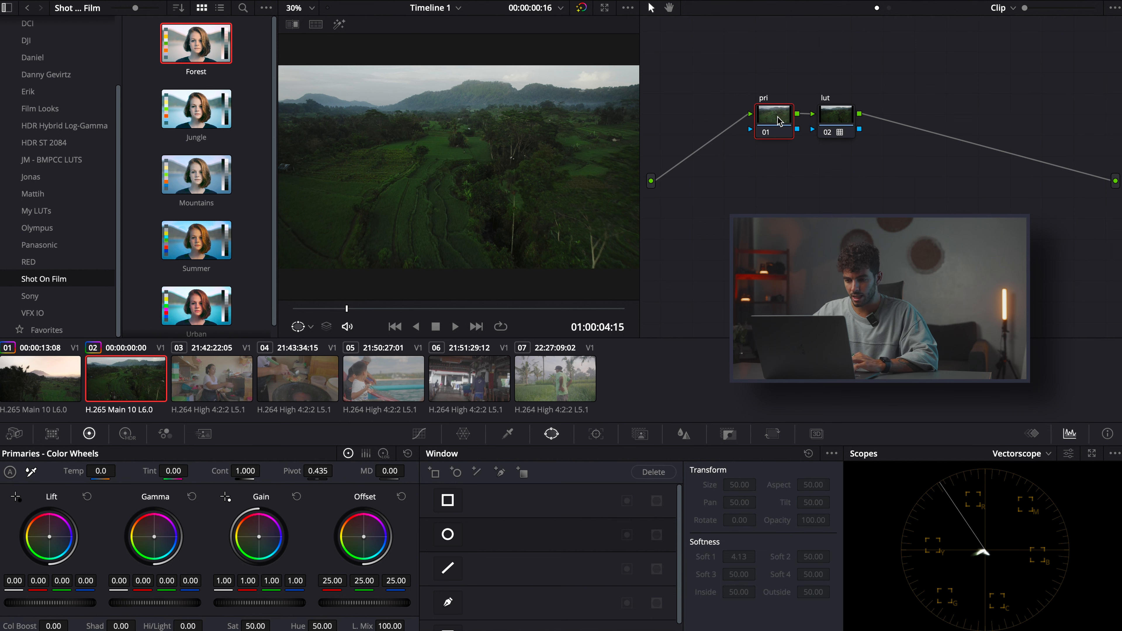
left_click(419, 434)
left_click_drag(552, 551, 552, 544)
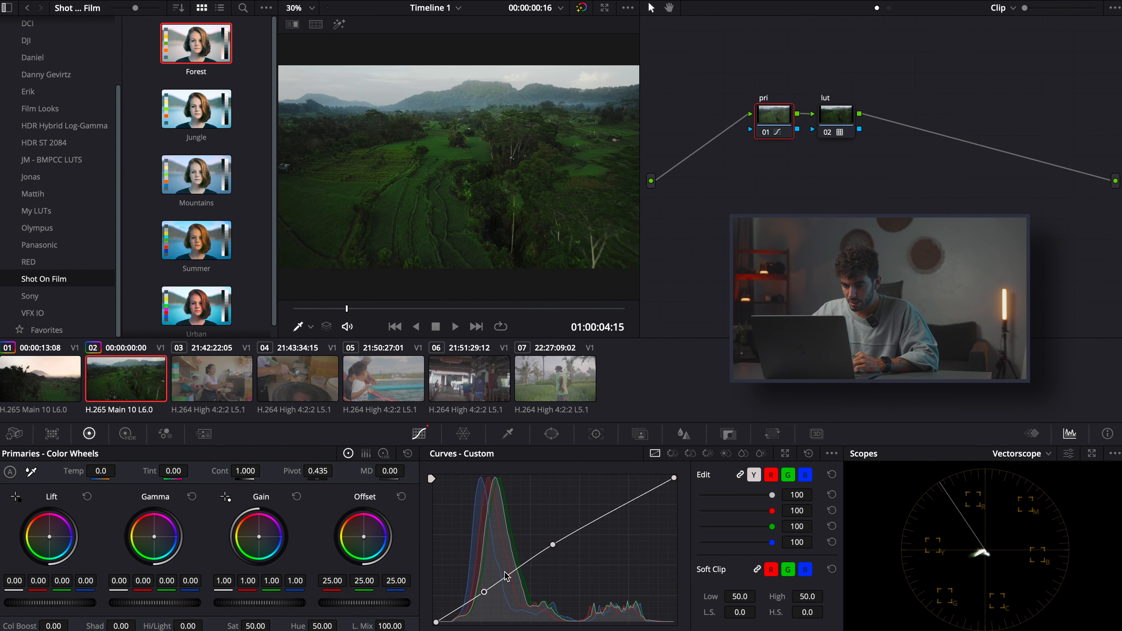
left_click_drag(554, 545, 555, 543)
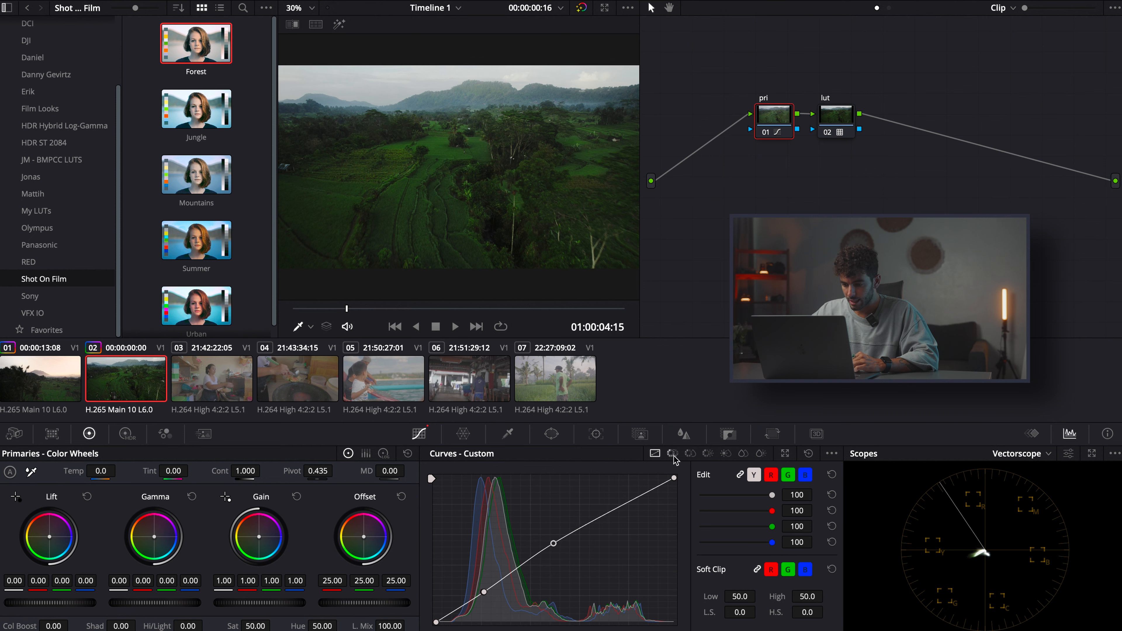
Lower the yellow and green points of the pri node's Hue Vs Sat curve to about 0.93 saturation and compare with the node disabled.
left_click(690, 454)
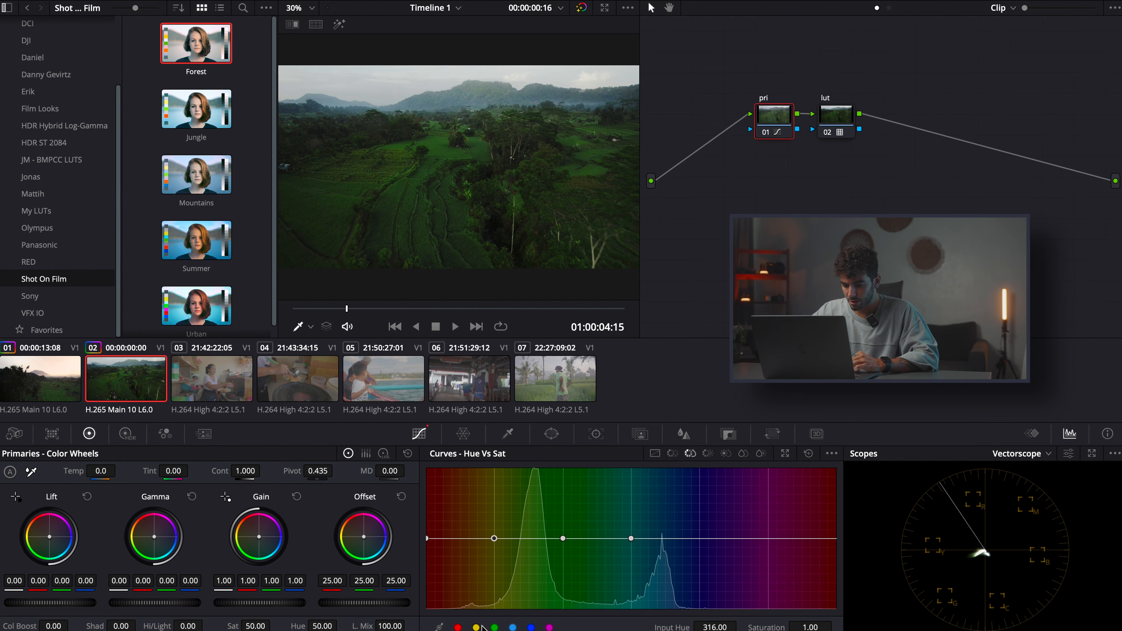
left_click_drag(495, 539, 495, 543)
left_click_drag(563, 539, 564, 543)
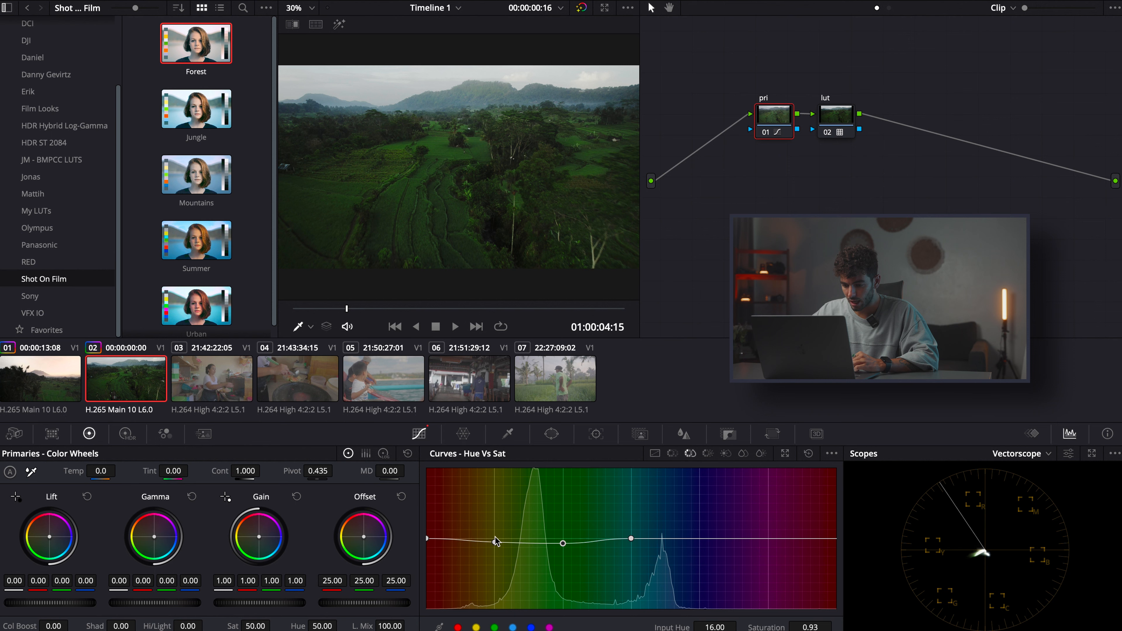
left_click_drag(494, 543, 494, 544)
key("ctrl+d")
key("ctrl+d")
Add a serial node labelled mask after the lut node and enable a circular window on it.
left_click(836, 115)
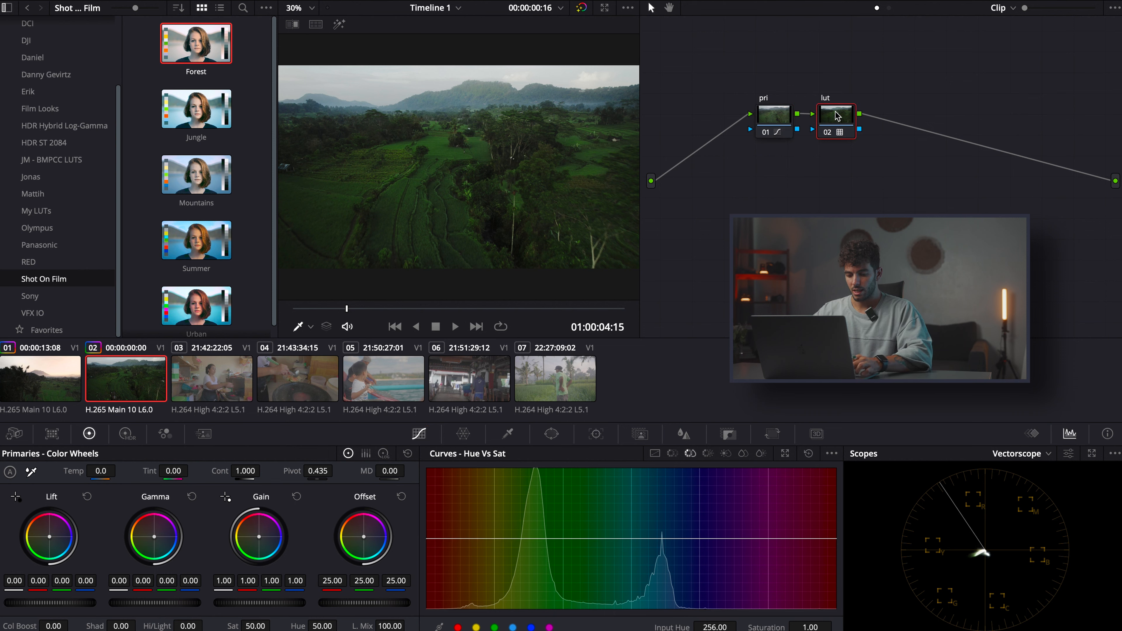
key("alt+s")
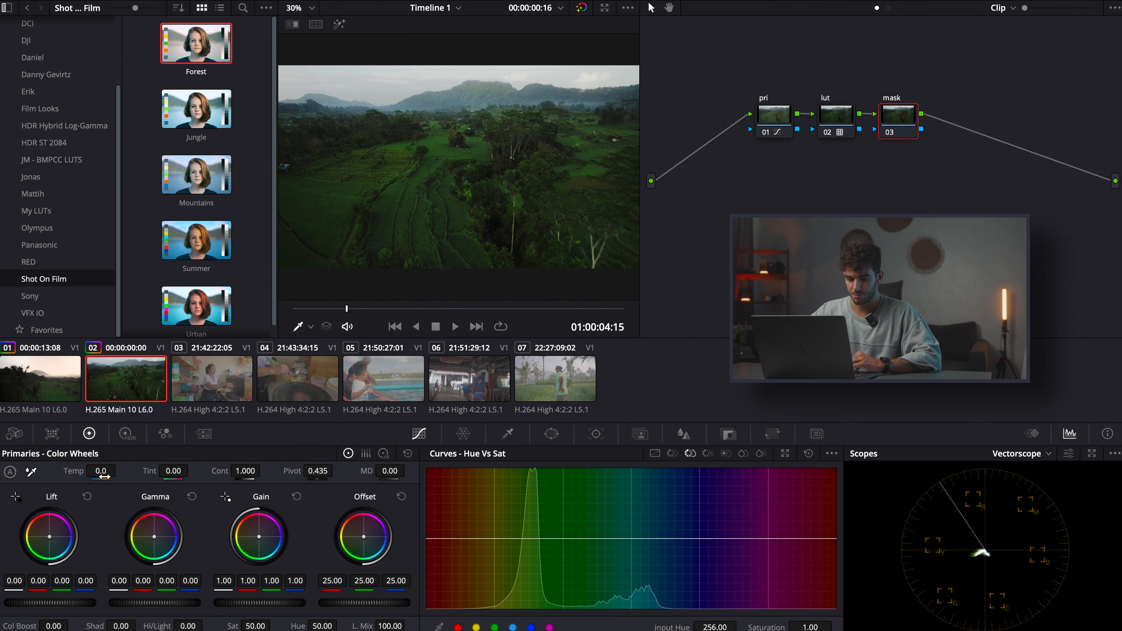
left_click(552, 433)
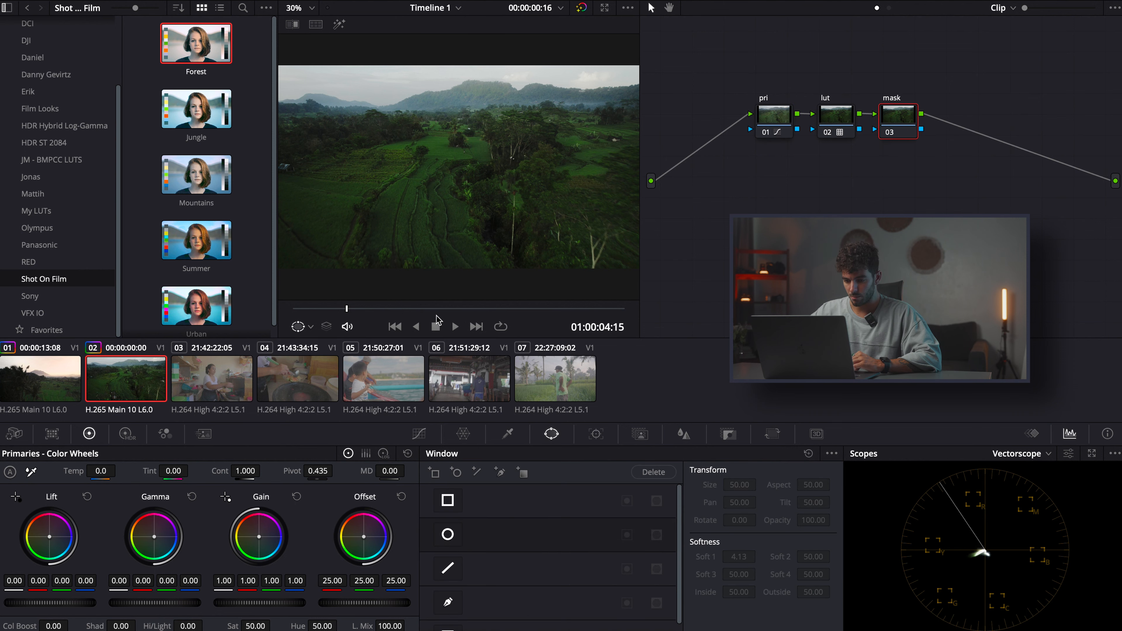
left_click(448, 535)
Fit the circular window over the sky with aspect about 79.58, pan 51.23, tilt 62.74 and softness 17.71, and set Temp 120.0 and Tint 10.00.
left_click_drag(513, 166, 582, 167)
left_click_drag(461, 109, 461, 94)
left_click_drag(476, 169, 486, 81)
left_click_drag(344, 89, 335, 88)
left_click_drag(505, 94, 507, 81)
left_click_drag(470, 144, 470, 150)
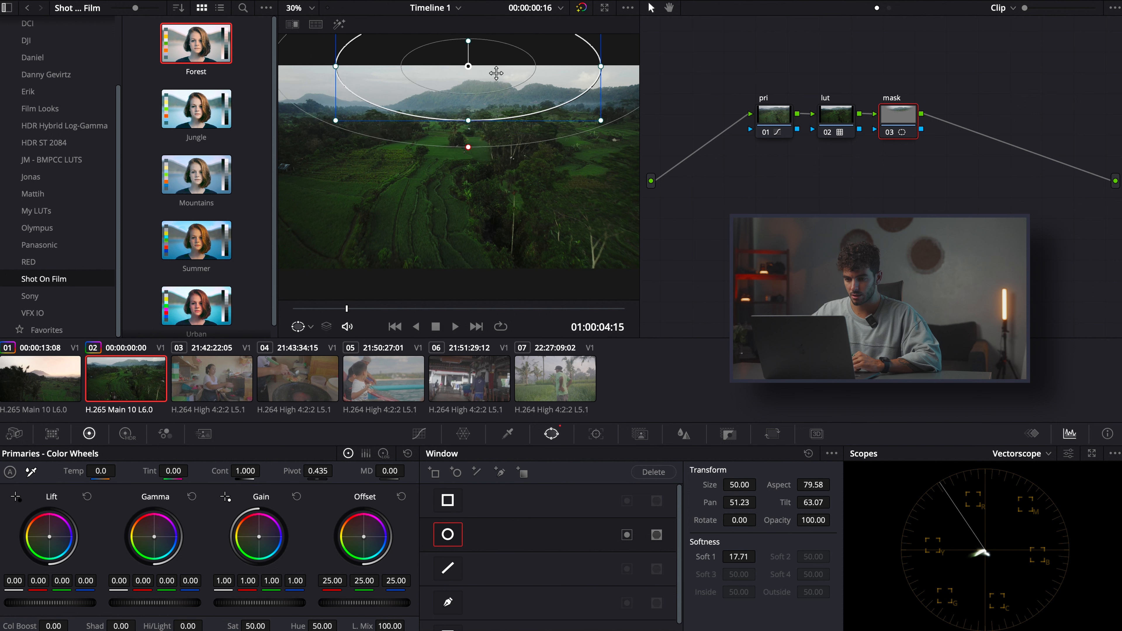
left_click_drag(495, 71, 496, 74)
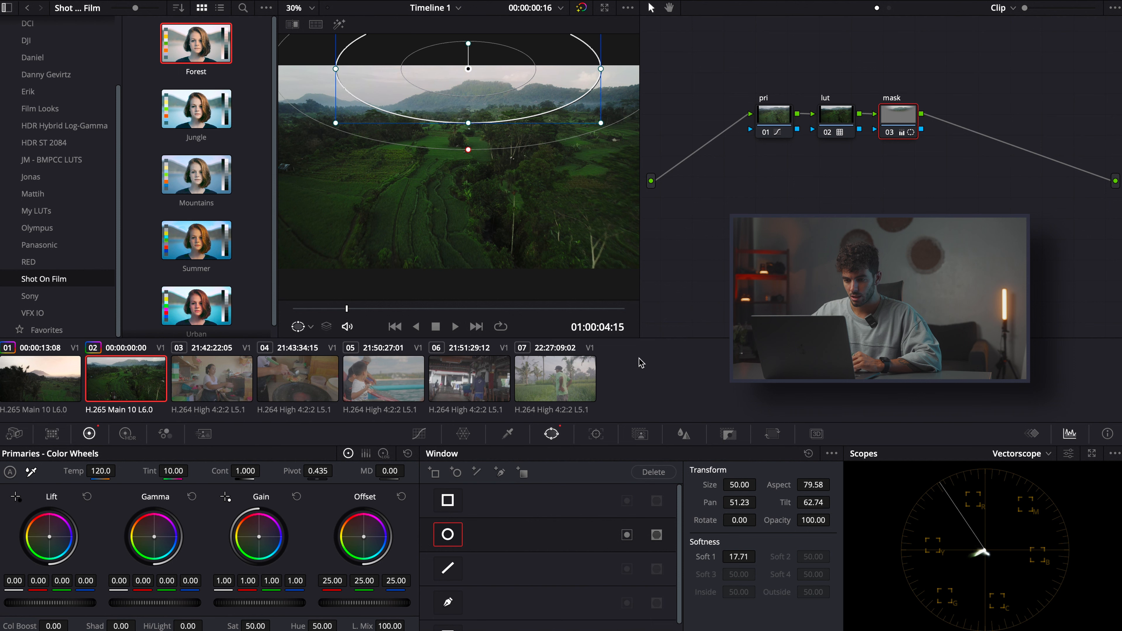
Play clip 02 with its grade and compare it with all three nodes disabled.
left_click(781, 114)
key("space")
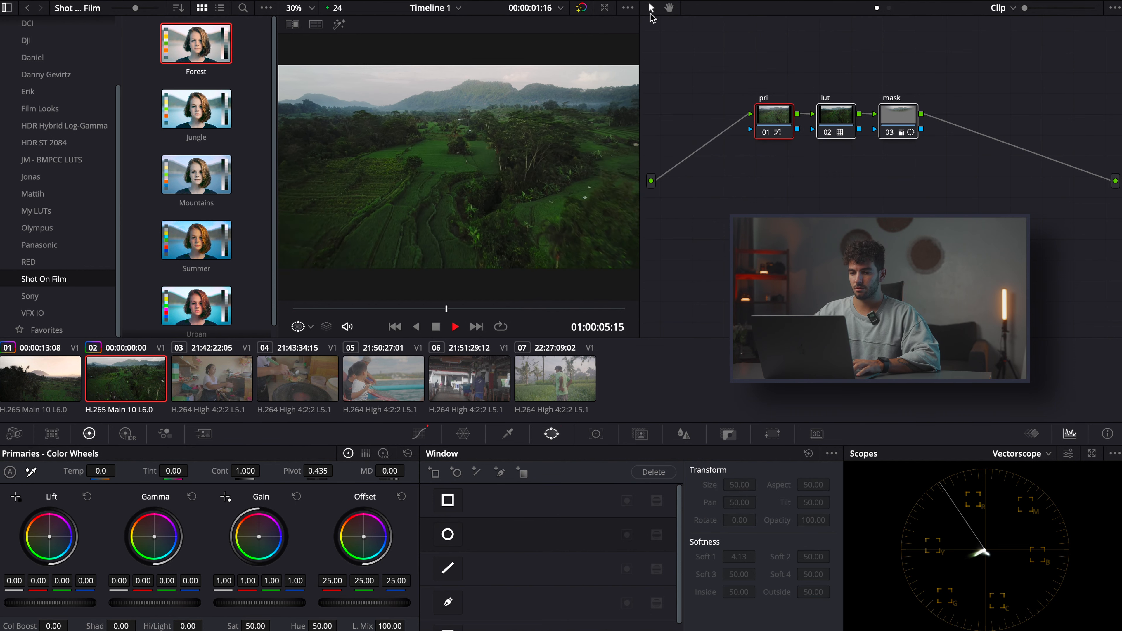
key("space")
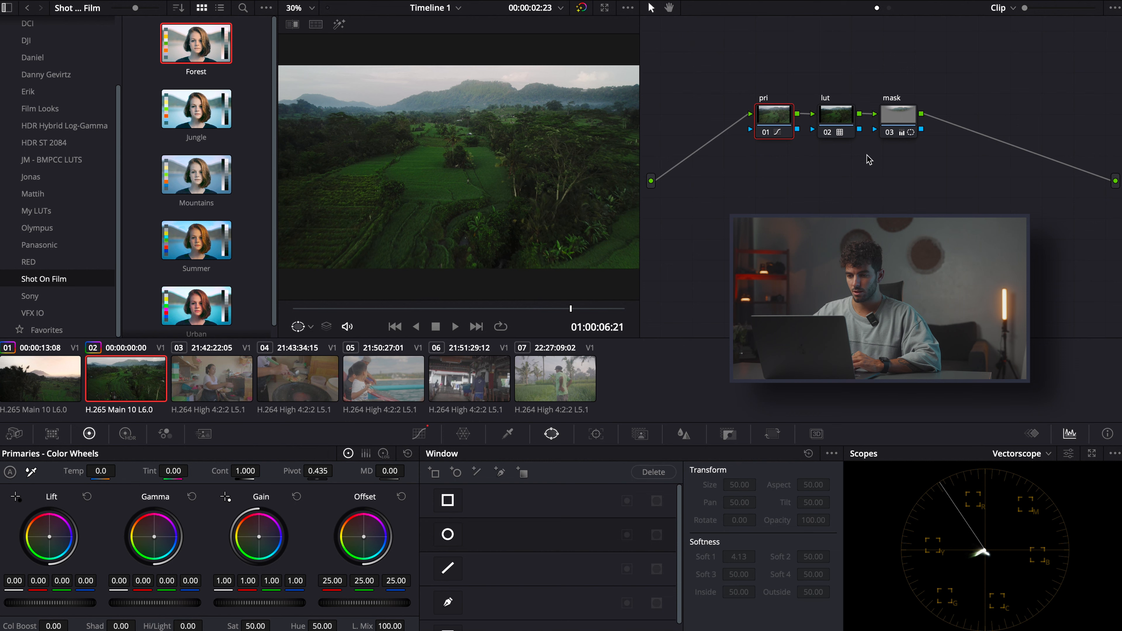
left_click_drag(920, 183, 651, 55)
key("Delete")
key("super+z")
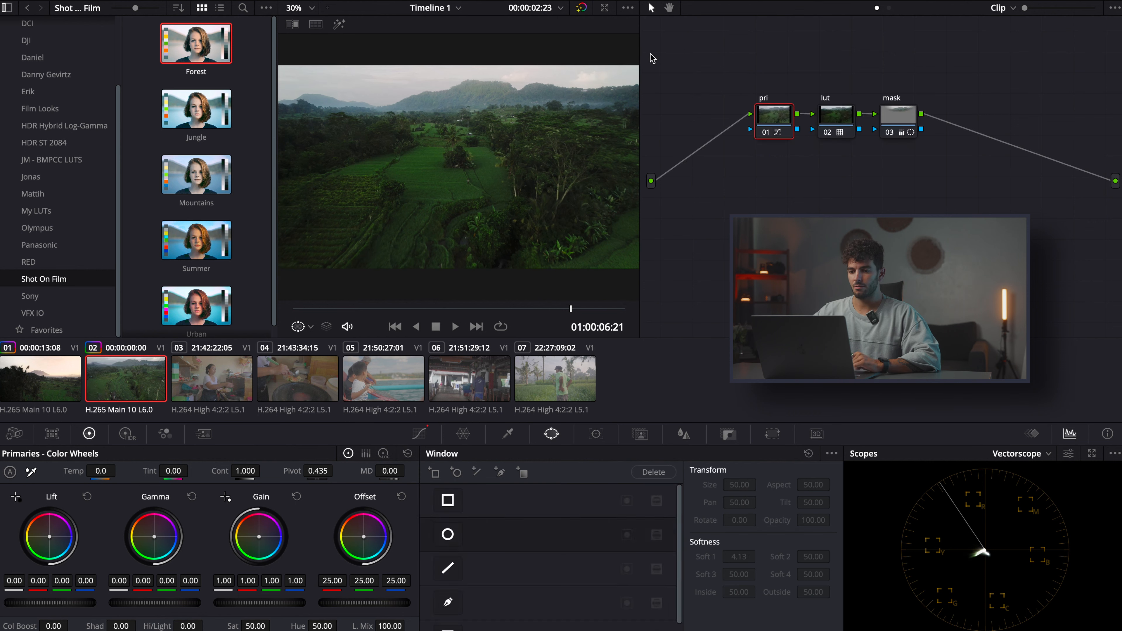
key("space")
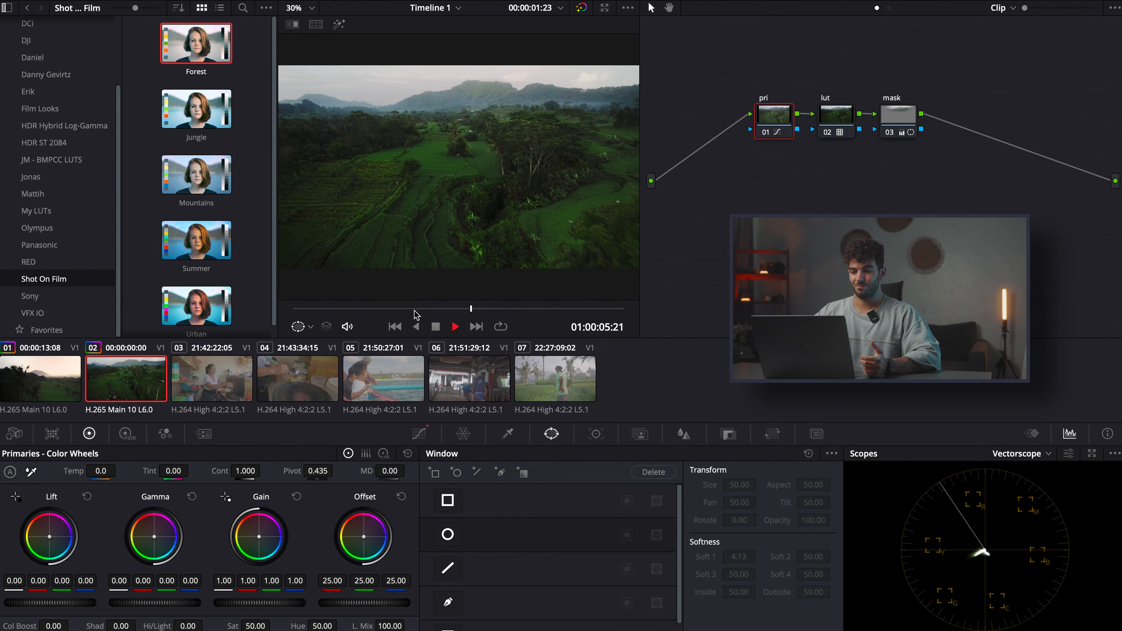
key("space")
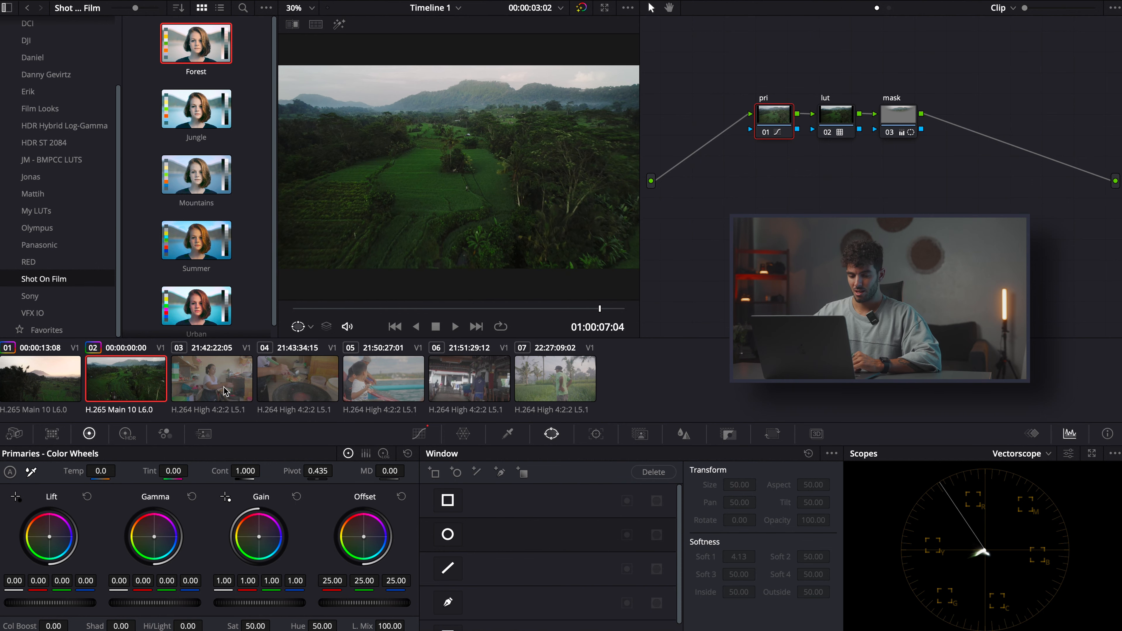
Add a serial node to clip 03, label the two nodes pri and lut, and select the lut node.
left_click(226, 392)
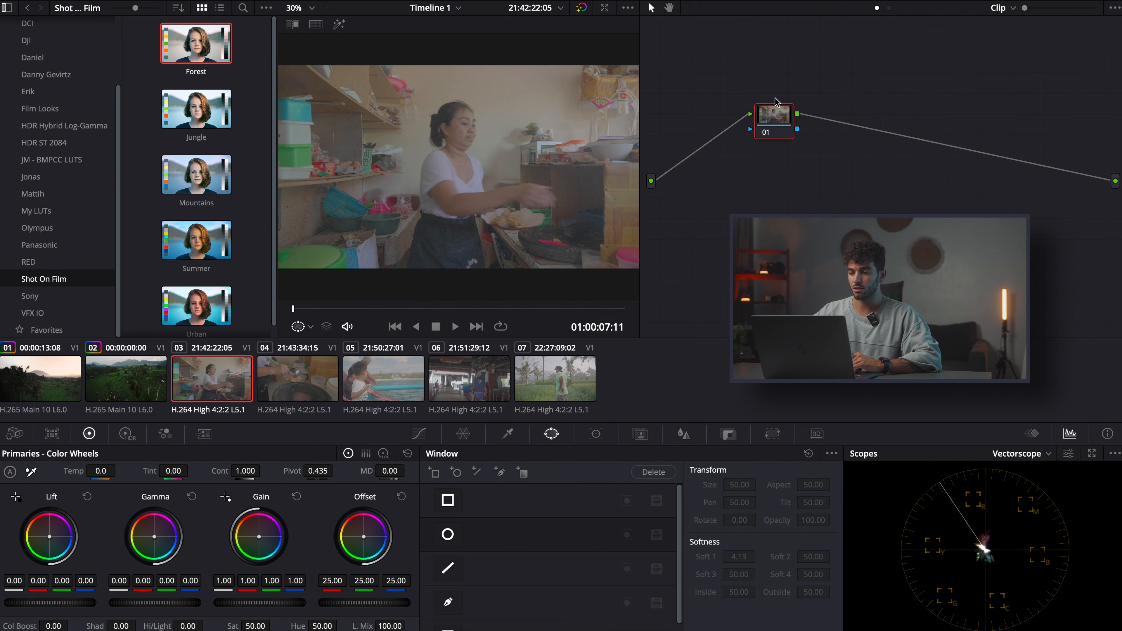
key("alt+s")
type("lut")
left_click(773, 124)
type("pri")
left_click(839, 120)
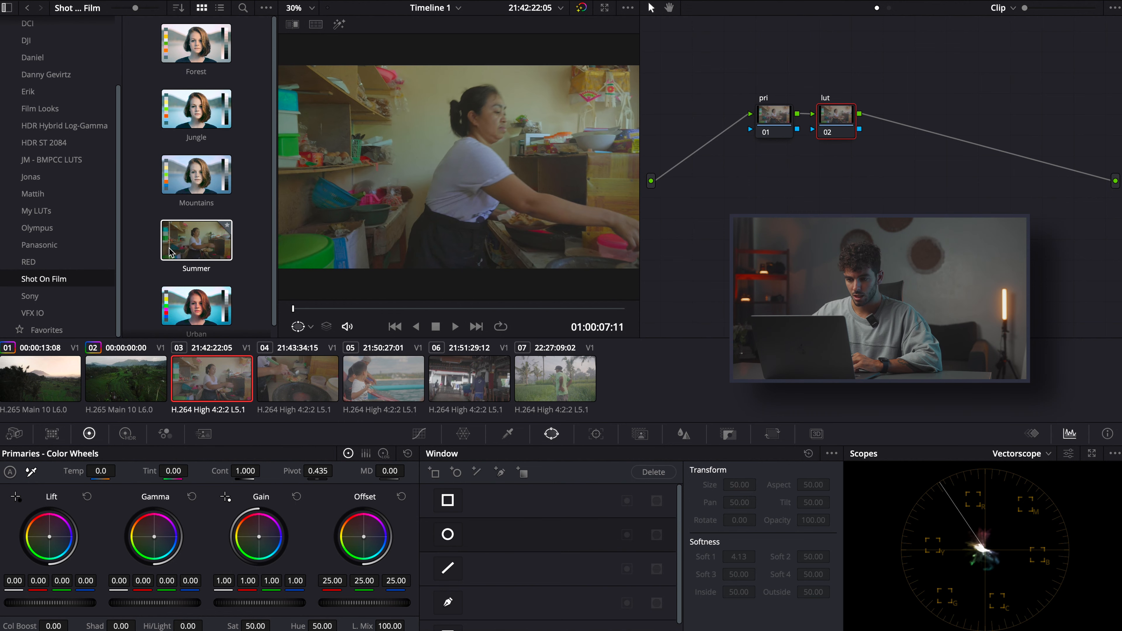
Apply the Urban LUT to clip 03's lut node and toggle the node off and on to compare.
double_click(166, 309)
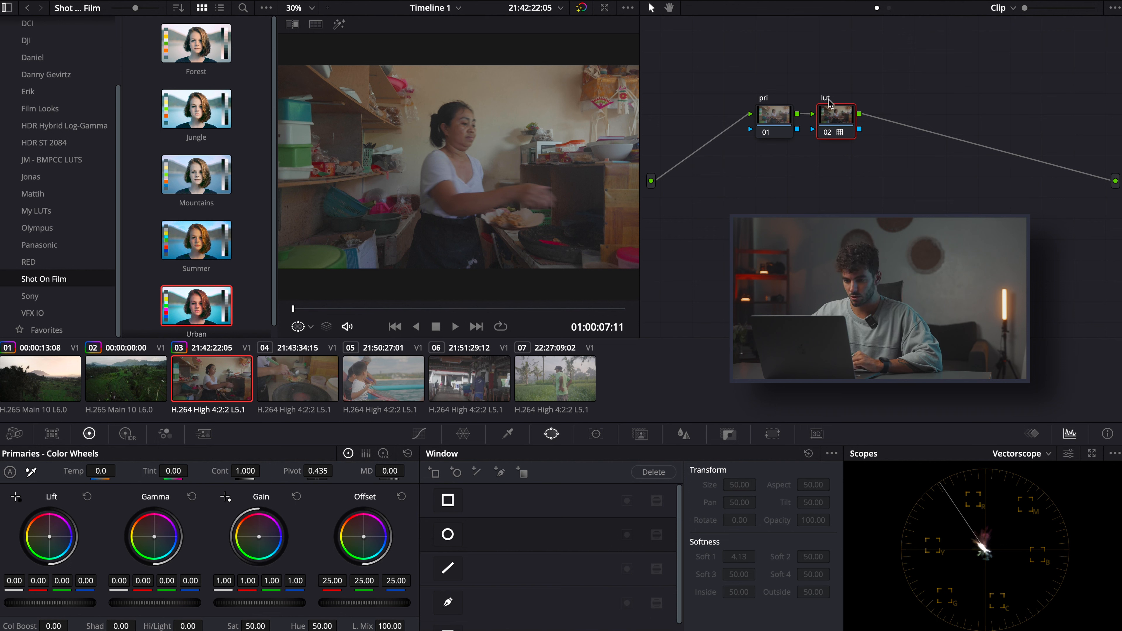
key("super+d")
key("super+d")
Shape the custom curve of clip 03's pri node into a gentle S with lowered shadows and raised highlights.
left_click(772, 113)
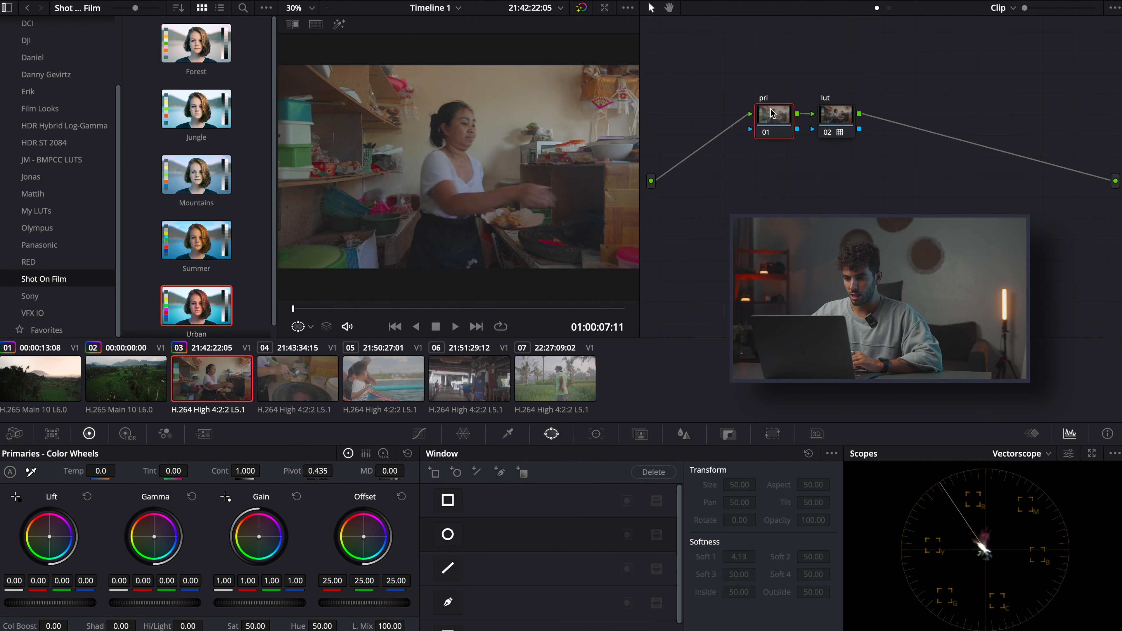
left_click(418, 434)
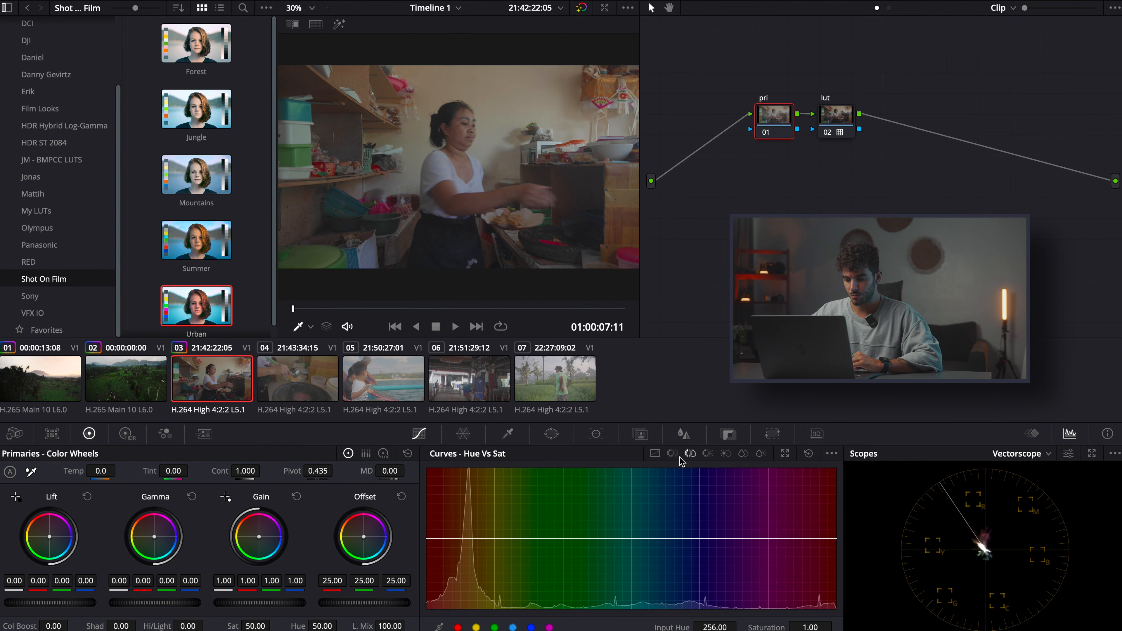
left_click(655, 454)
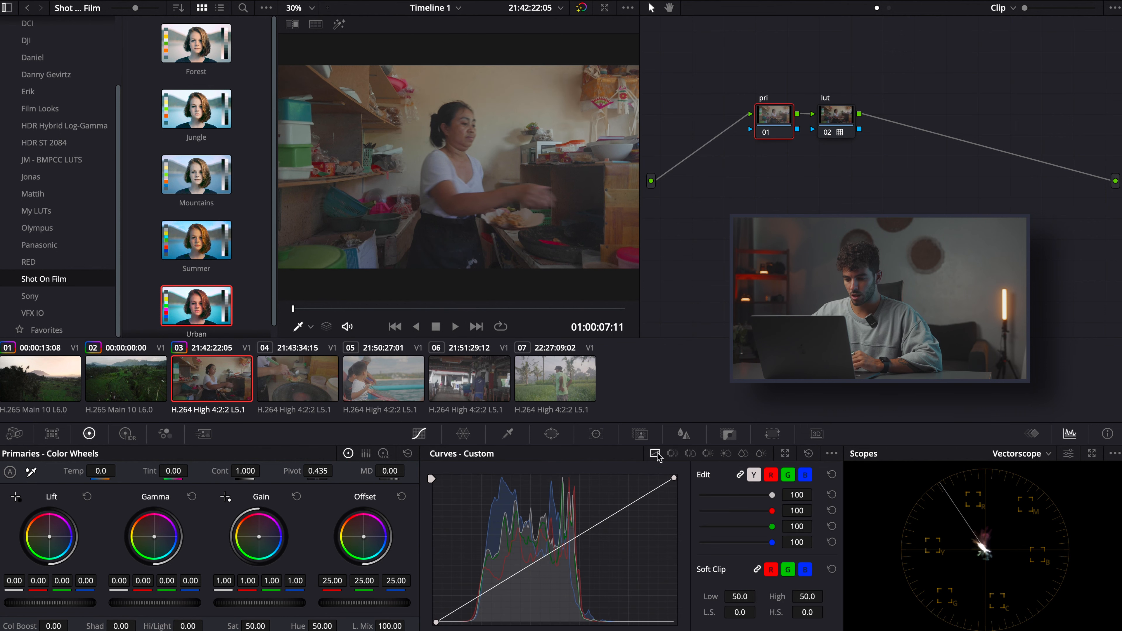
left_click(553, 557)
left_click(492, 596)
left_click_drag(619, 515, 616, 508)
left_click_drag(552, 558, 551, 555)
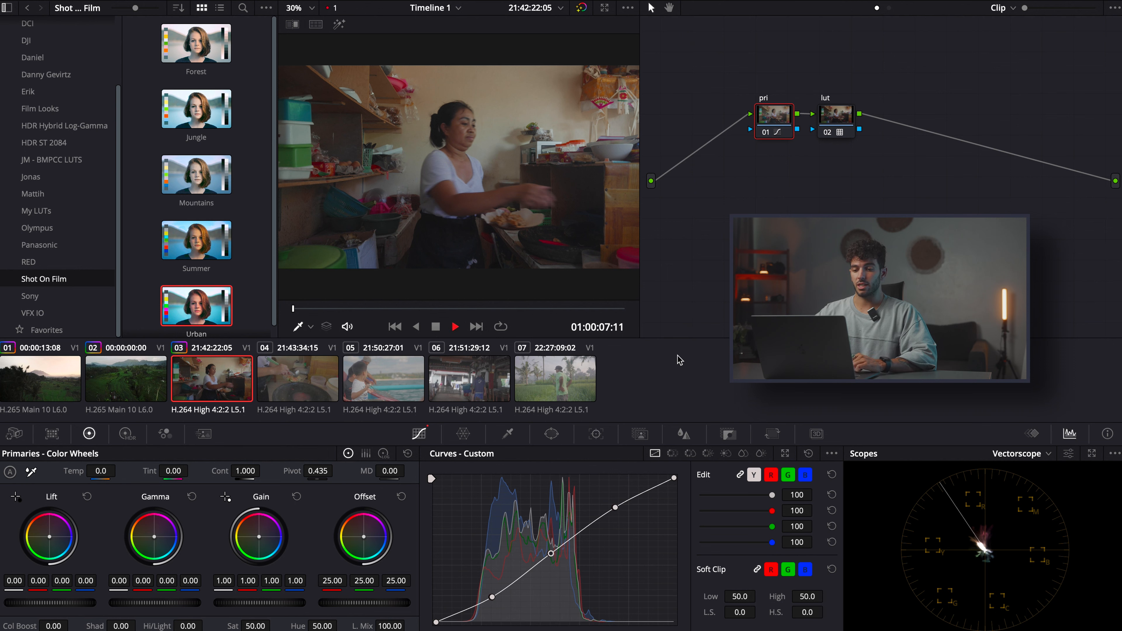
Play clip 03 and scrub back through it to review the grade.
key("space")
key("space")
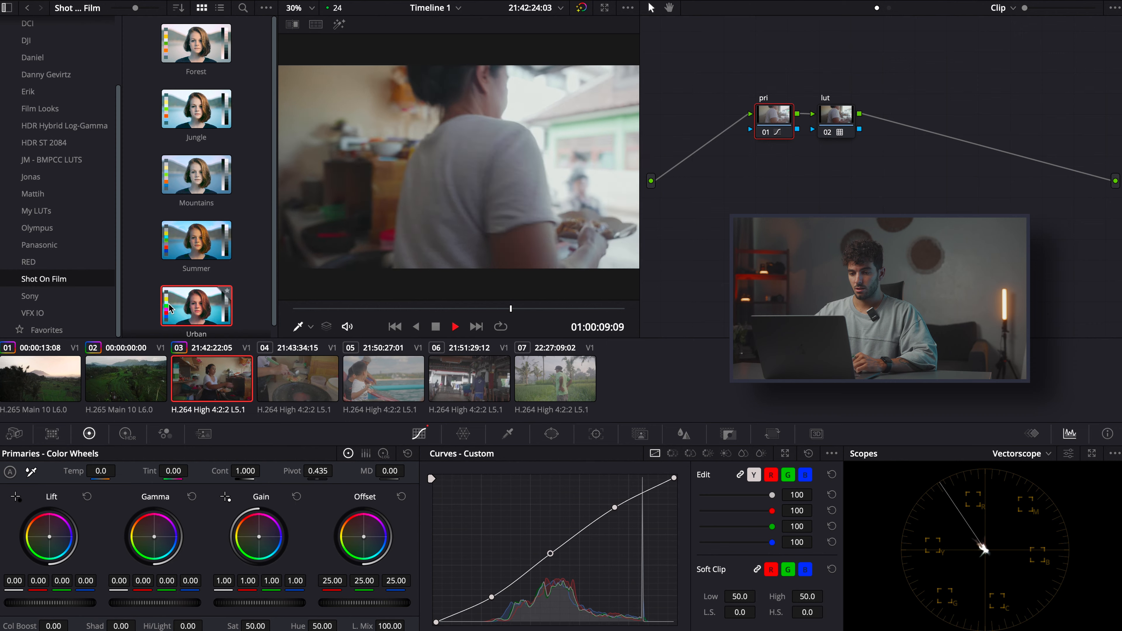
key("space")
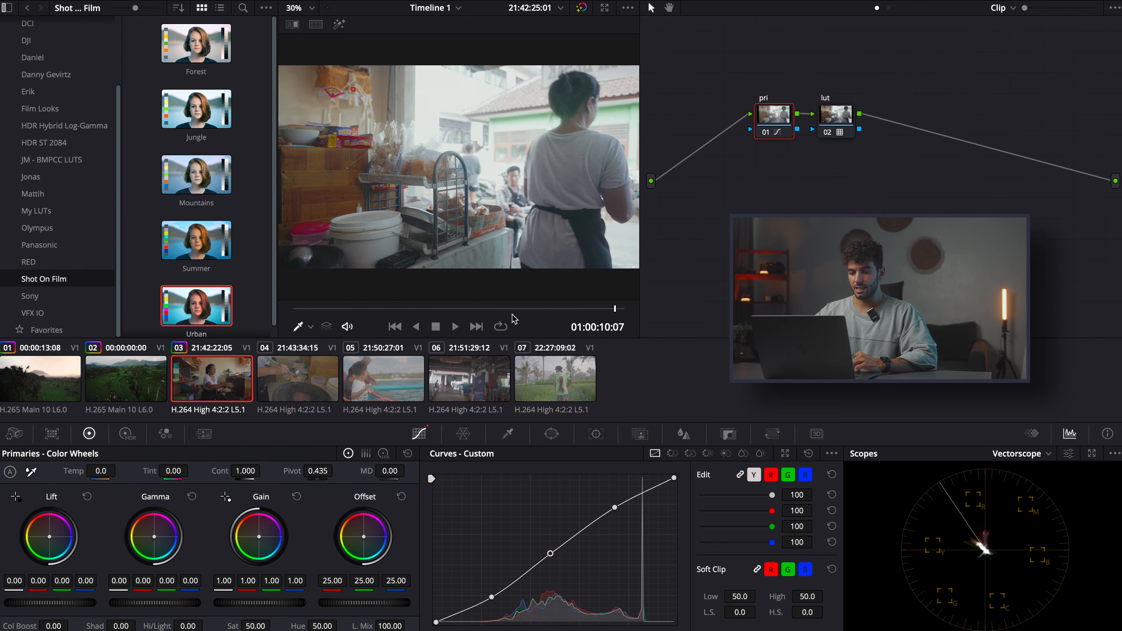
left_click_drag(502, 308, 360, 306)
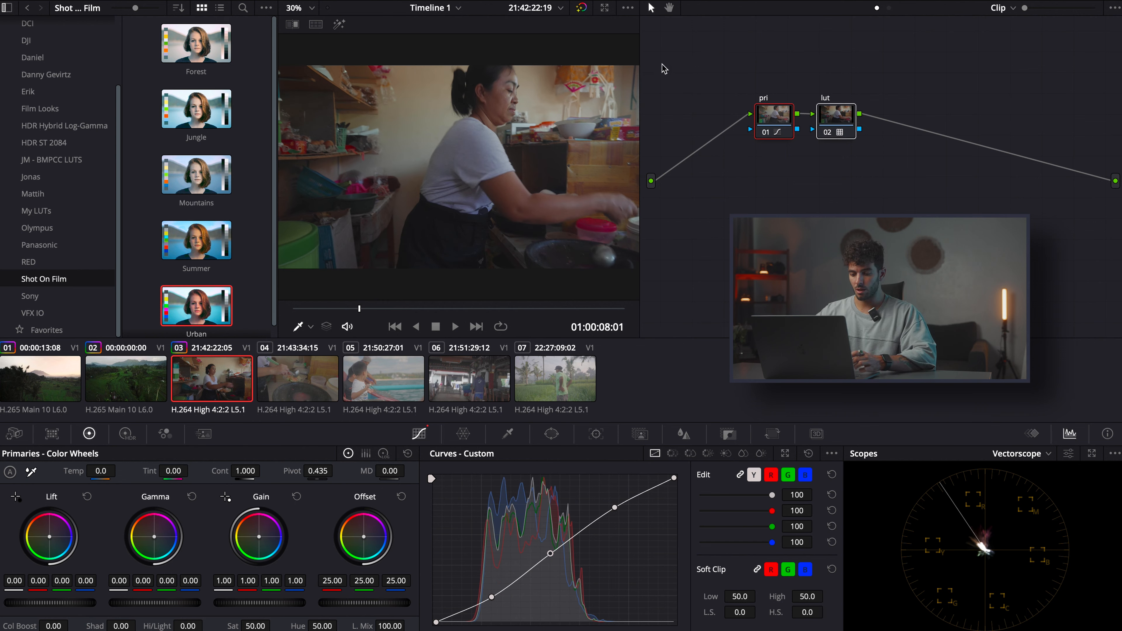
Copy clip 03's grade onto clip 04 and play the clip.
left_click(304, 368)
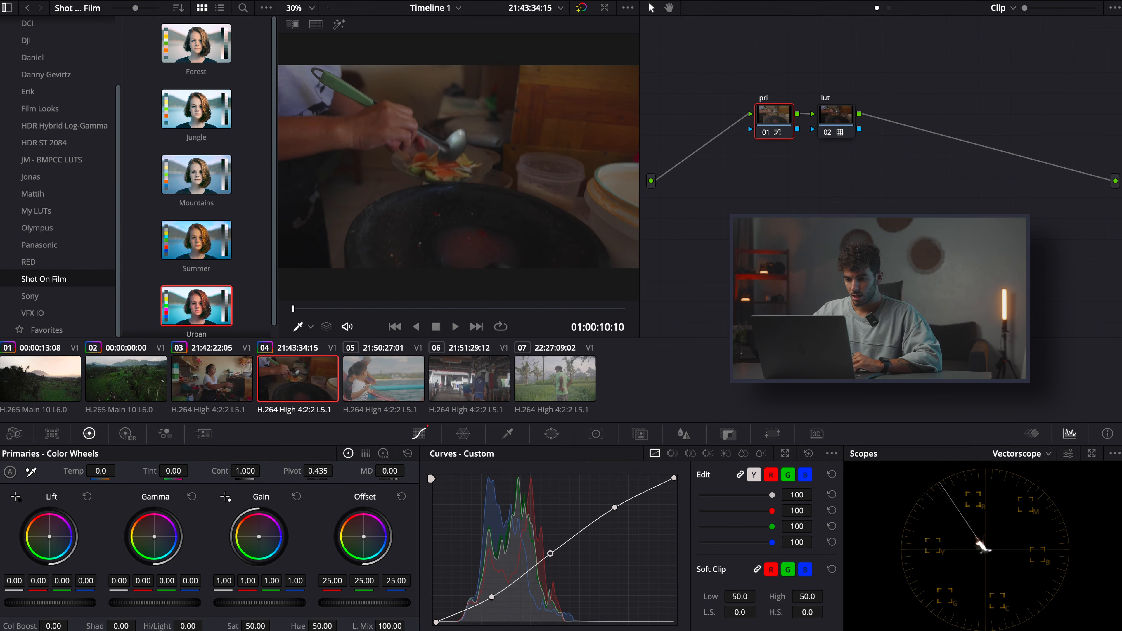
key("space")
key("space")
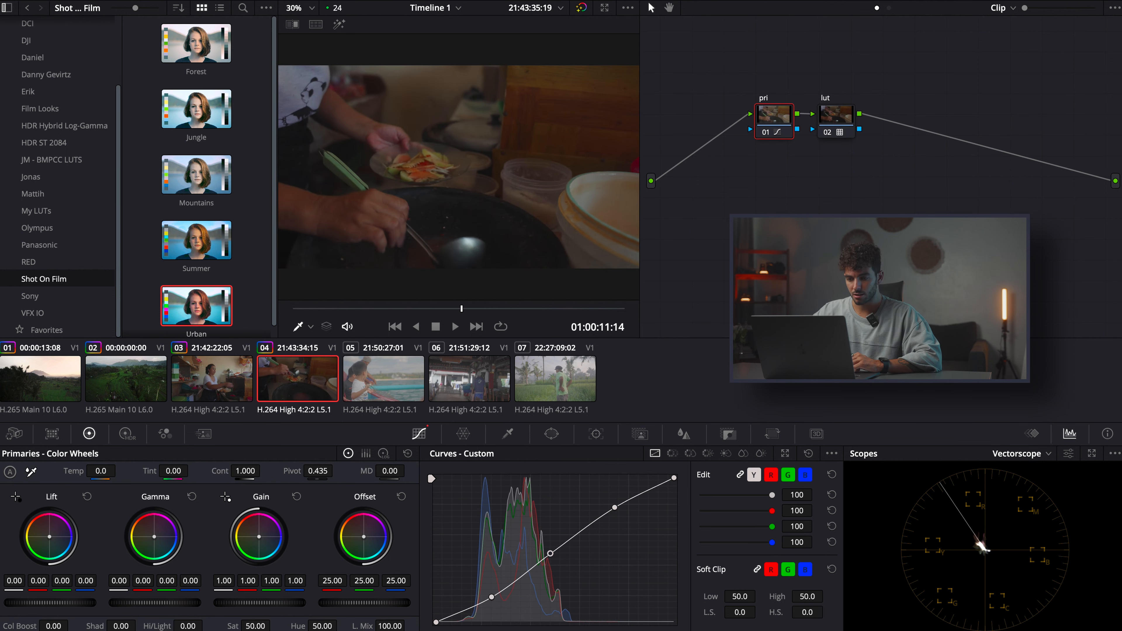
Switch clip 04's lut node to the Mountains LUT and slightly raise the shadow point of the pri node's custom curve.
left_click(837, 122)
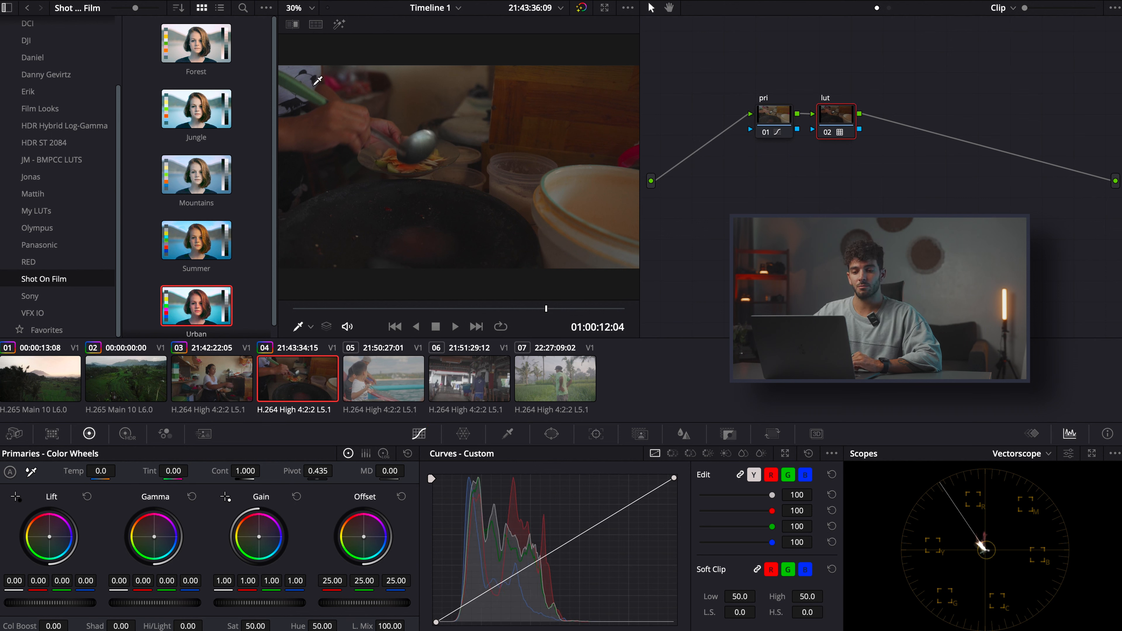
left_click(177, 190)
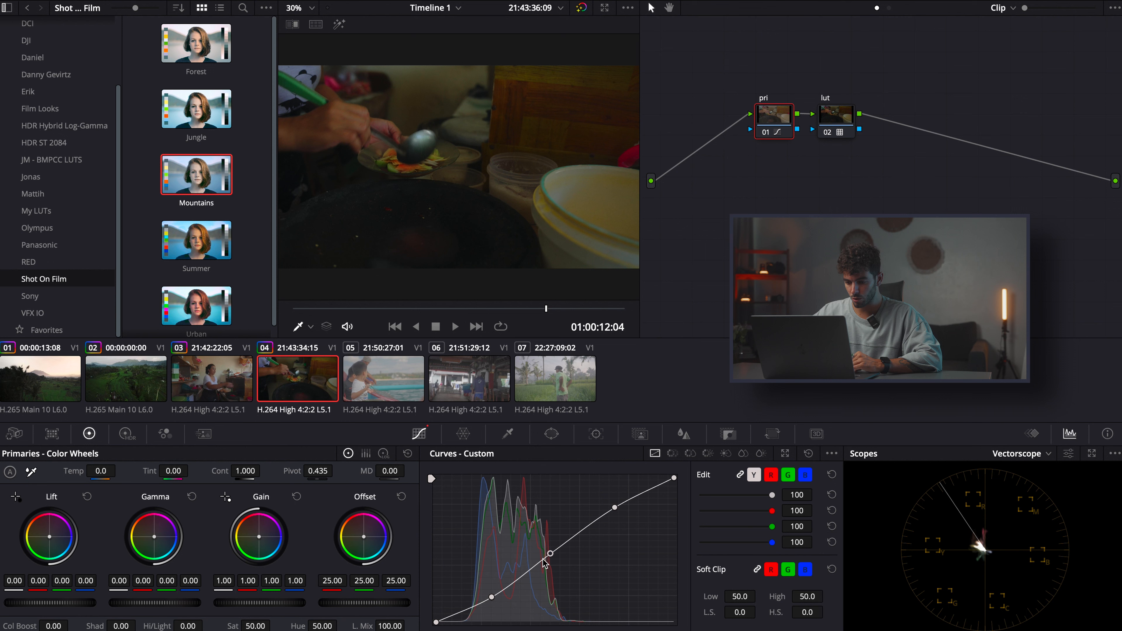
left_click_drag(494, 600, 493, 598)
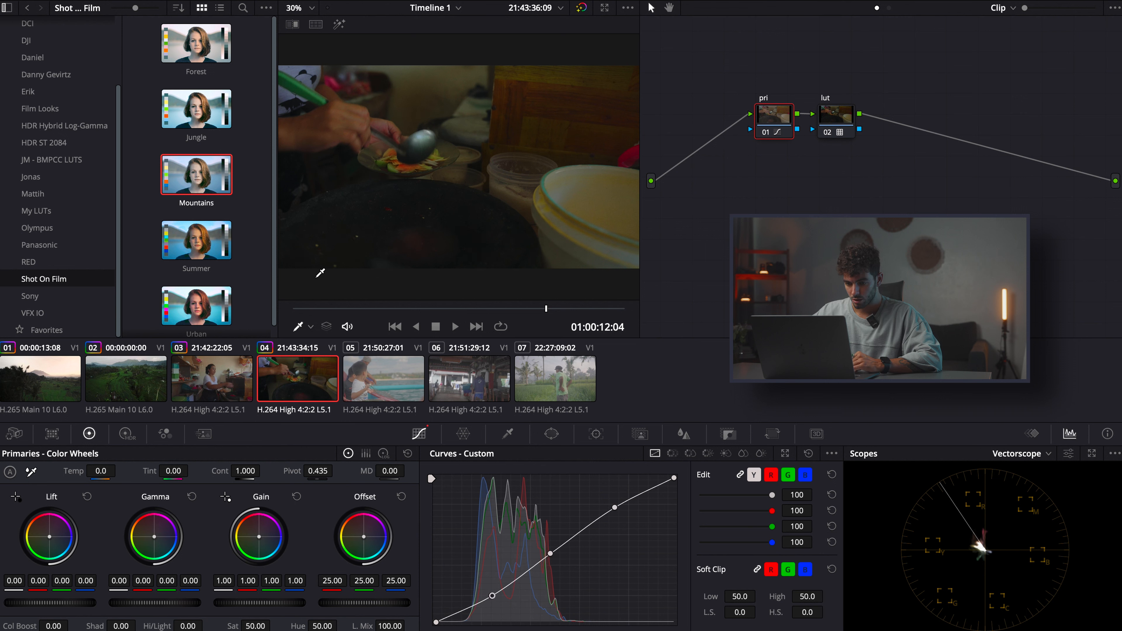
Set the primaries of clip 04's pri node to Temp 90.0, Hi/Light 28.00, Gain 1.01, Offset 26.00 and Lift -0.01, judged on an earlier frame.
left_click_drag(305, 309, 348, 308)
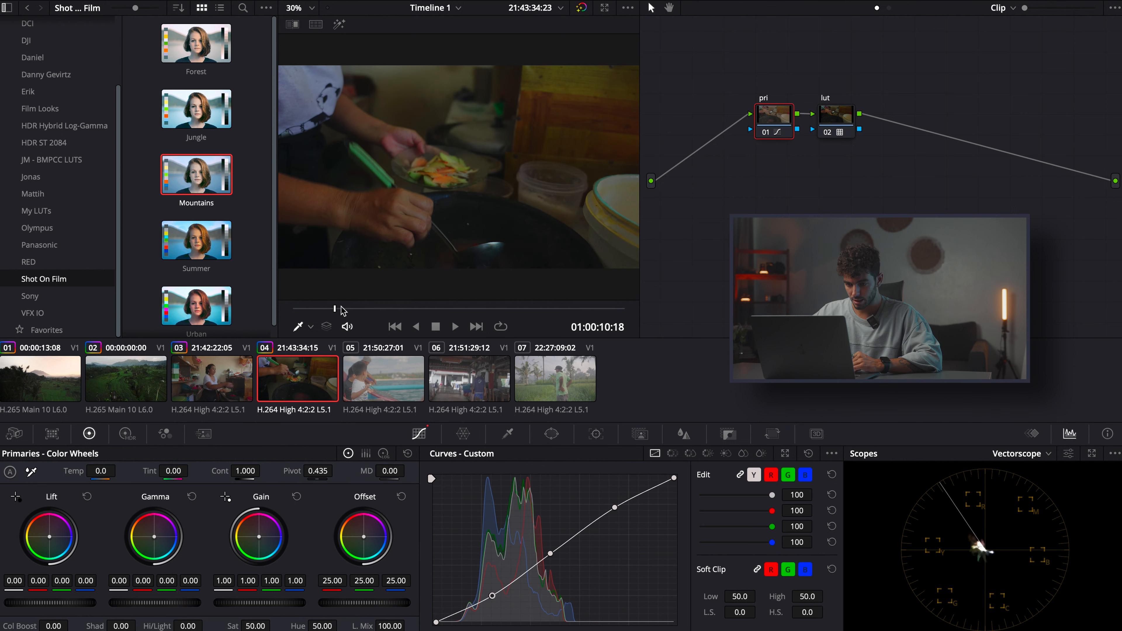
left_click_drag(100, 471, 119, 470)
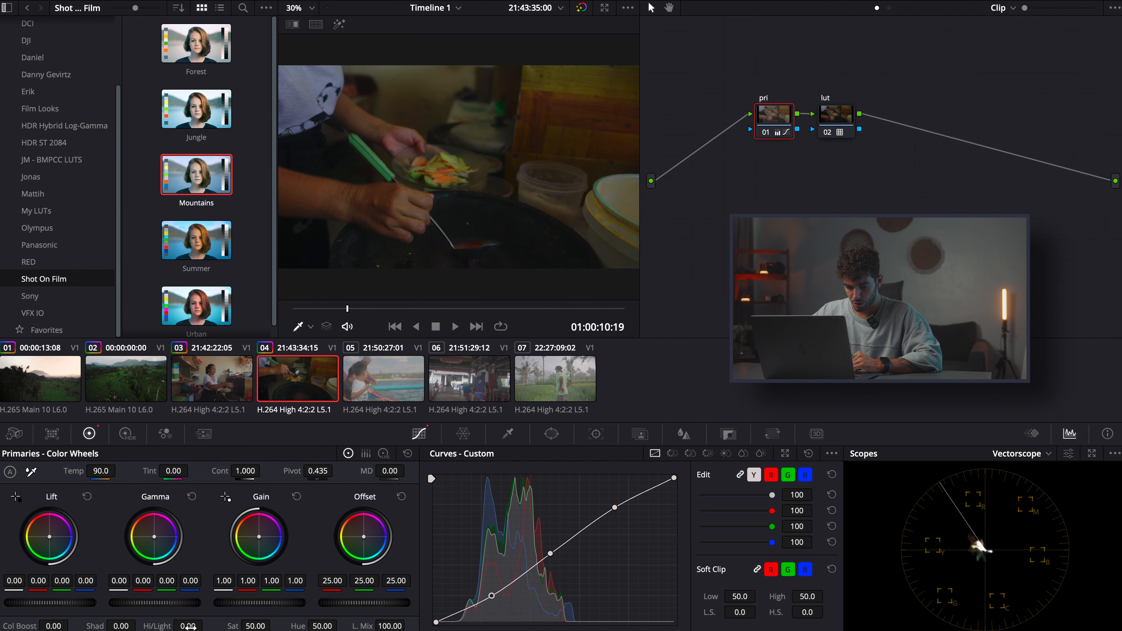
left_click_drag(190, 627, 207, 625)
left_click_drag(277, 605, 287, 605)
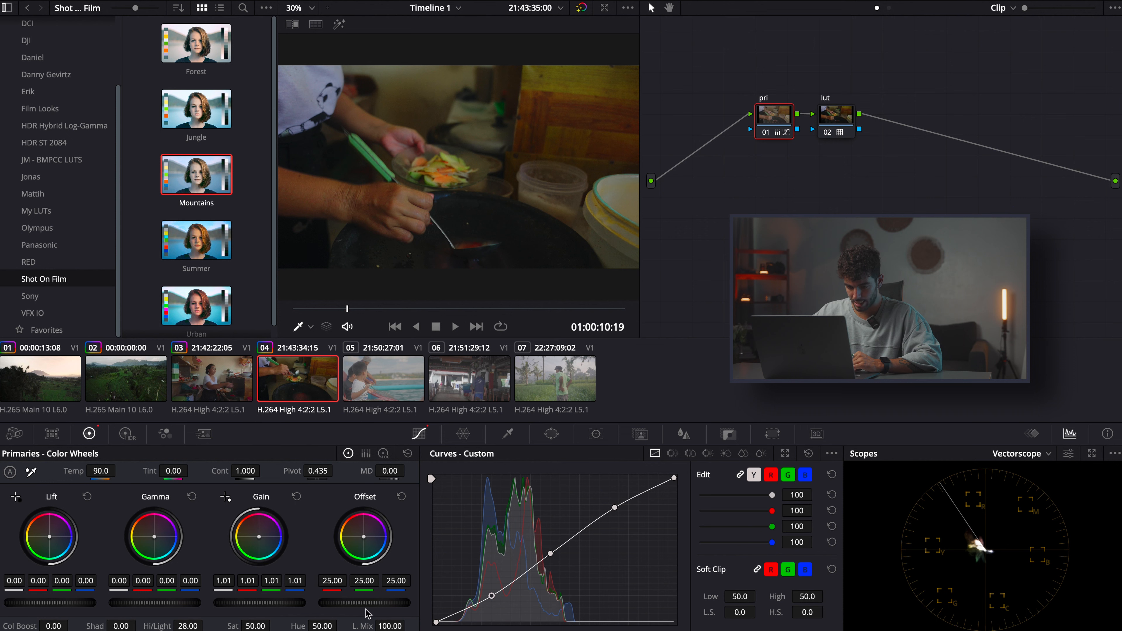
left_click_drag(353, 602, 359, 602)
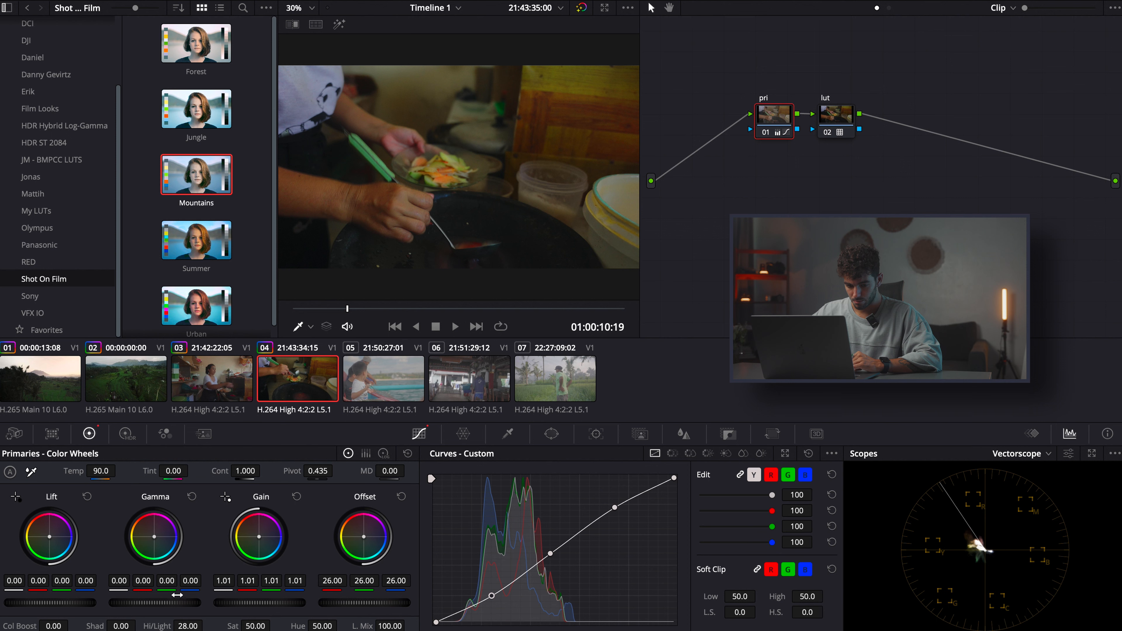
left_click_drag(53, 602, 49, 602)
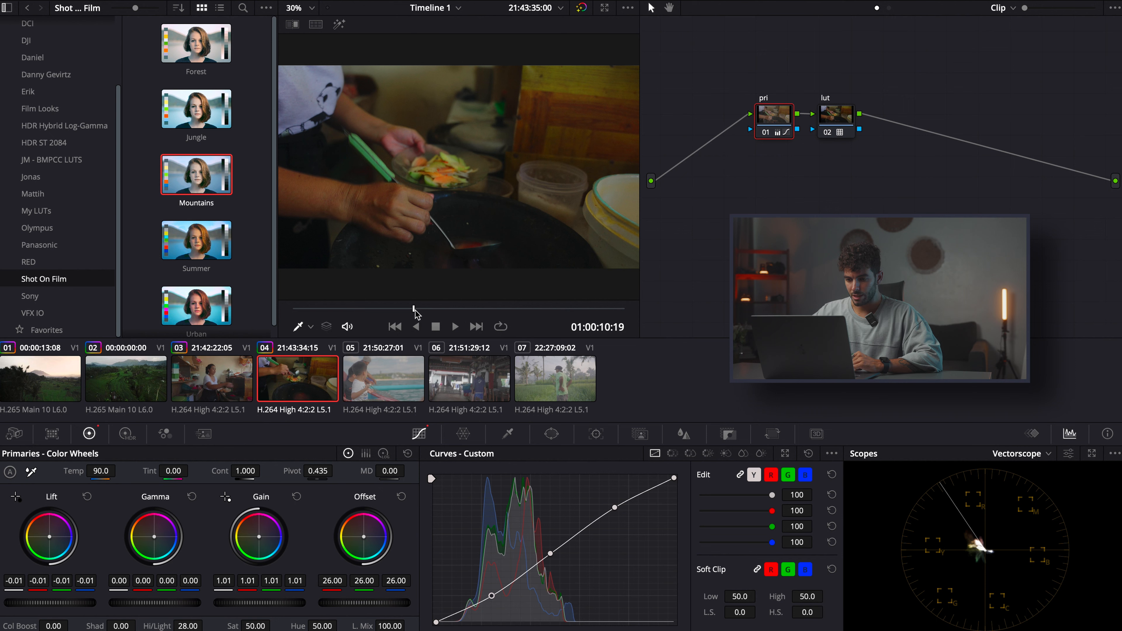
Review clip 04 in playback and balance its pri node with Offset 24.62, 26.00, 27.60 and red and blue Gain of 1.02.
key("space")
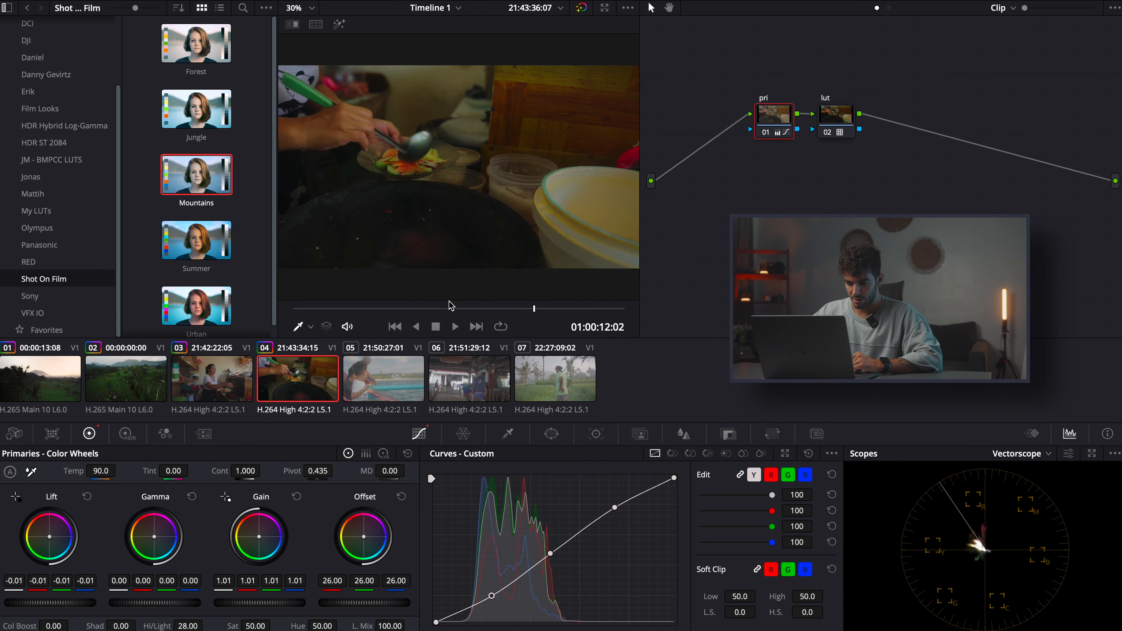
left_click(451, 308)
key("space")
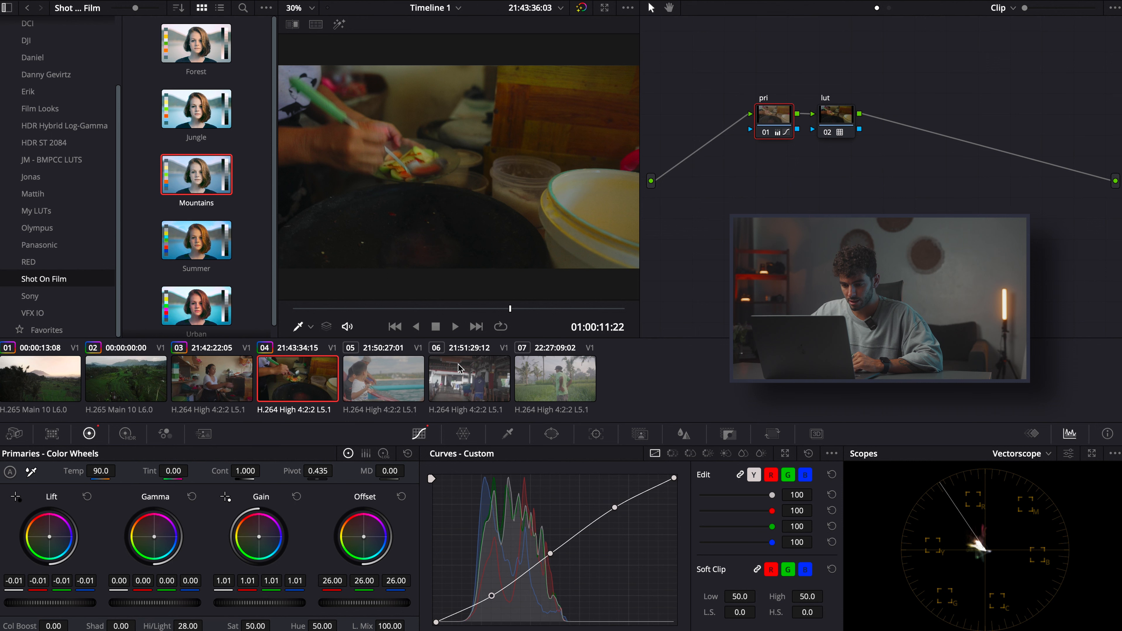
left_click_drag(363, 537, 366, 538)
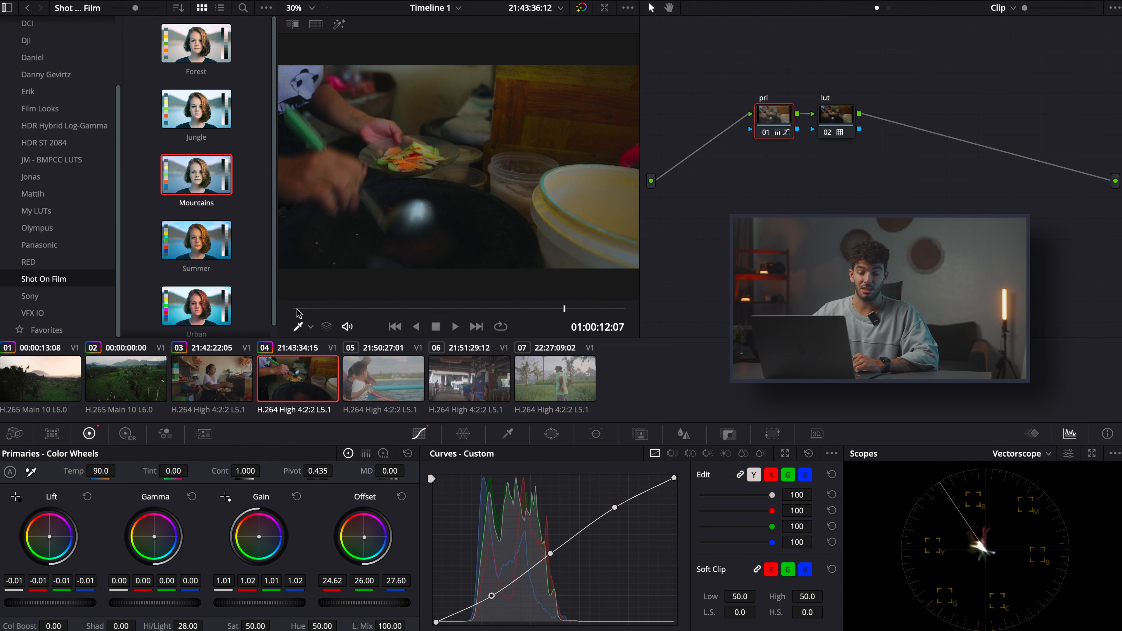
Give clip 05 two serial nodes labelled pri and lut, and apply the Mountains LUT to the lut node.
left_click(377, 377)
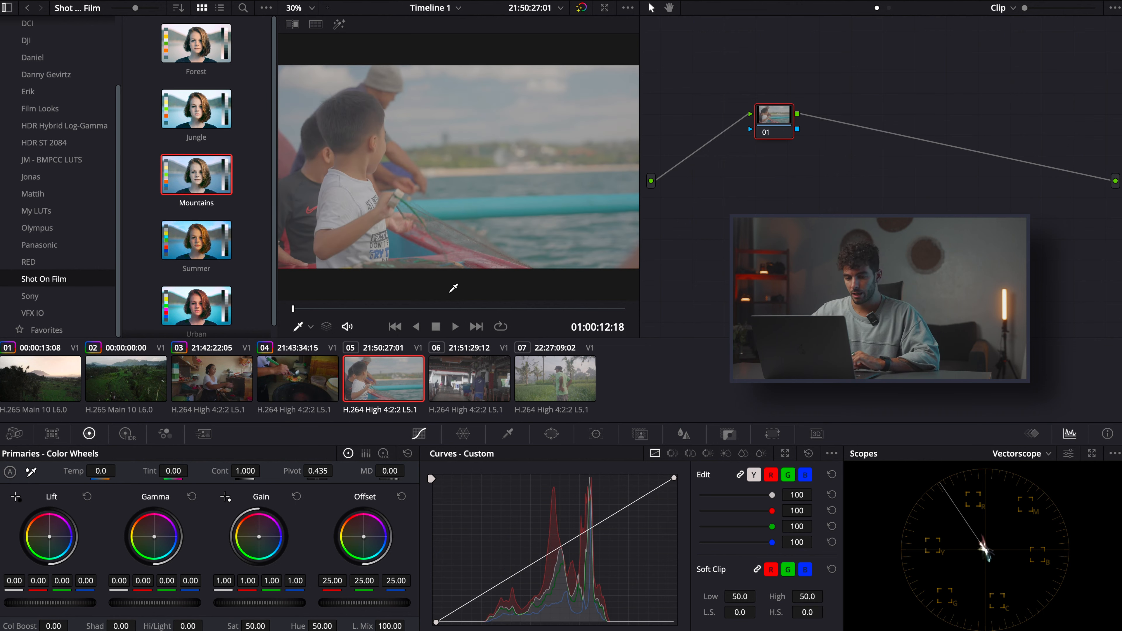
left_click_drag(332, 309, 558, 310)
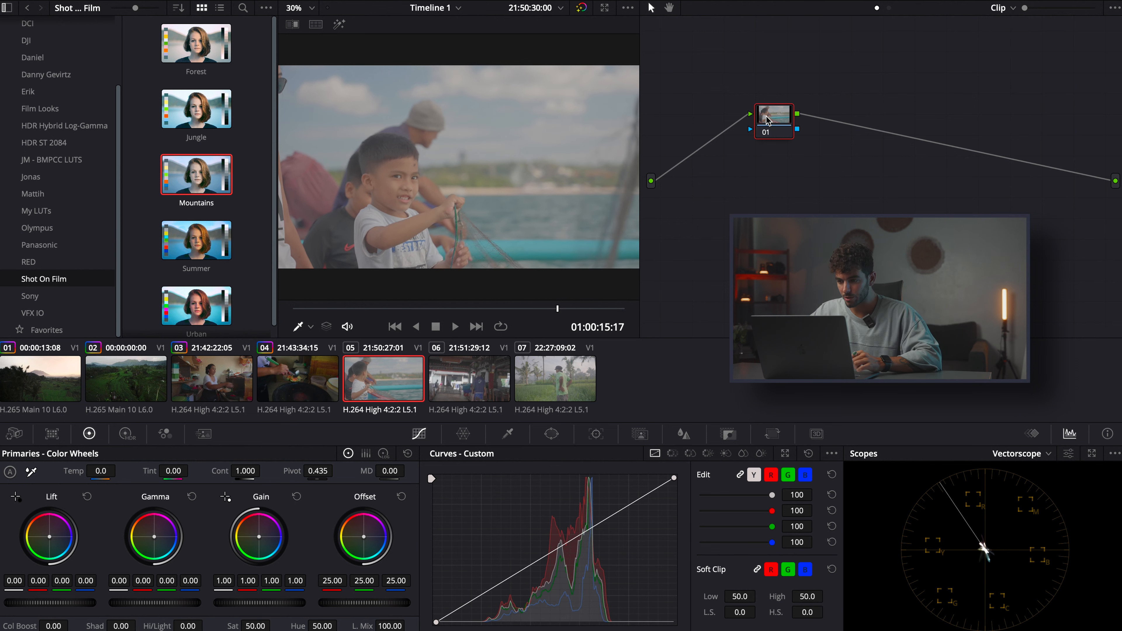
key("alt+s")
type("lut")
left_click(775, 122)
type("pri")
left_click(836, 114)
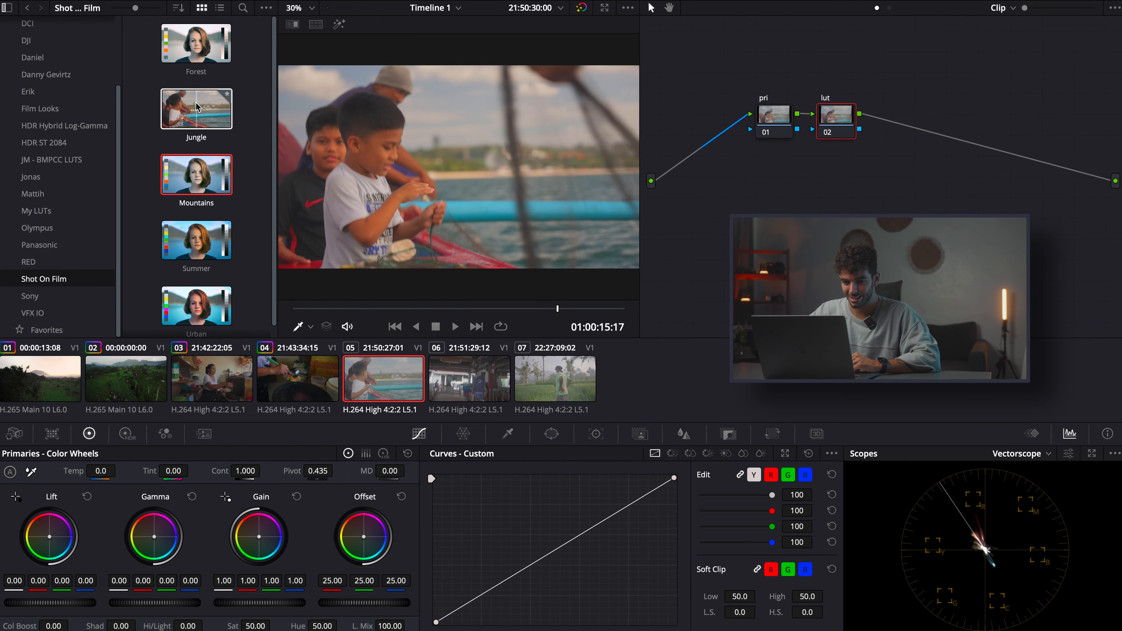
double_click(216, 183)
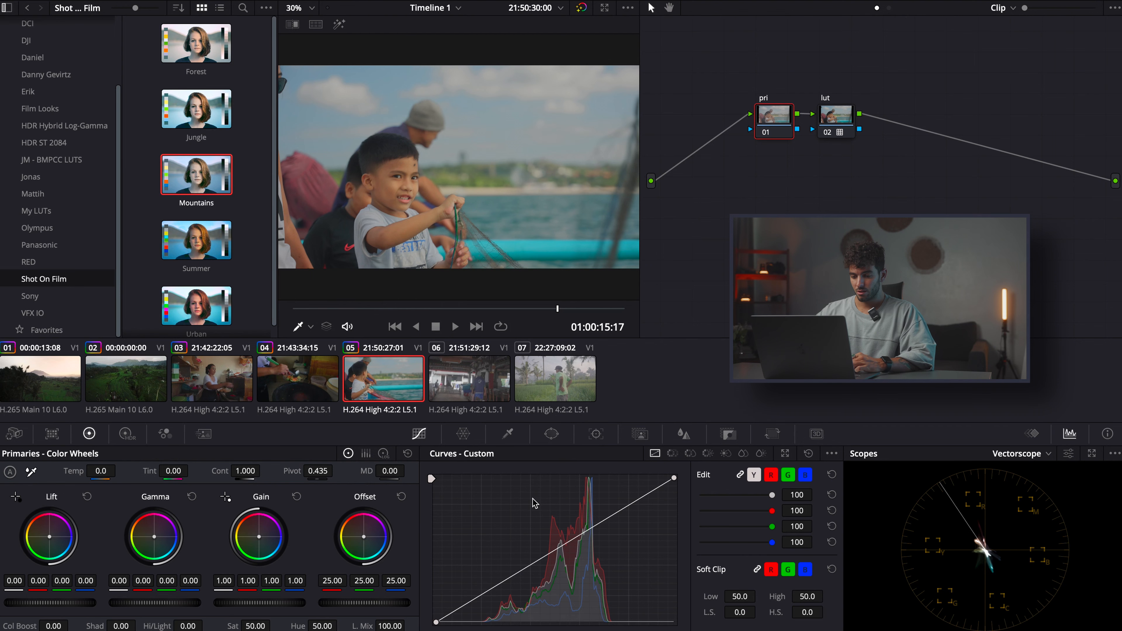
Slightly lower the shadows of clip 05's pri node on the custom curve, anchor its upper midtones, and play the clip to check.
left_click_drag(497, 587, 501, 590)
left_click(592, 530)
key("slash")
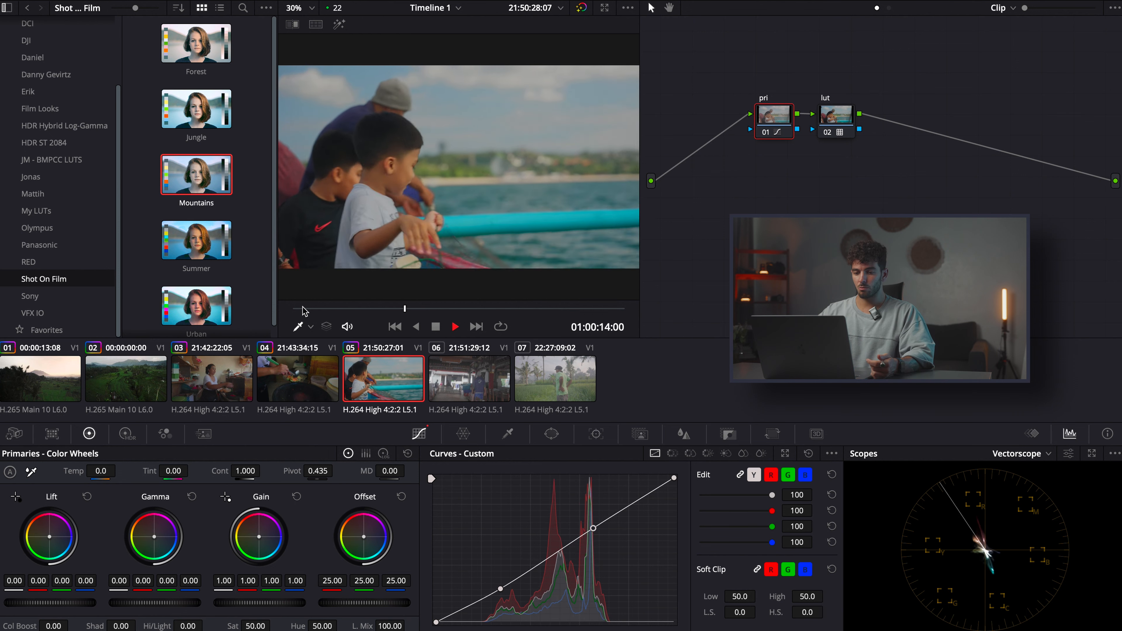
left_click(303, 308)
key("space")
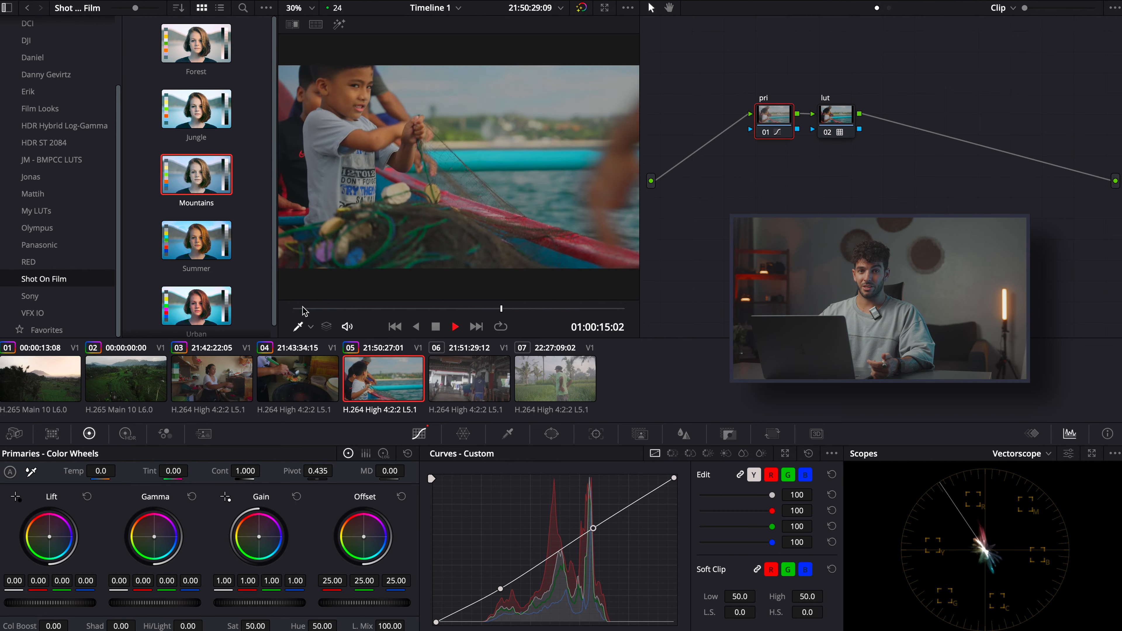
key("space")
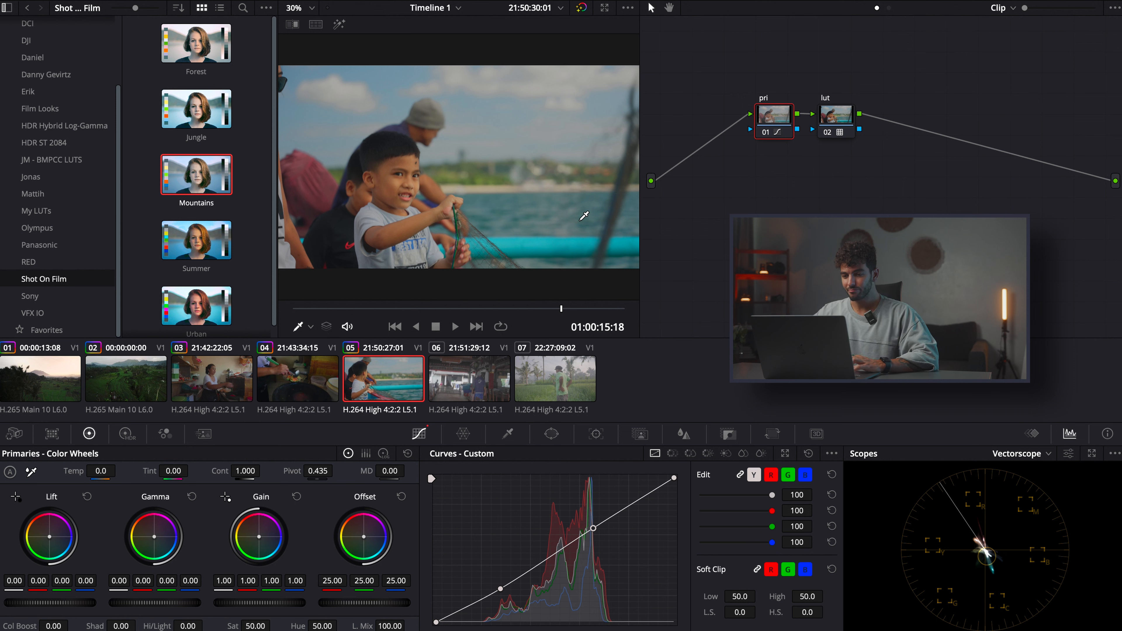
Preview clip 06, park on a representative frame, and give it two serial nodes labelled pri and lut.
left_click(459, 373)
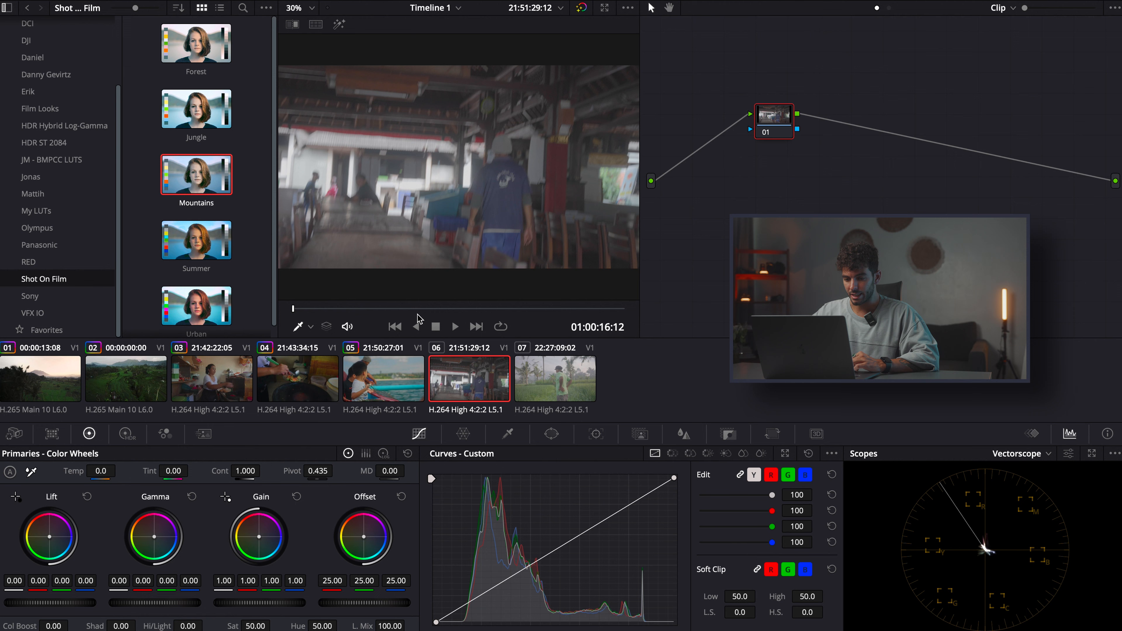
key("space")
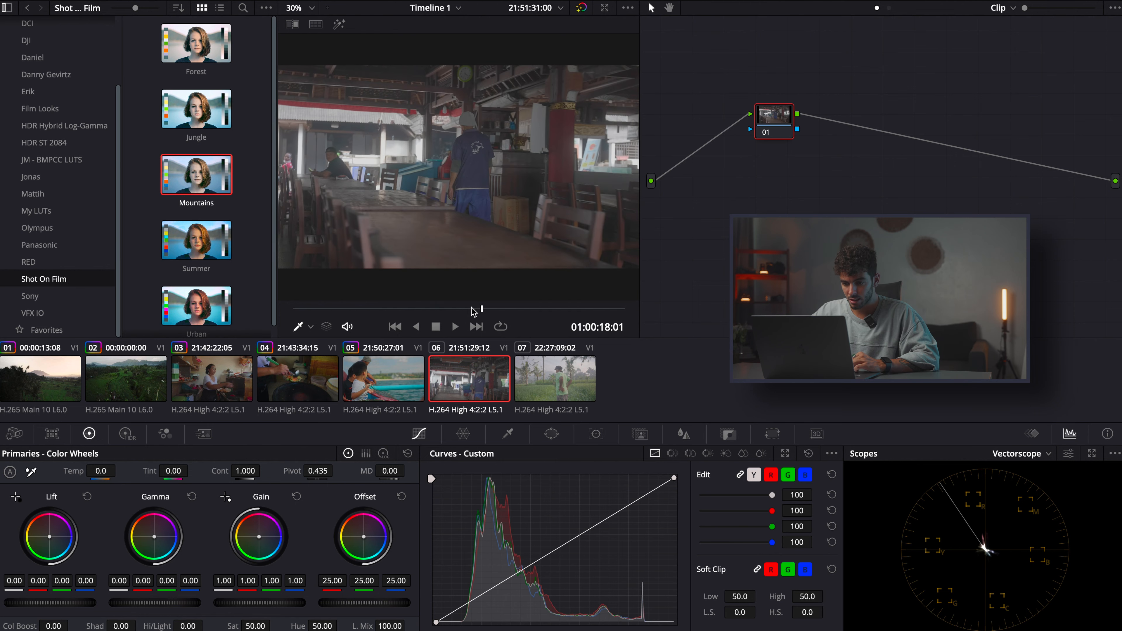
left_click_drag(482, 311, 481, 311)
key("alt+s")
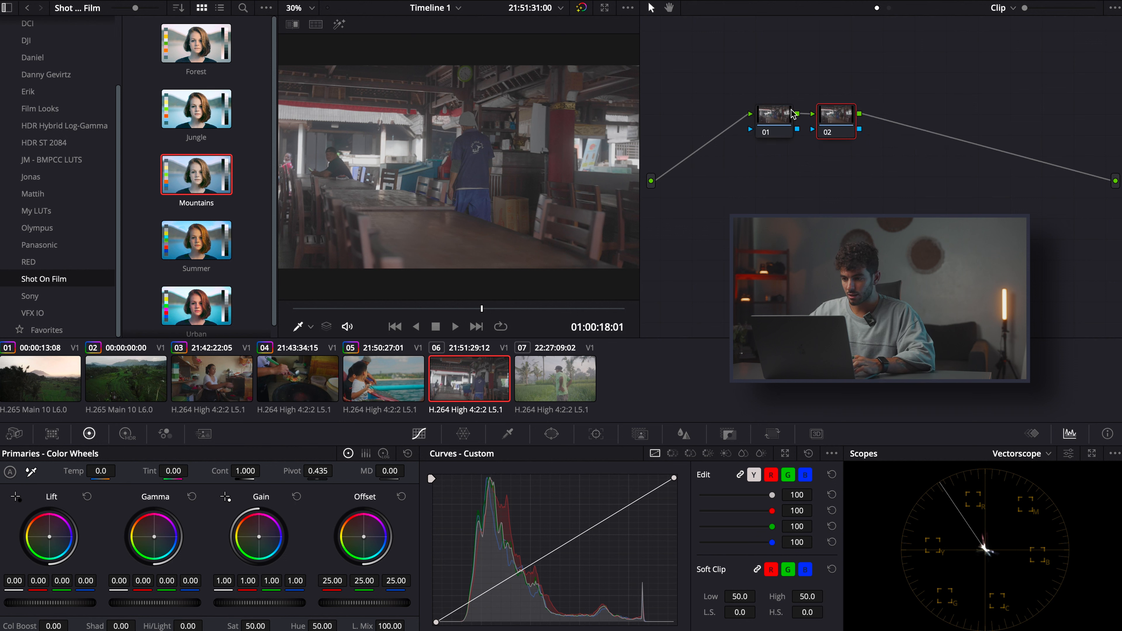
type("lut")
left_click(792, 114)
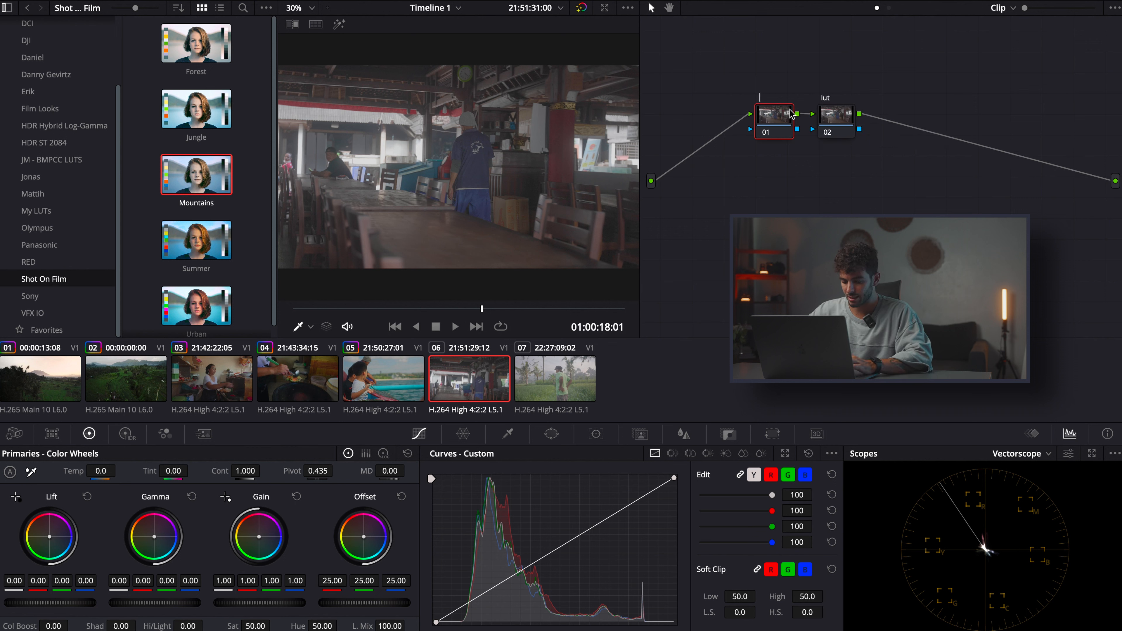
key("Return")
Apply the Urban LUT to clip 06's lut node after trying Summer.
left_click(835, 112)
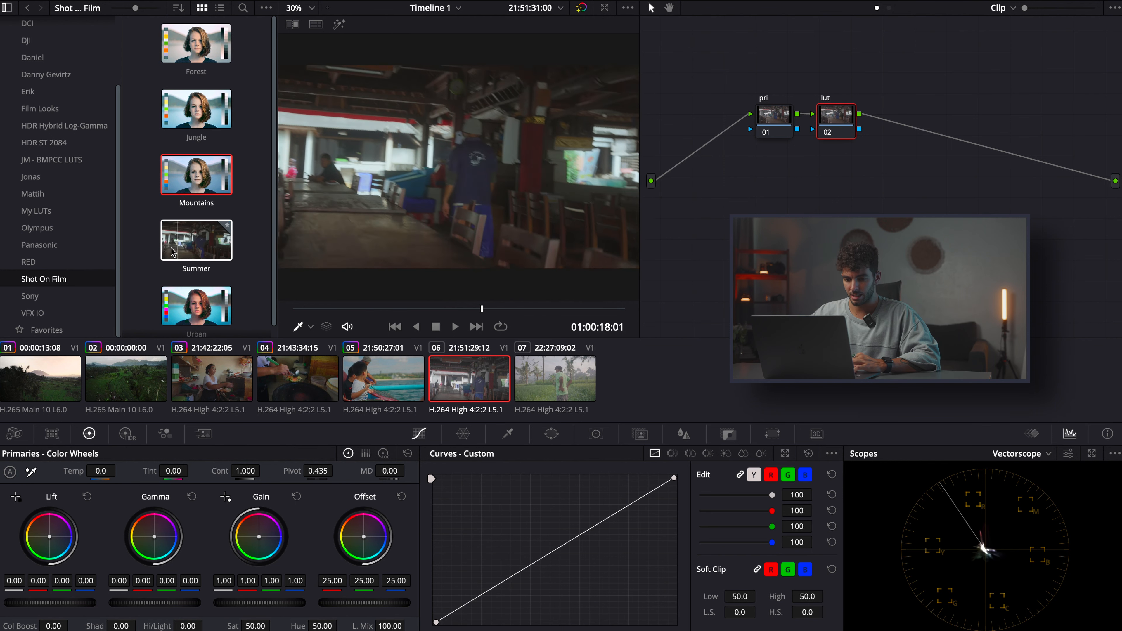
double_click(194, 241)
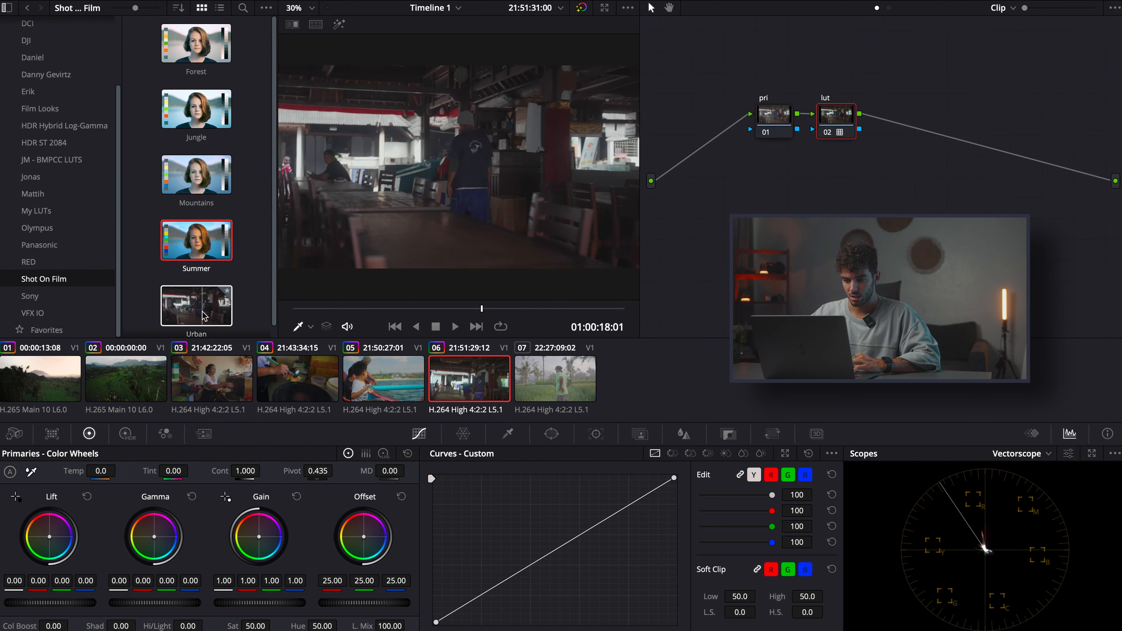
double_click(198, 317)
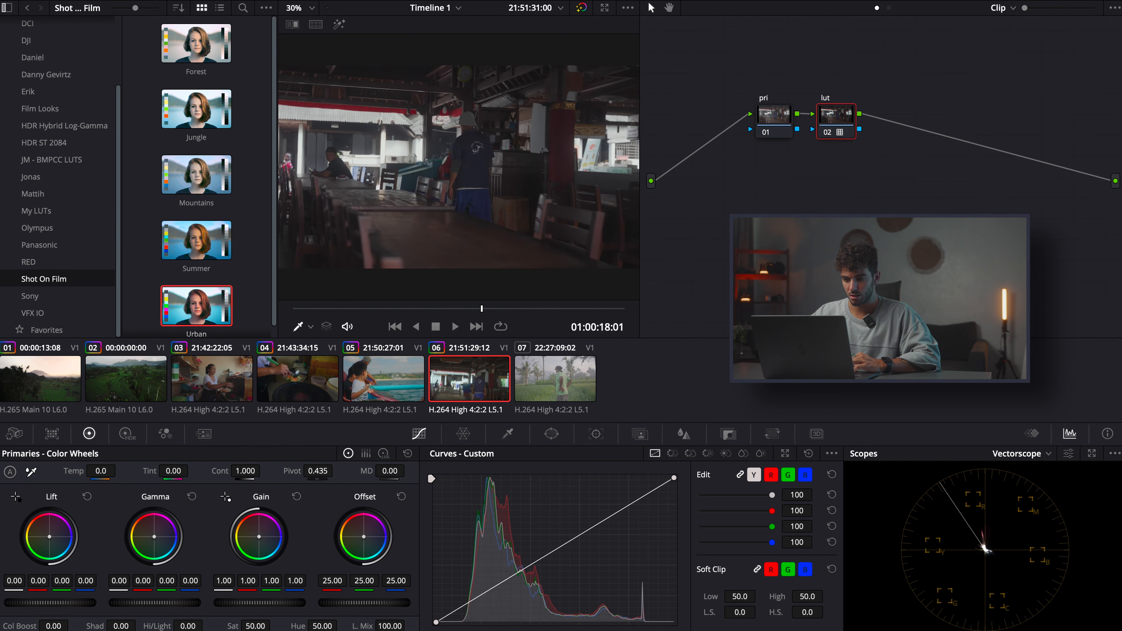
On clip 06's pri node, raise the curve's midtones and highlights and set Temp 110.0, Tint -5.00, blue Gain 1.02 and Offset 24.42, 24.94, 25.58.
left_click(774, 115)
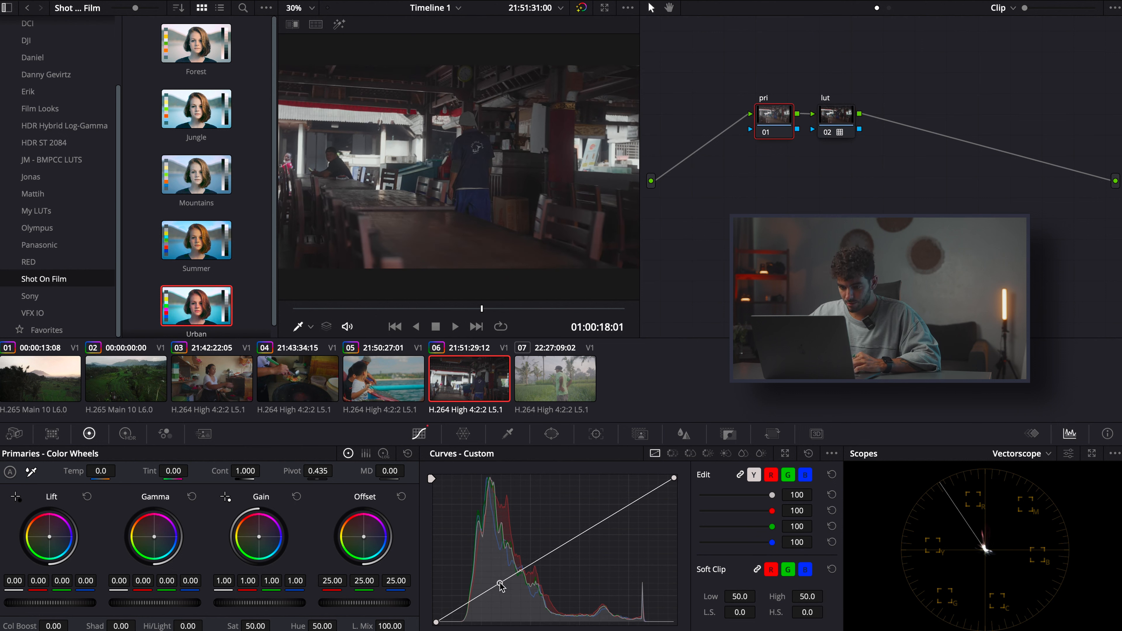
left_click_drag(558, 549, 556, 542)
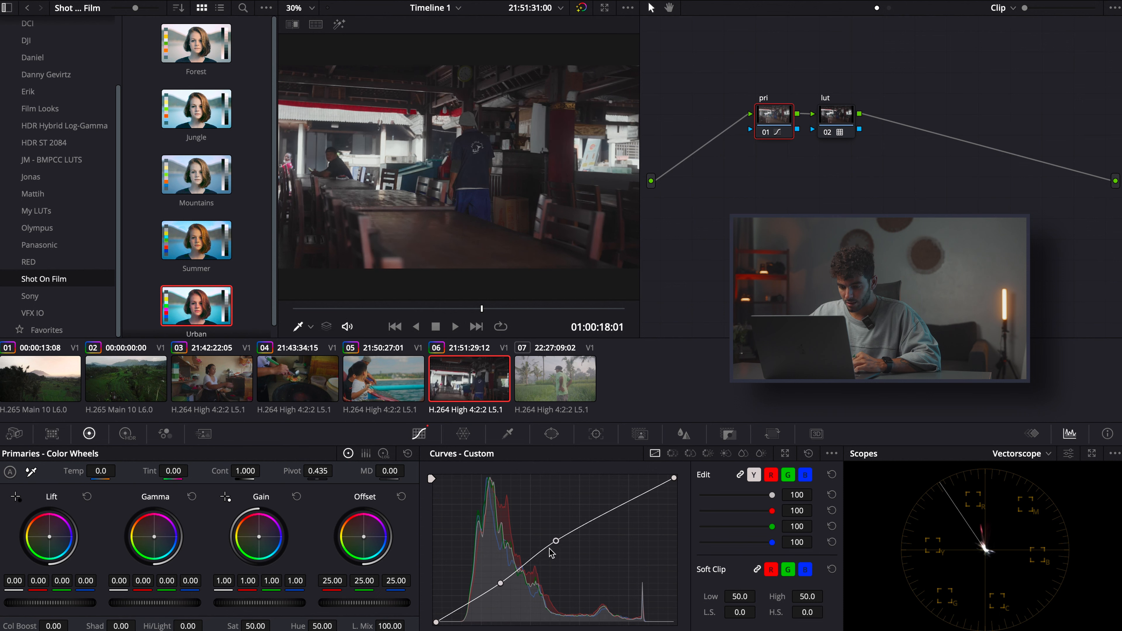
left_click_drag(617, 510, 614, 505)
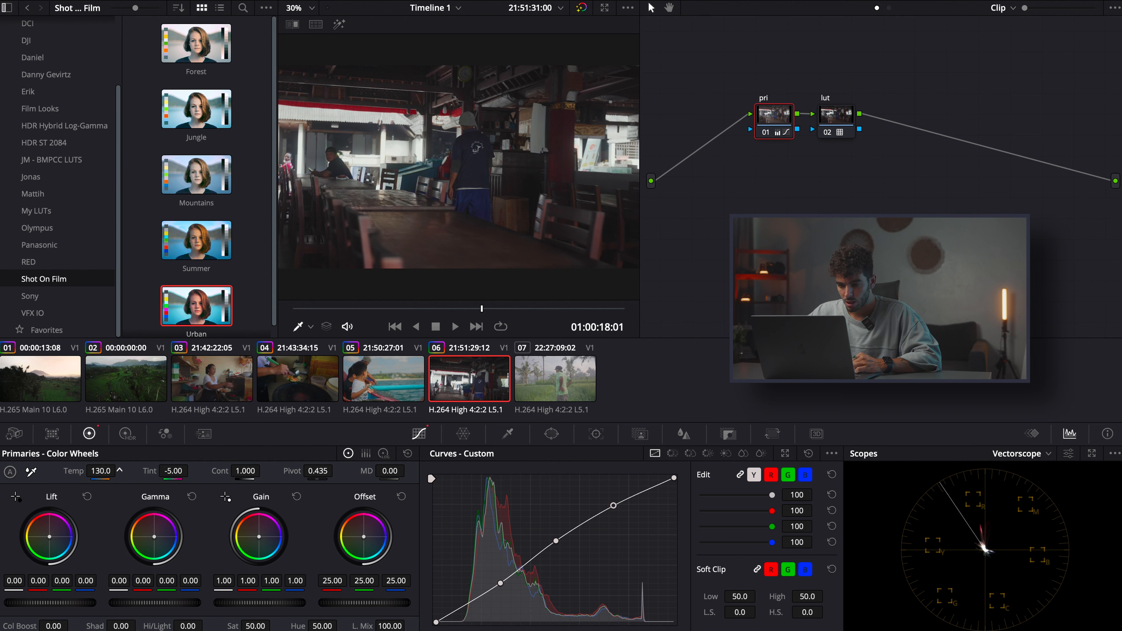
left_click_drag(119, 471, 189, 551)
left_click(292, 308)
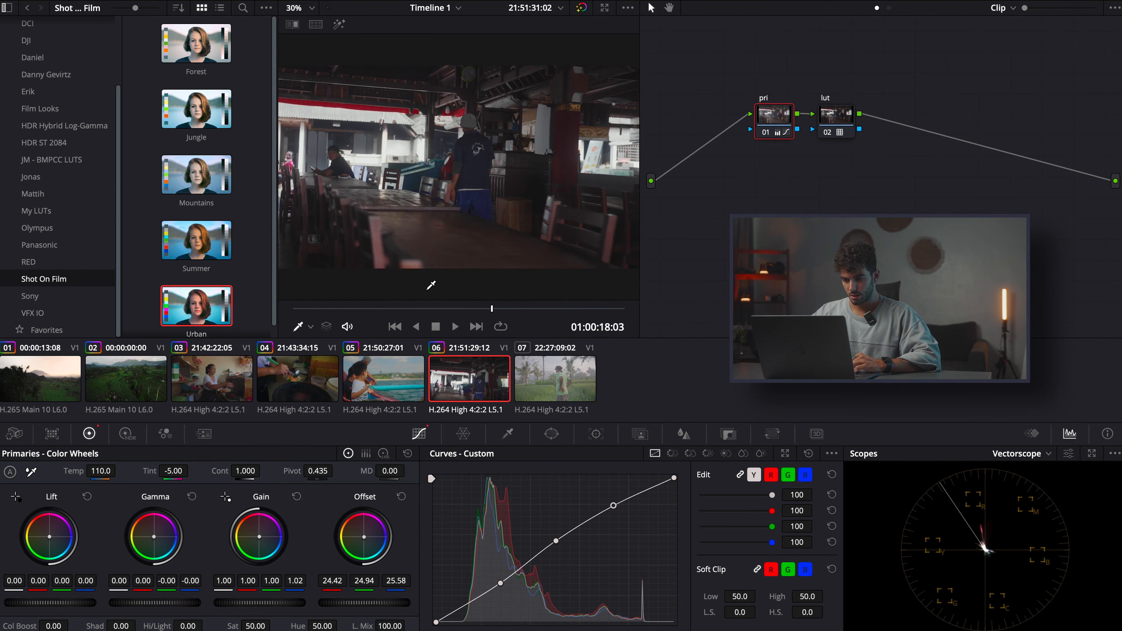
Compare clip 06 with and without its grade, and play and scrub the clip to review the look.
key("shift+d")
key("shift+d")
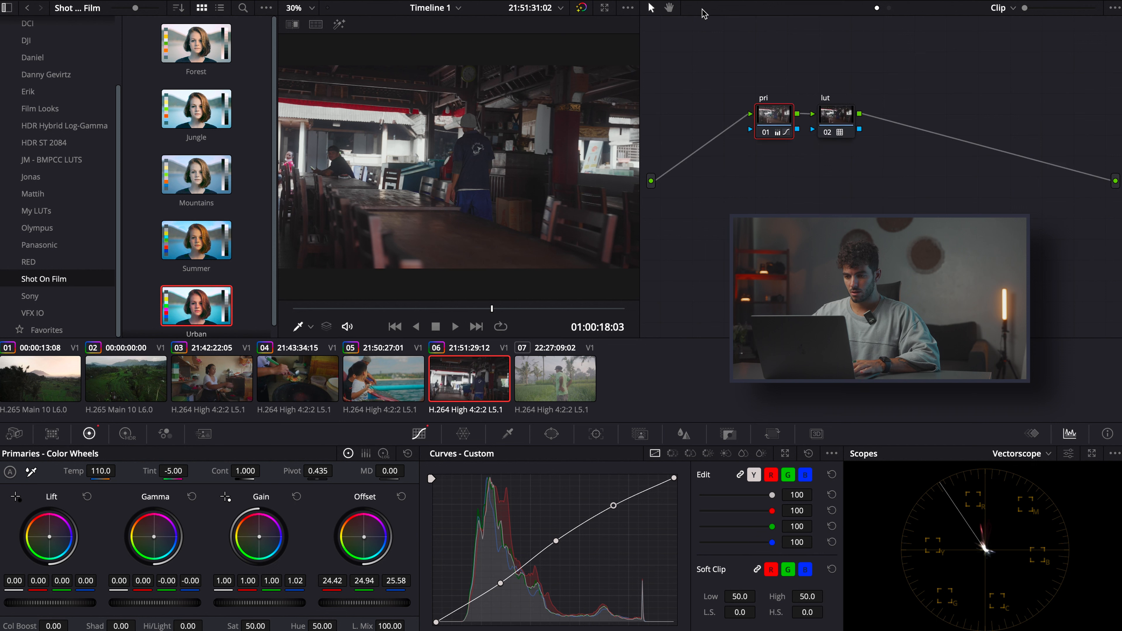
key("shift+d")
key("shift+d")
key("shift+d")
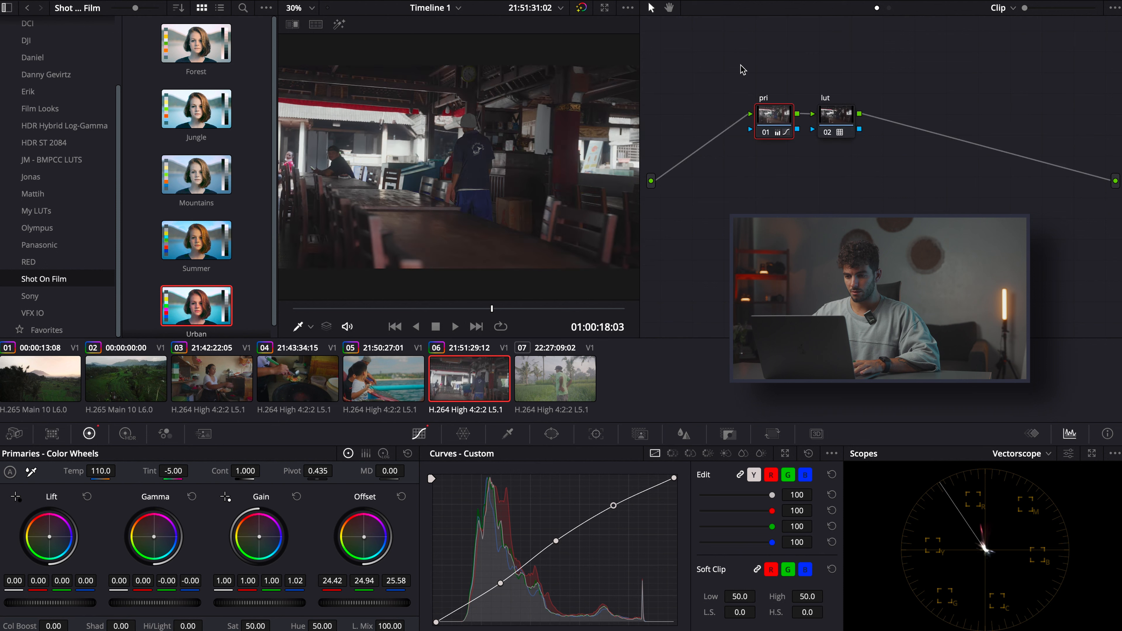
key("shift+d")
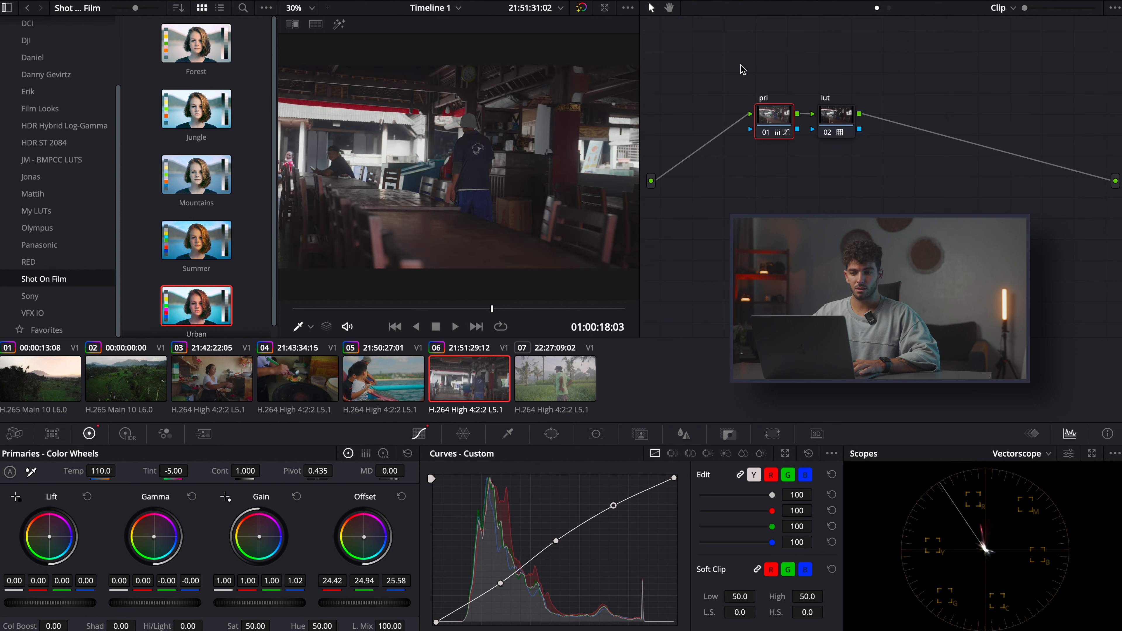
key("space")
key("space")
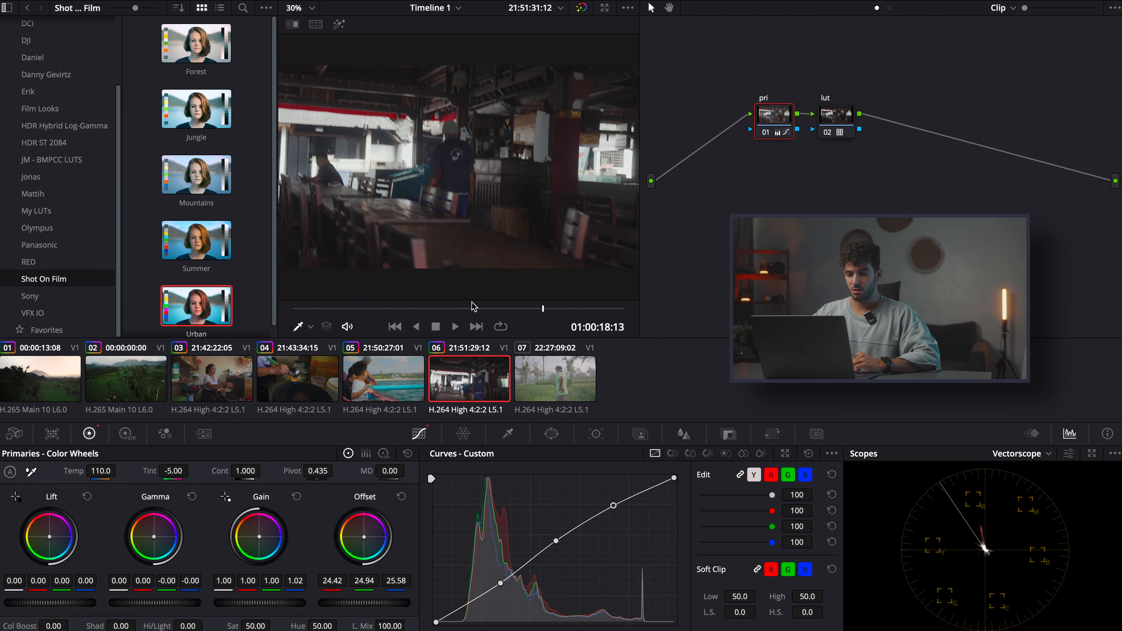
left_click(471, 308)
left_click_drag(532, 309, 543, 309)
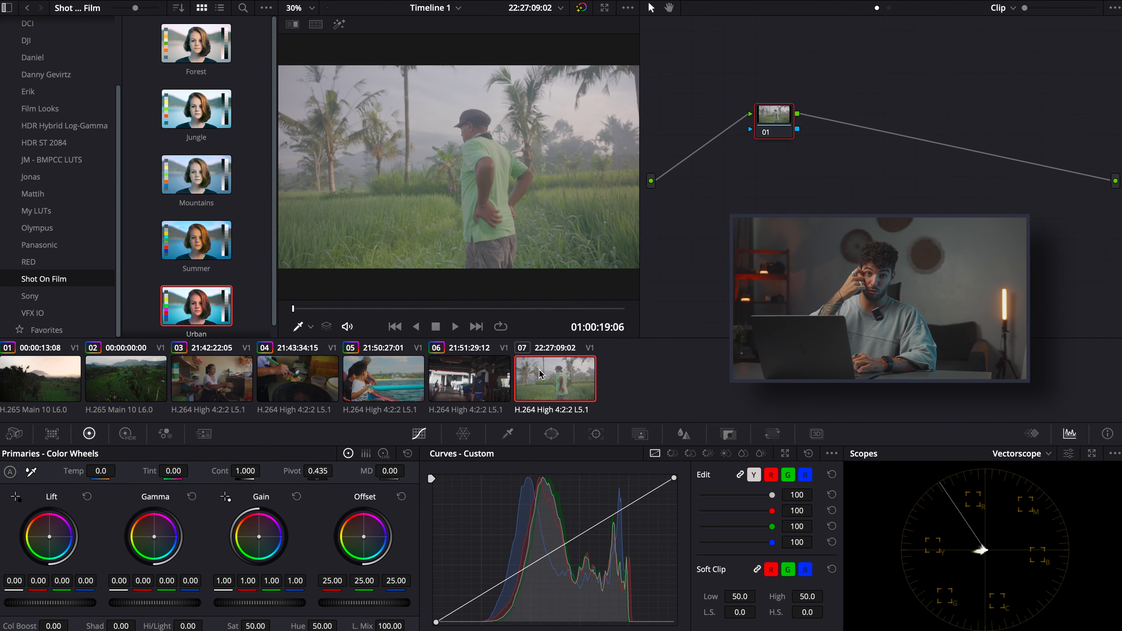
Add a second serial node to clip 07 and label the two nodes pri and lut.
key("alt+s")
type("lut")
double_click(770, 98)
type("pri")
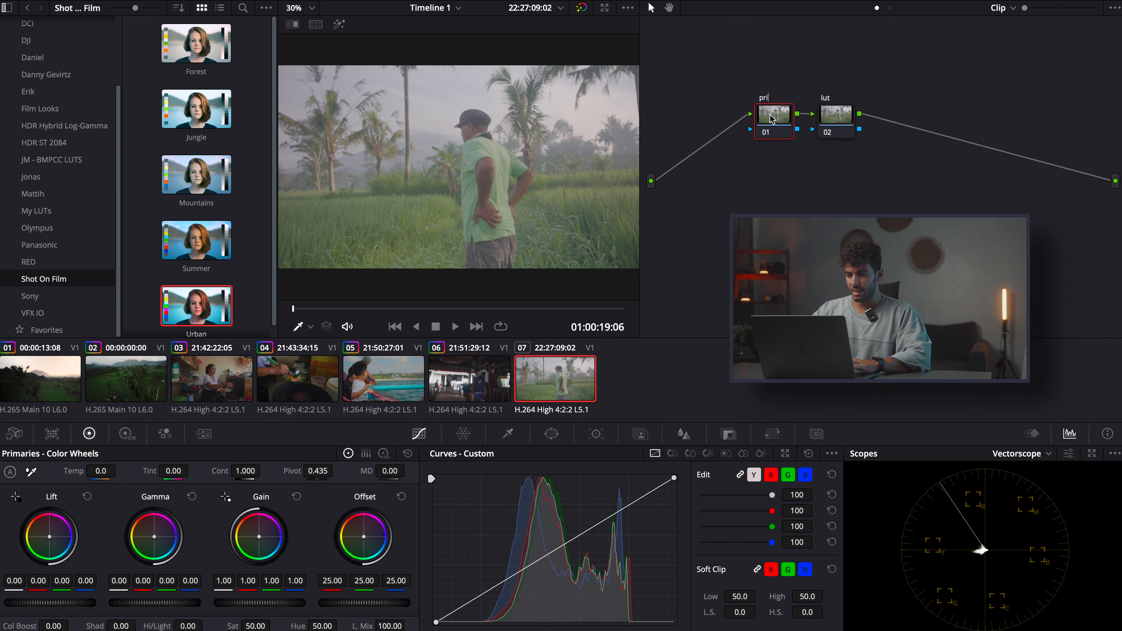
key("Return")
Apply the Summer LUT to clip 07's lut node after trying Jungle, and play the clip to review it.
left_click(834, 114)
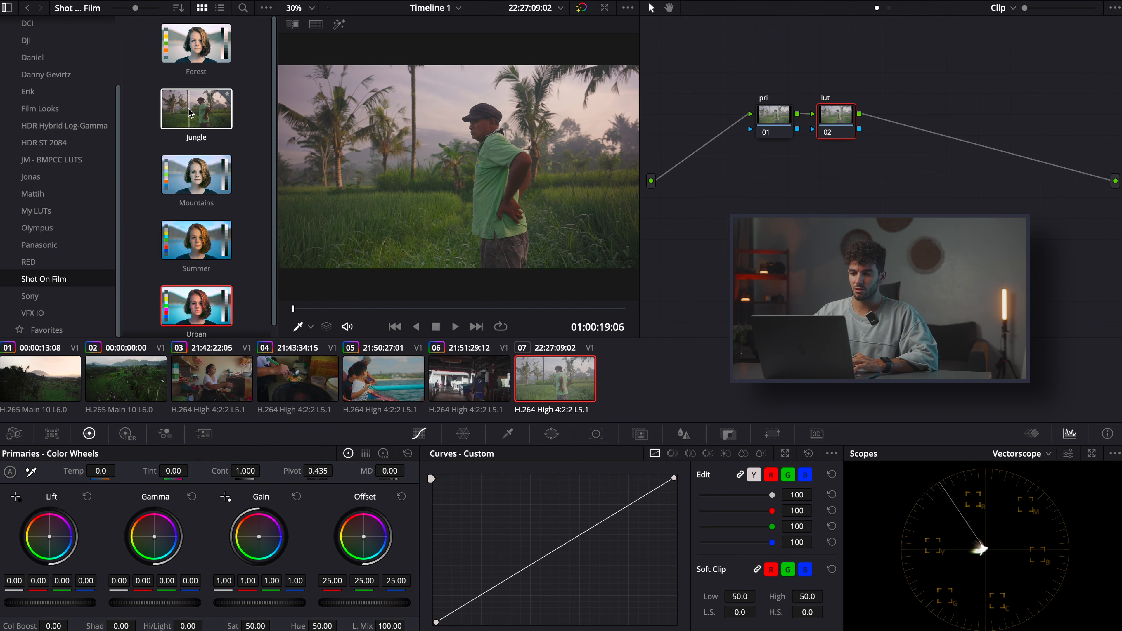
double_click(190, 118)
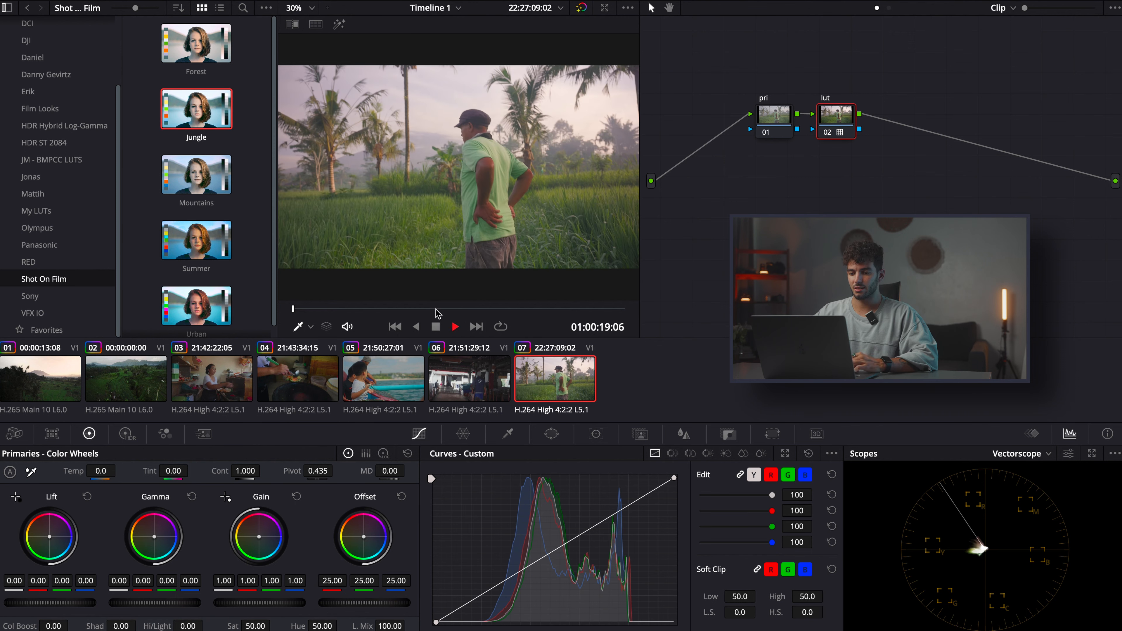
key("space")
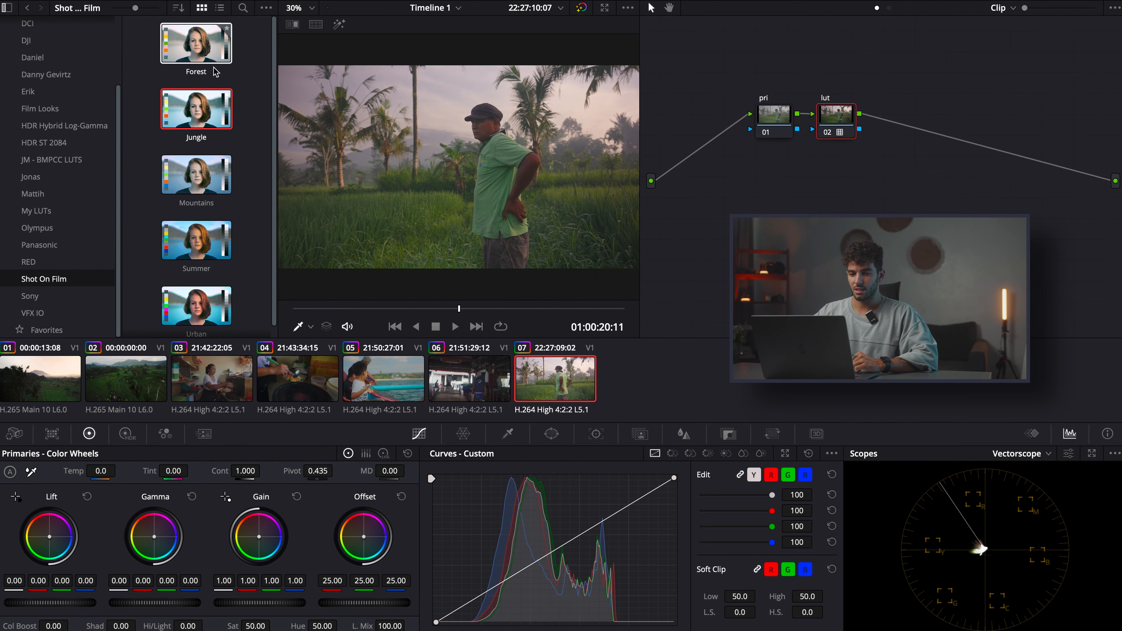
double_click(196, 240)
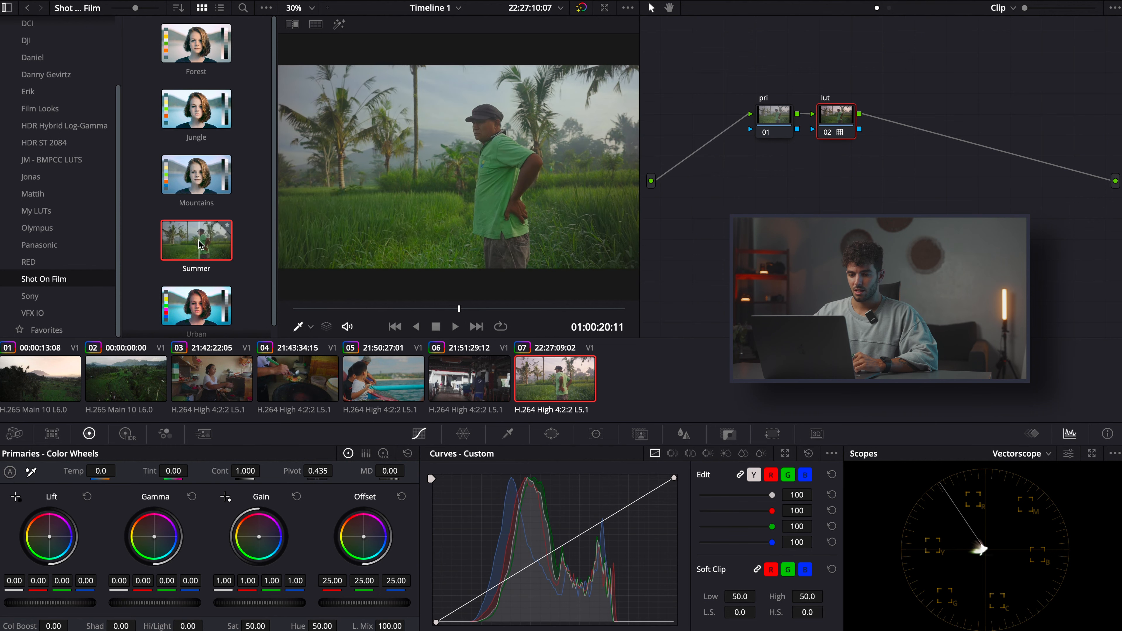
left_click(437, 310)
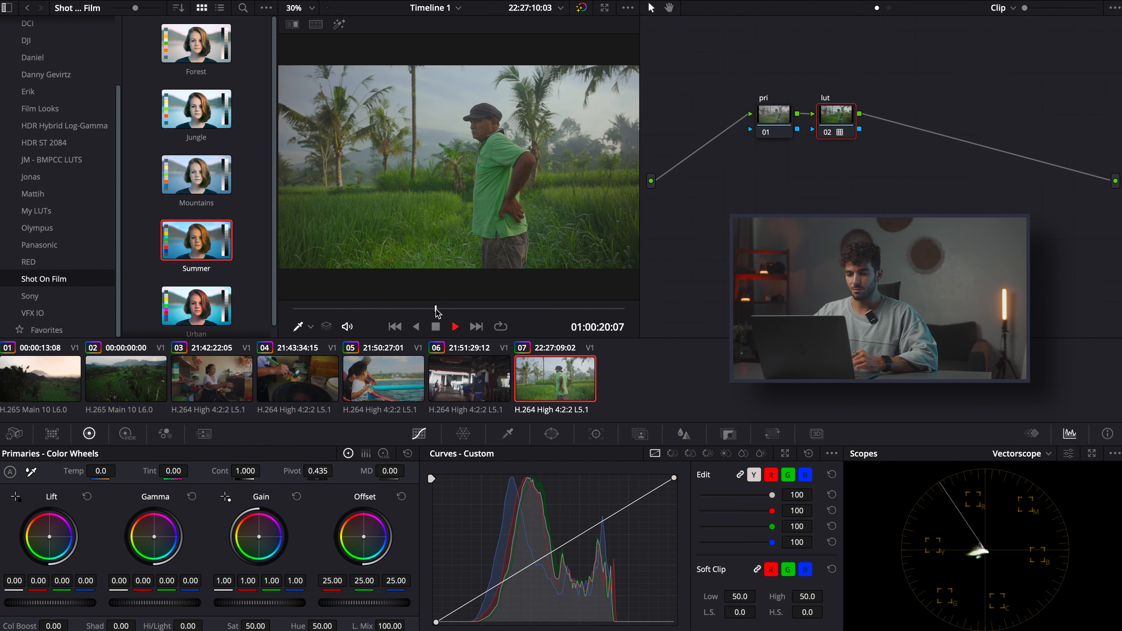
key("space")
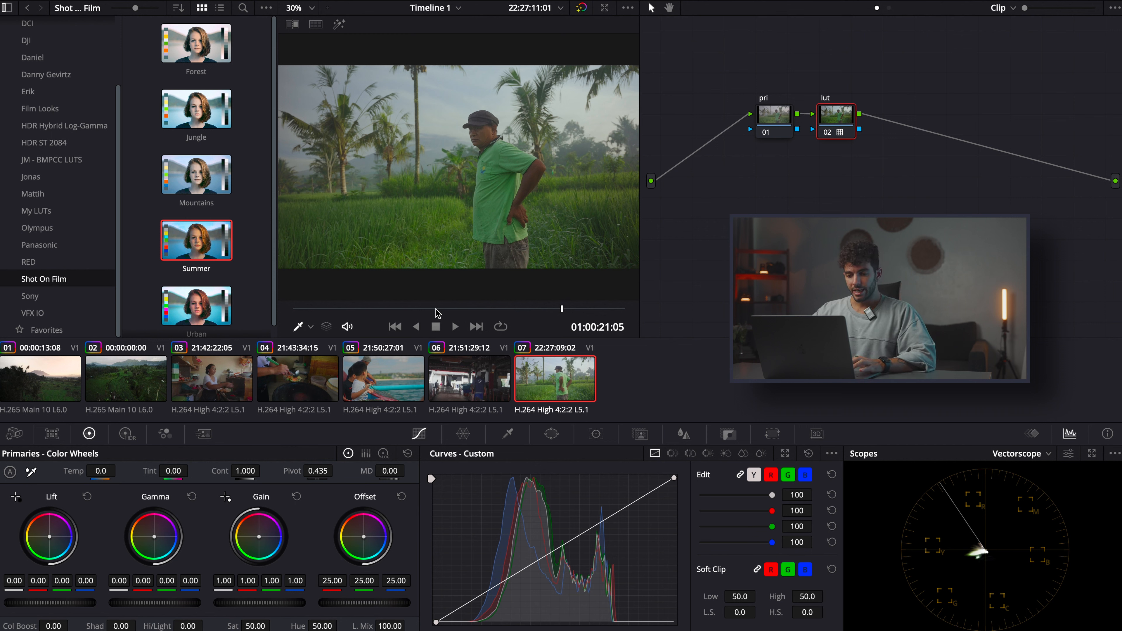
left_click_drag(437, 312, 562, 312)
On clip 07's pri node, set Temp 130.0 and Tint 5.00, anchor the custom curve's shadows and raise its highlights.
left_click(771, 115)
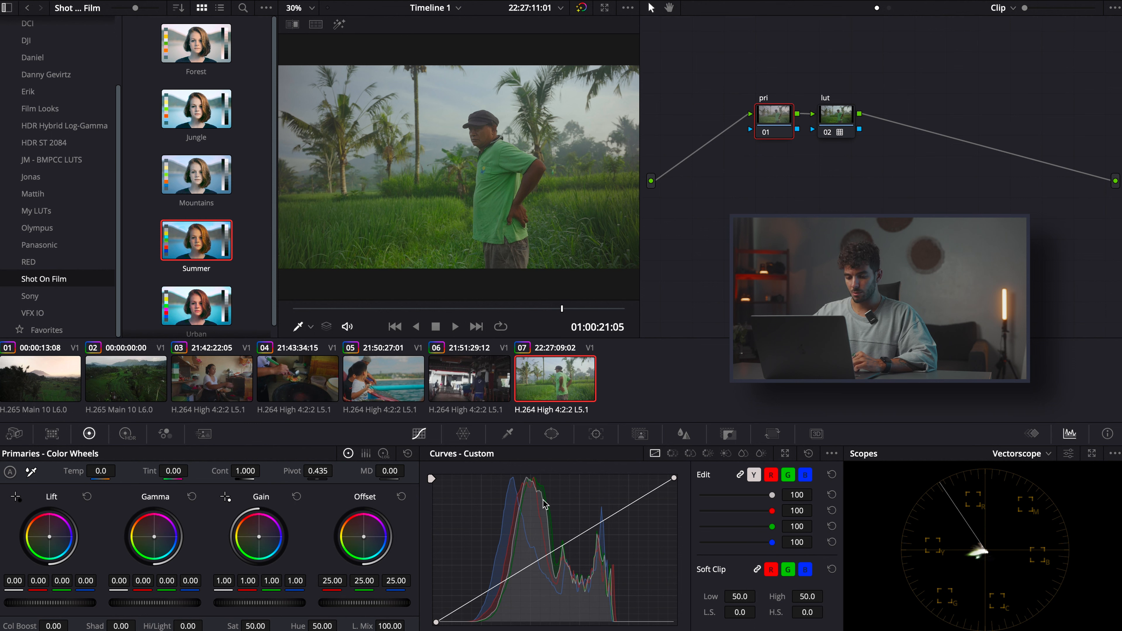
left_click_drag(99, 471, 101, 471)
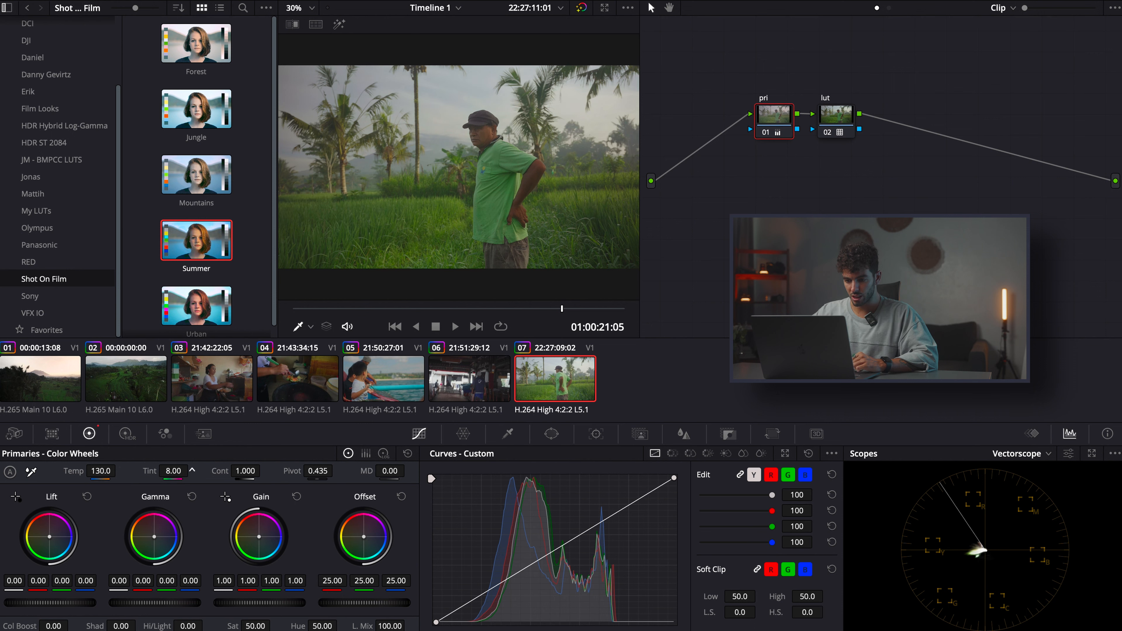
left_click(496, 589)
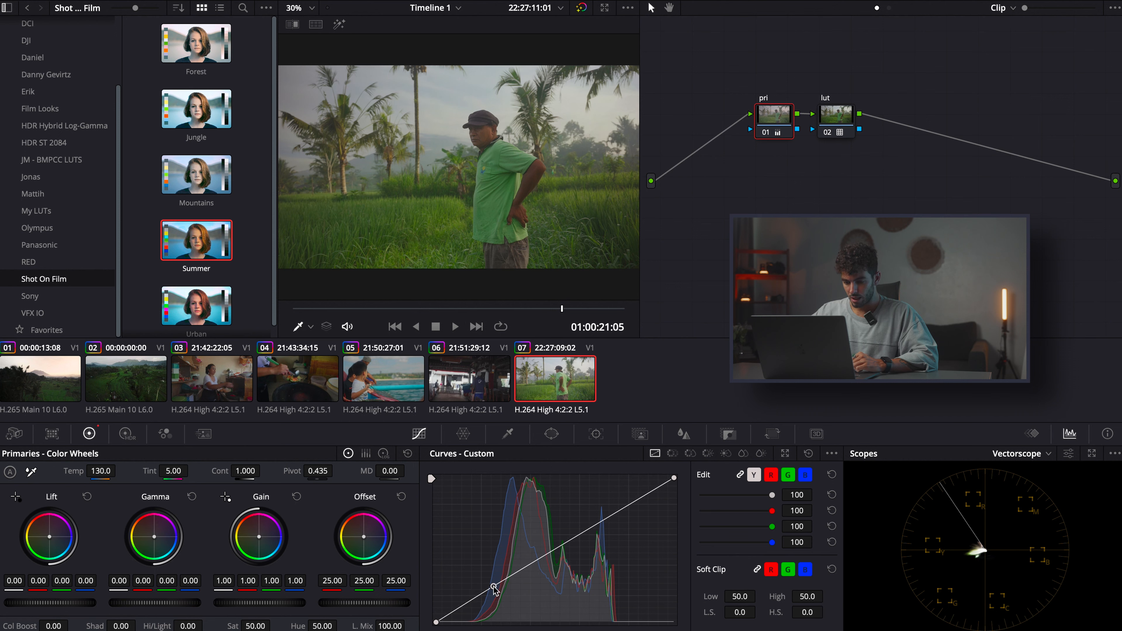
left_click_drag(589, 533, 589, 527)
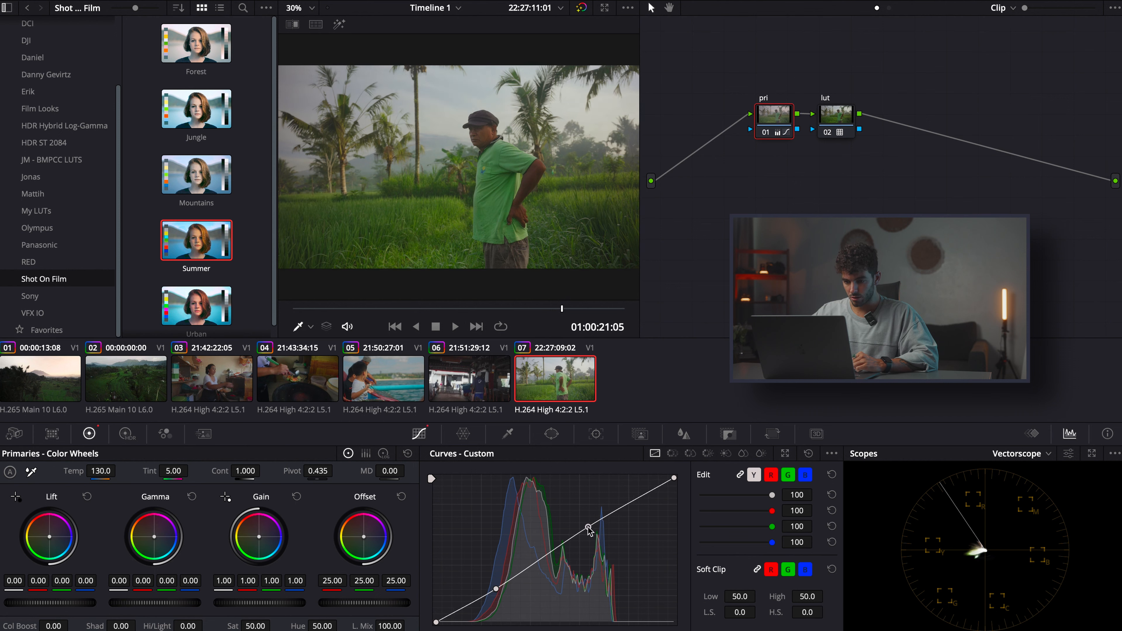
Add points to the pri node's Hue Vs Hue curve, shift the reds slightly and rotate the yellows by 15.20.
left_click(673, 454)
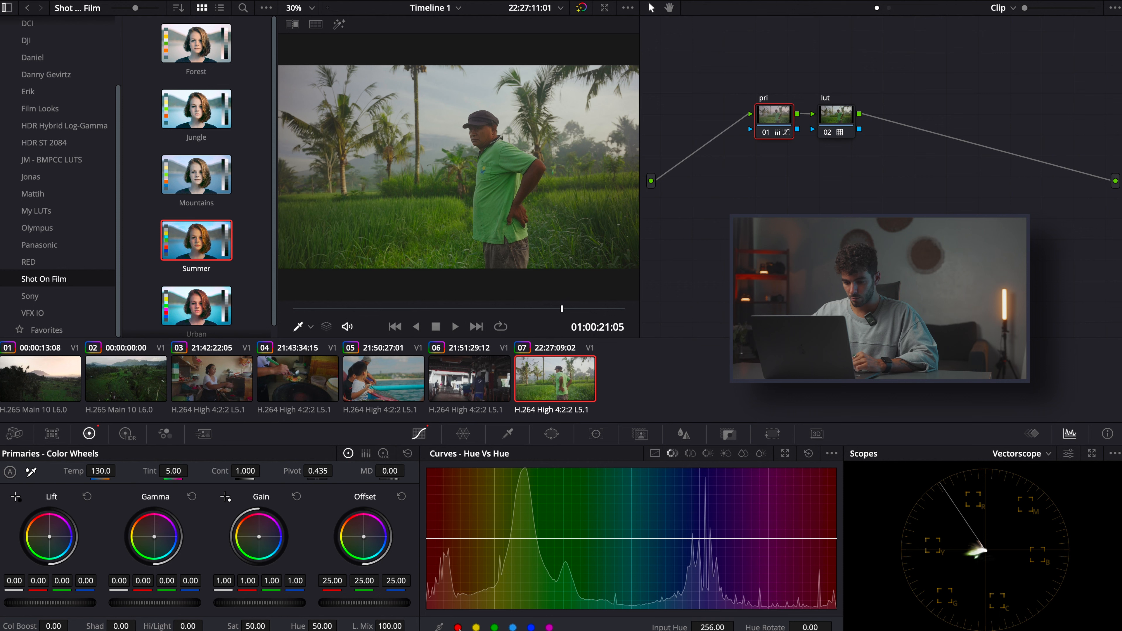
left_click(512, 627)
mouse_move(427, 539)
left_mouse_down()
mouse_move(428, 527)
mouse_move(425, 566)
mouse_move(423, 546)
left_mouse_up()
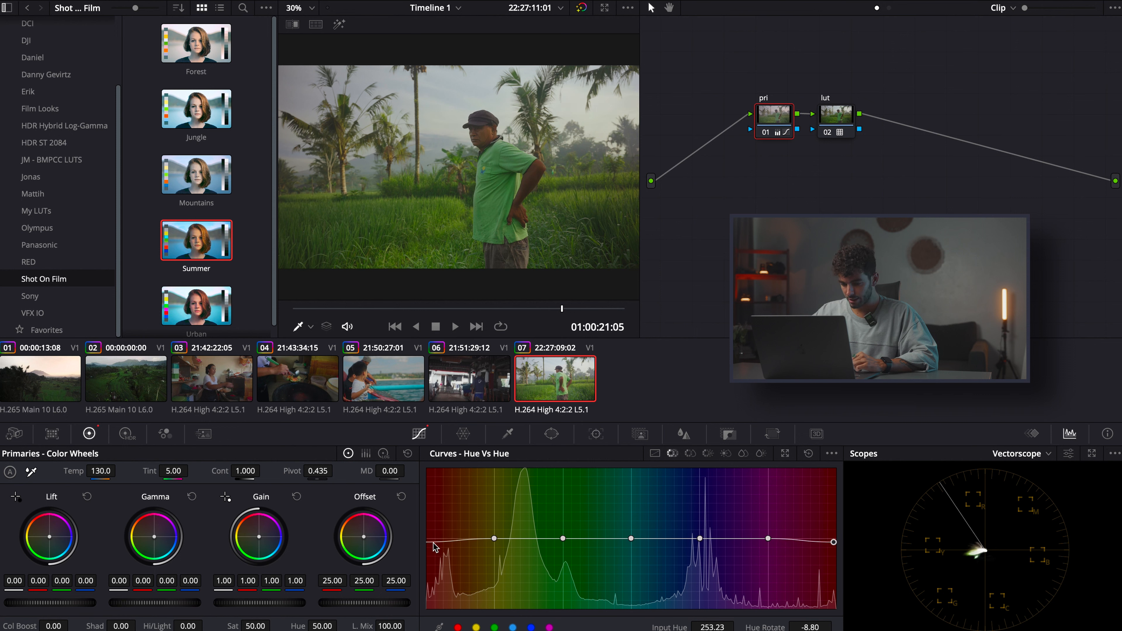
left_click_drag(834, 542, 870, 545)
left_click_drag(437, 545, 491, 534)
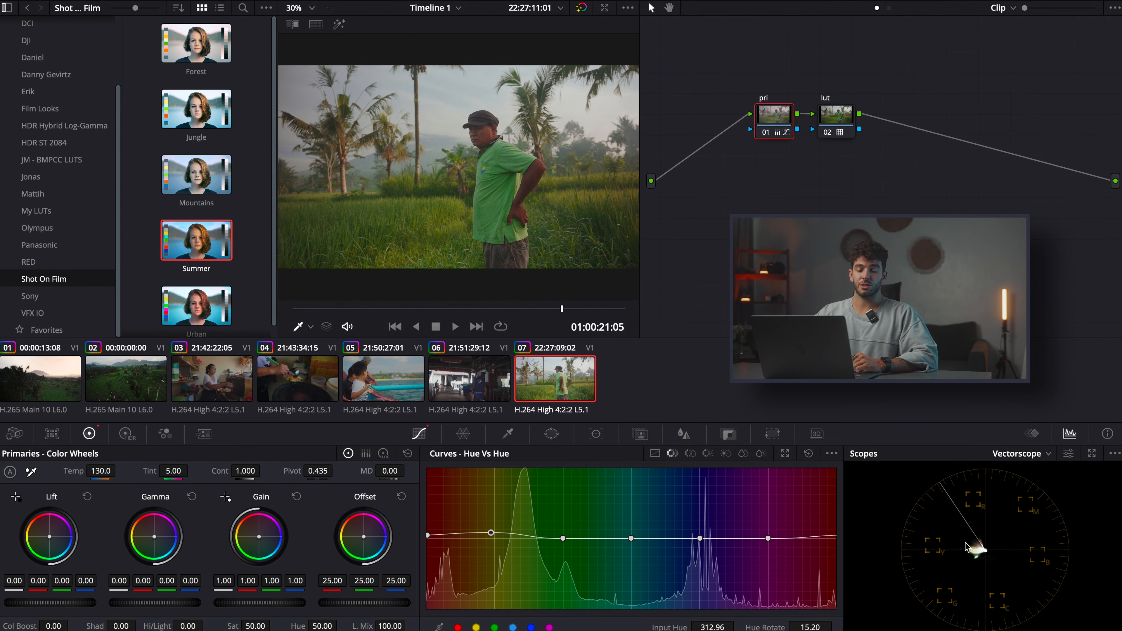
Play clip 07 from near its start to review the hue changes.
left_click(349, 309)
key("space")
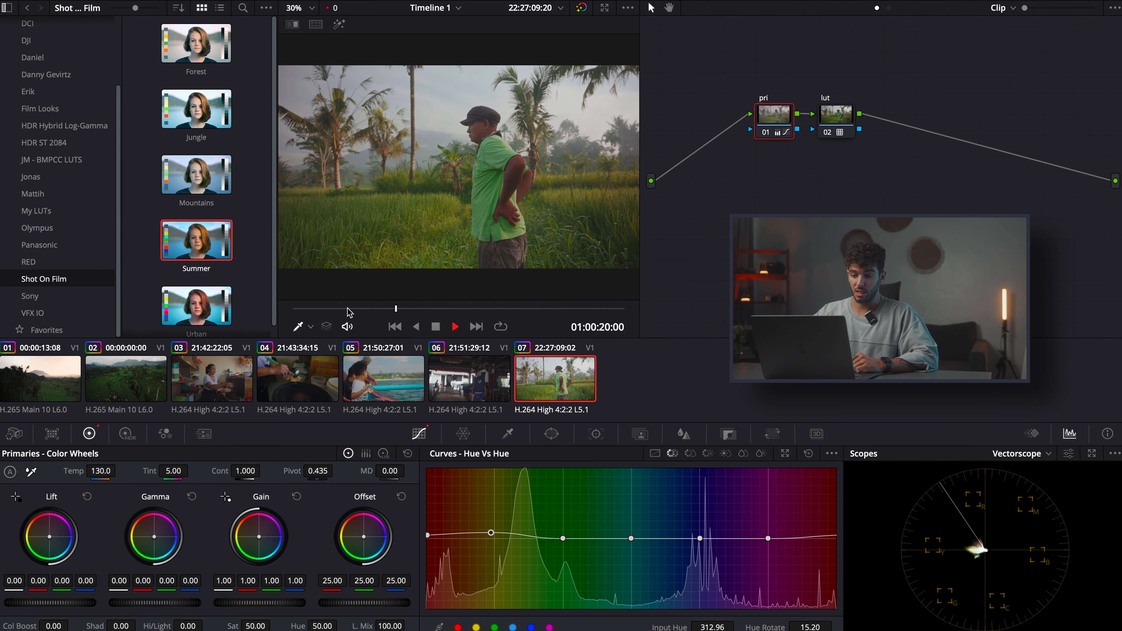
key("space")
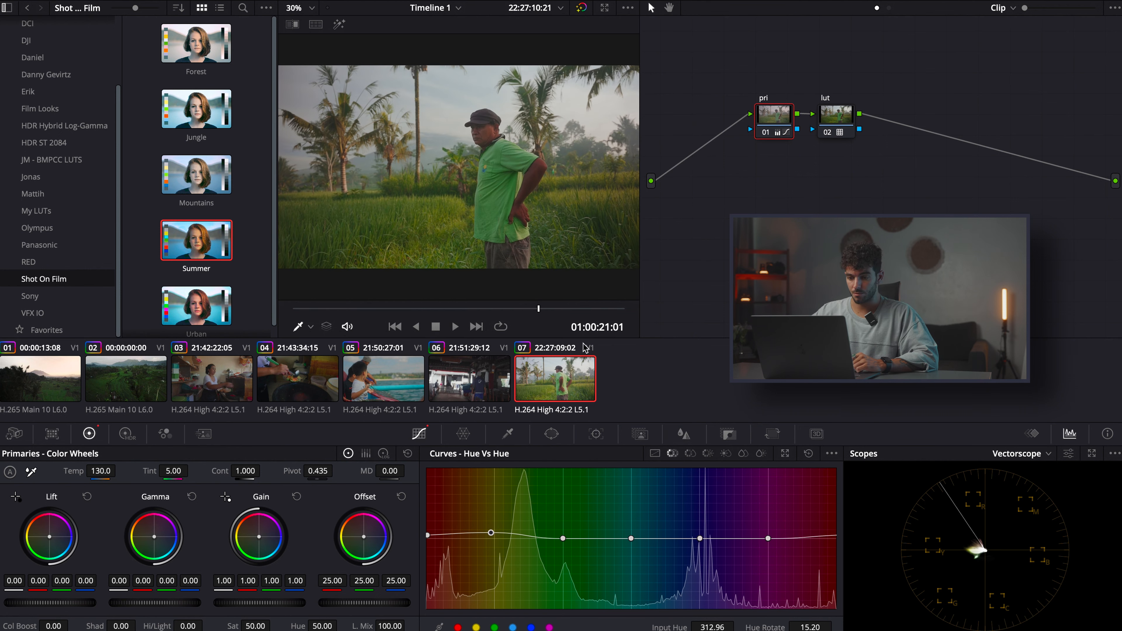
Desaturate clip 07's yellows, greens and cyans with Hue Vs Sat, setting the green point's saturation to 0.83.
left_click(692, 455)
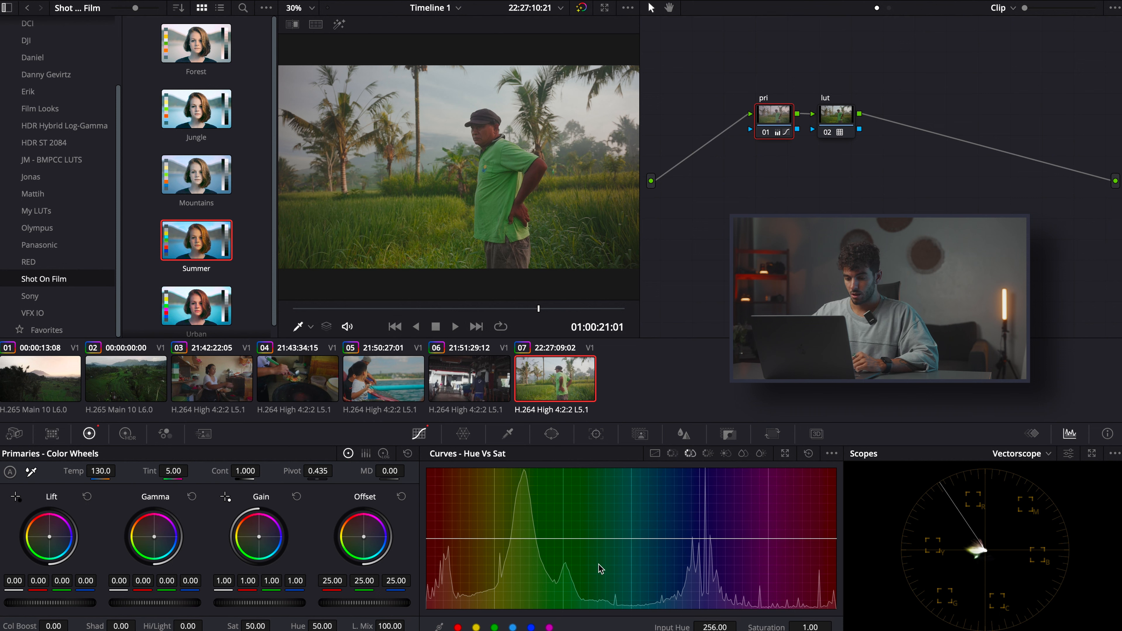
left_click(495, 627)
left_click_drag(560, 539, 562, 548)
left_click_drag(495, 539, 496, 555)
left_click_drag(629, 538, 629, 545)
left_click_drag(494, 551, 562, 551)
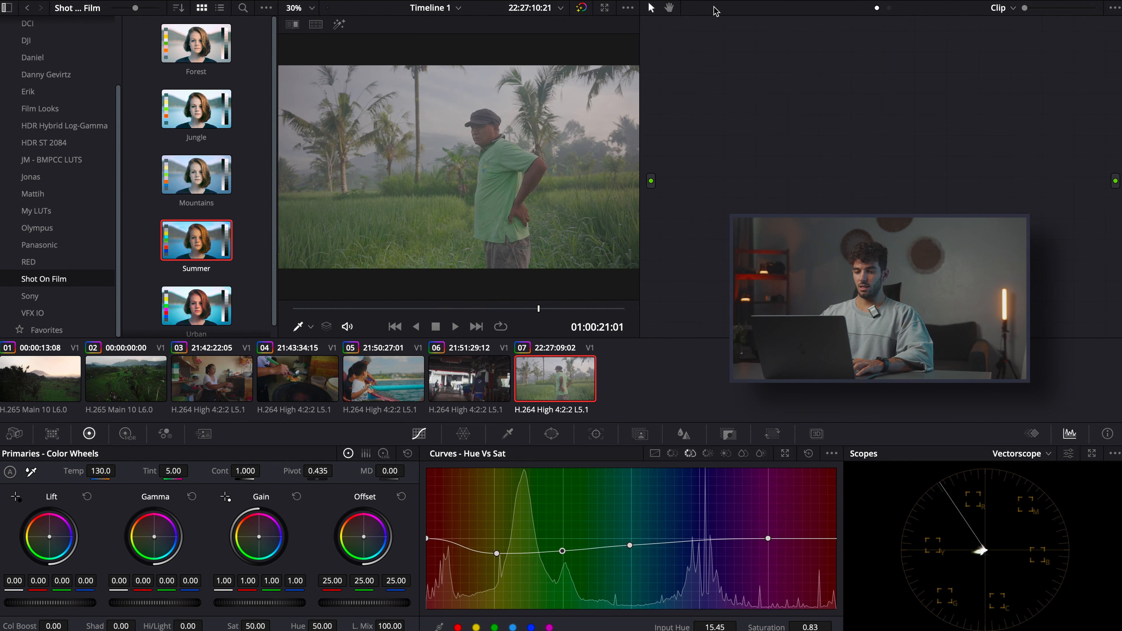
Compare clip 07 with and without its grade.
key("shift+d")
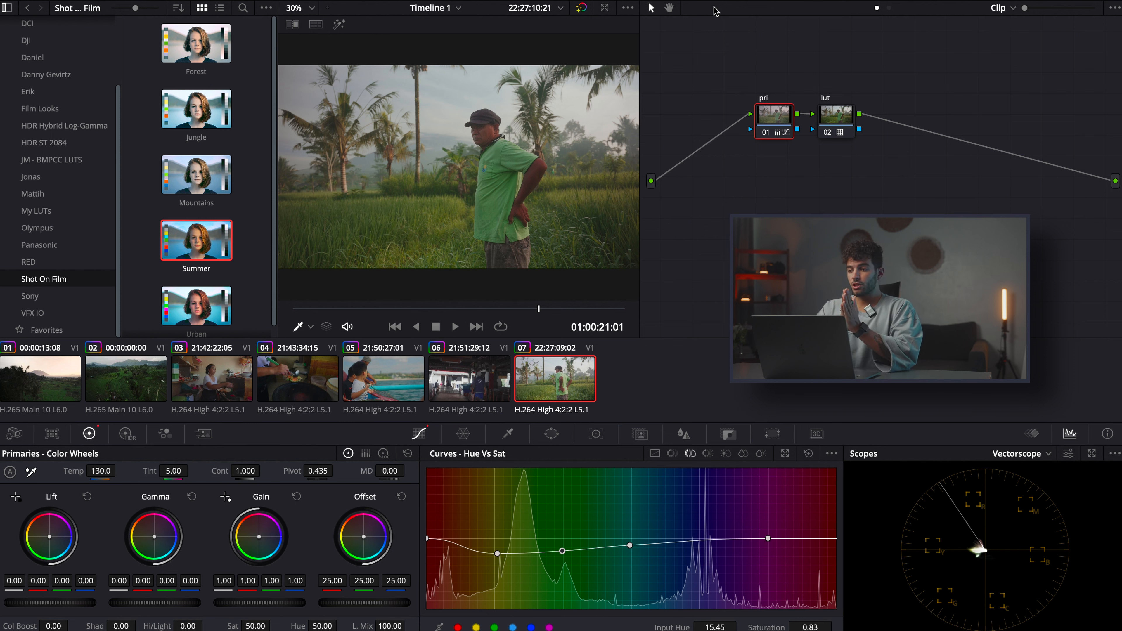
left_click(948, 0)
left_click(947, 1)
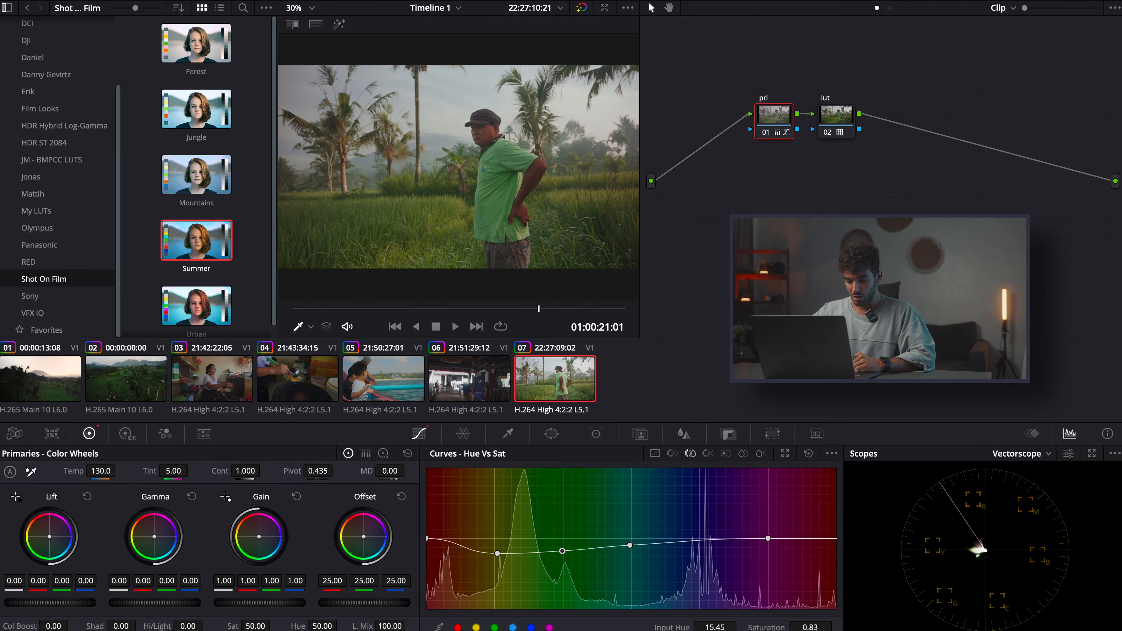
Go to the Edit page and browse in Finder to the iPhone footage folder of the Can I FILM A COMMERCIAL project.
left_click(513, 630)
left_click(272, 630)
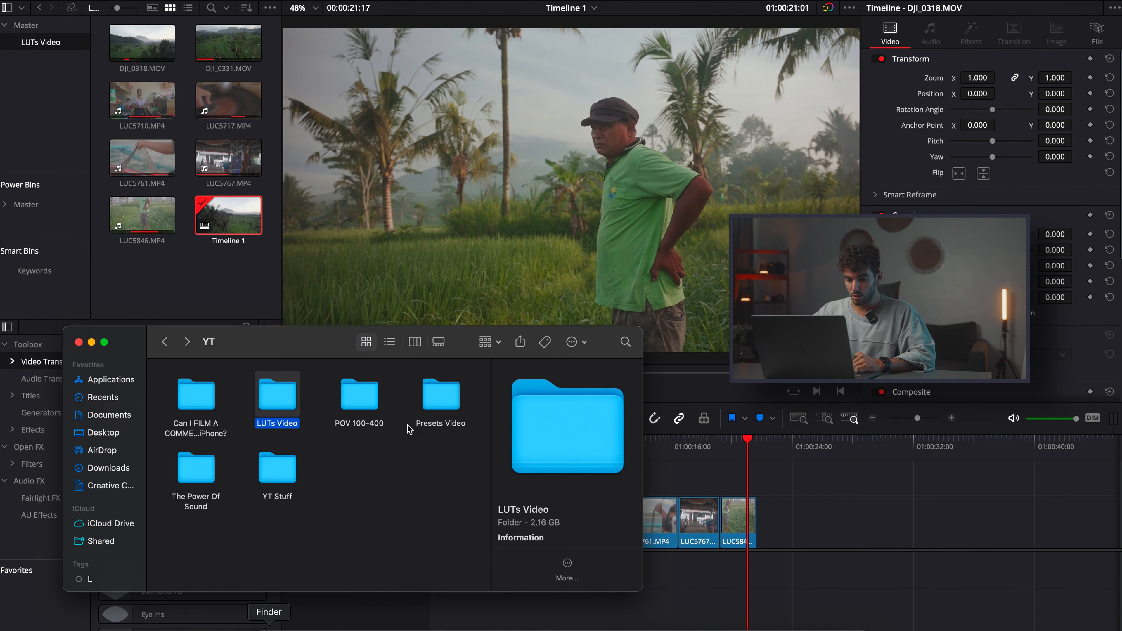
double_click(204, 405)
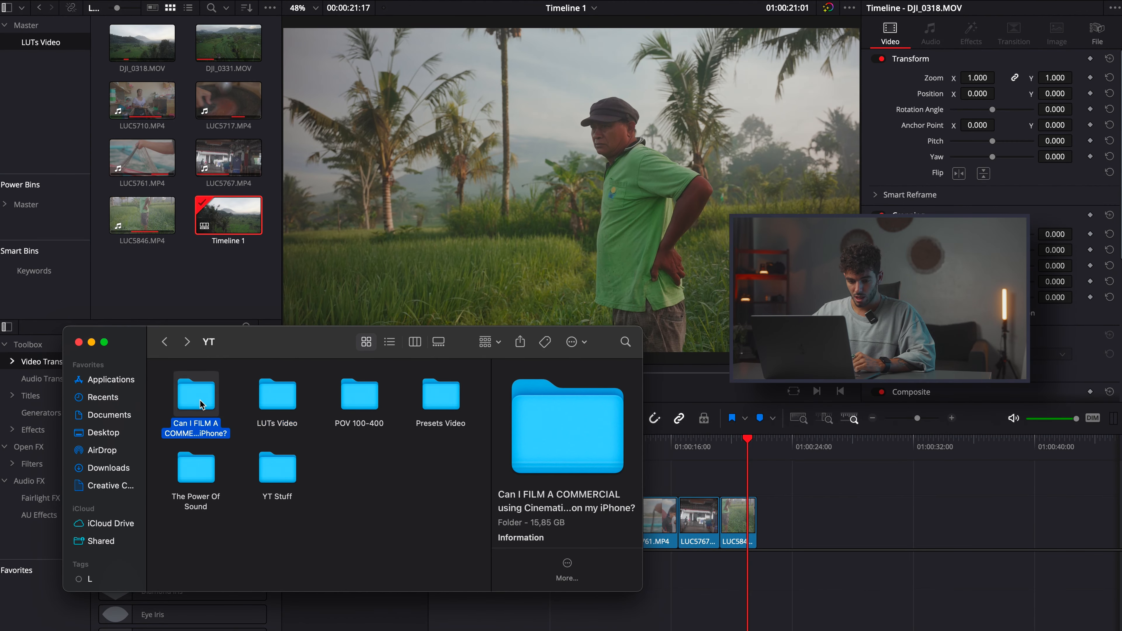
left_click_drag(286, 346, 250, 287)
double_click(218, 336)
scroll(276, 370, "down", 5)
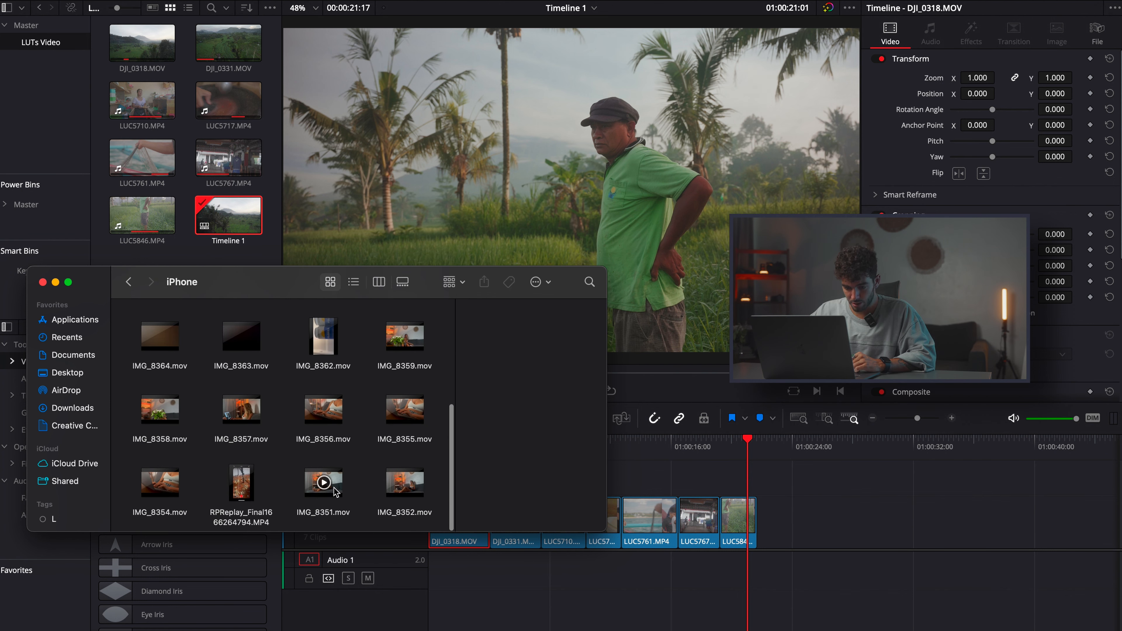
Add IMG_8351.mov to the end of Timeline 1 and place the playhead over it at 01:00:24:03.
left_click(342, 490)
left_click_drag(341, 490, 796, 468)
left_click(797, 468)
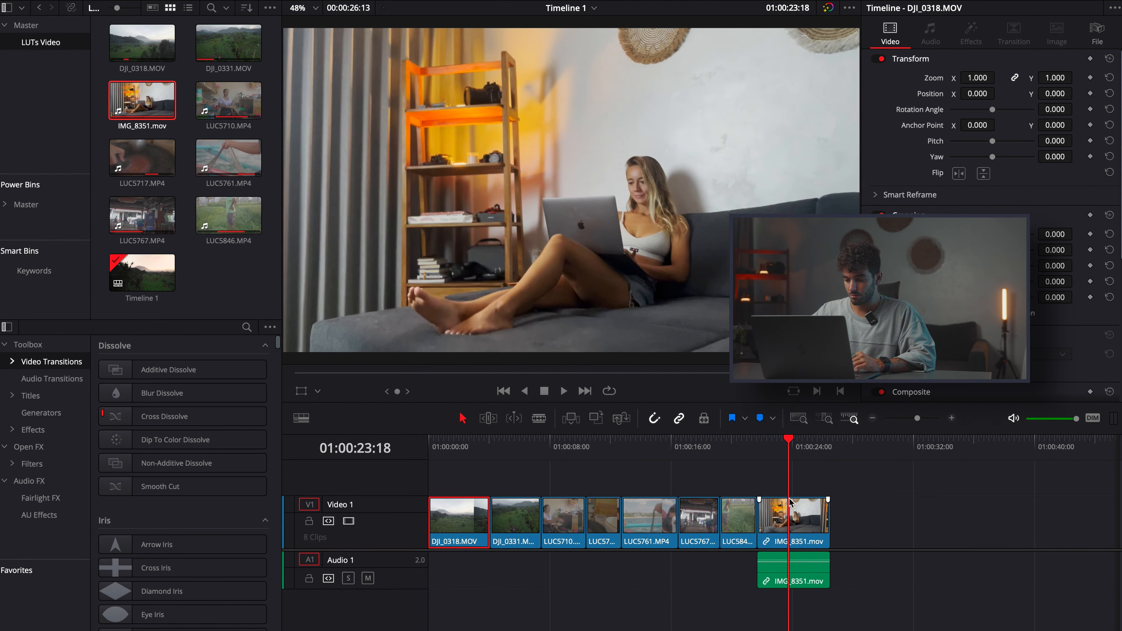
left_click(795, 445)
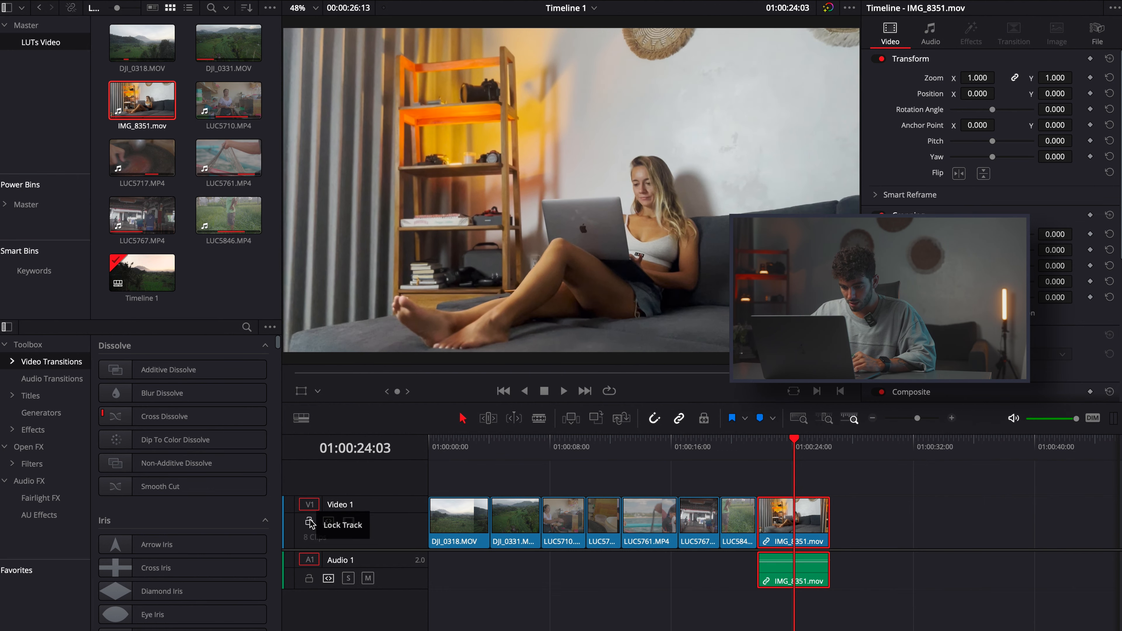
On the Color page, add a second serial node to clip 08 and label the two nodes pri and lut.
key("shift+6")
key("alt+s")
type("lut")
left_click(770, 124)
type("pri")
left_click(835, 123)
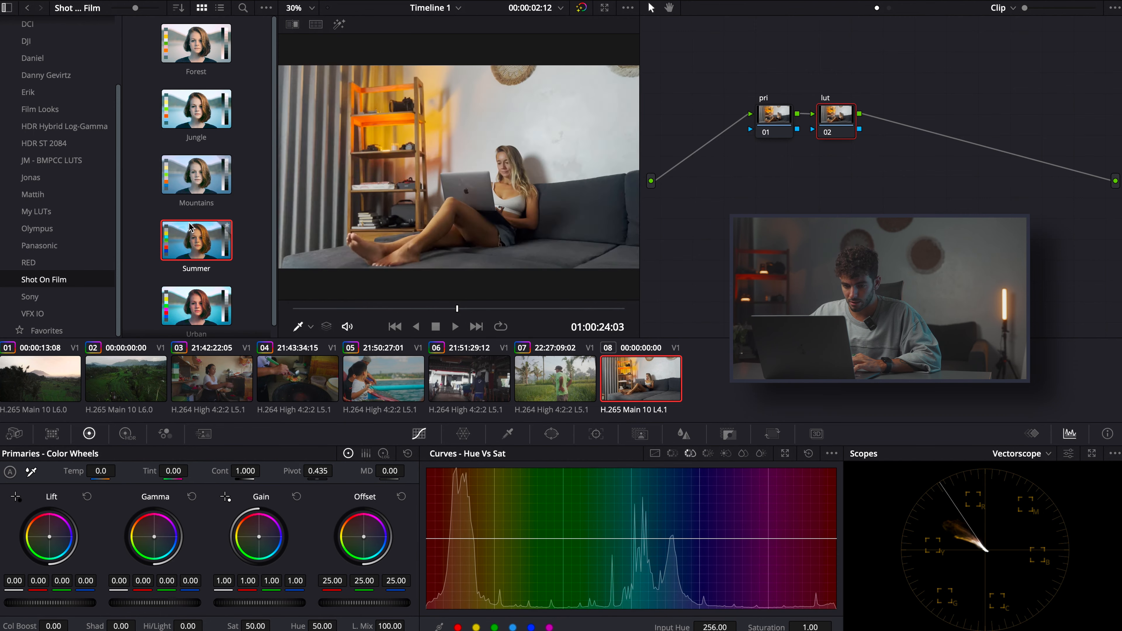
Apply the Urban LUT to clip 08's lut node and reduce the node's Key Output gain to 0.507.
left_click(197, 302)
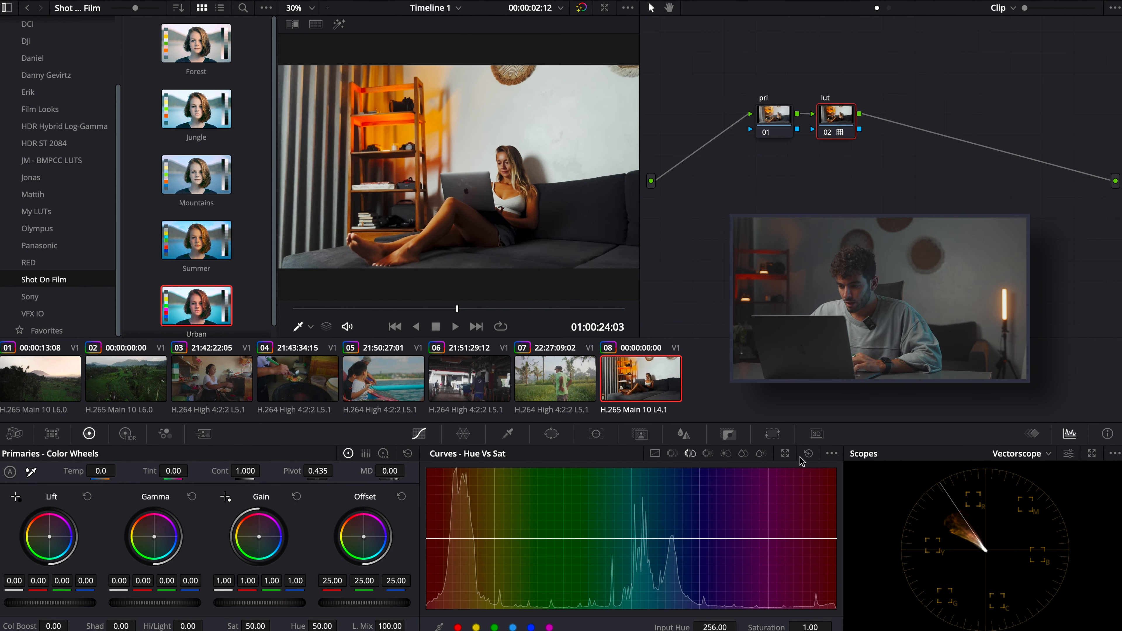
left_click(728, 435)
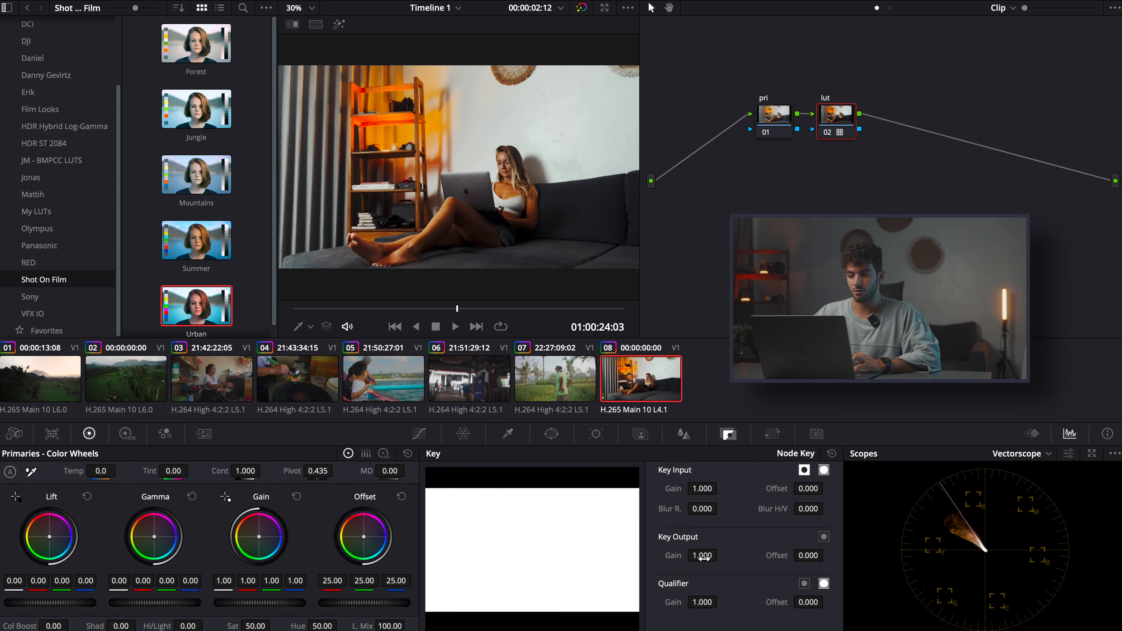
left_click_drag(702, 558, 658, 558)
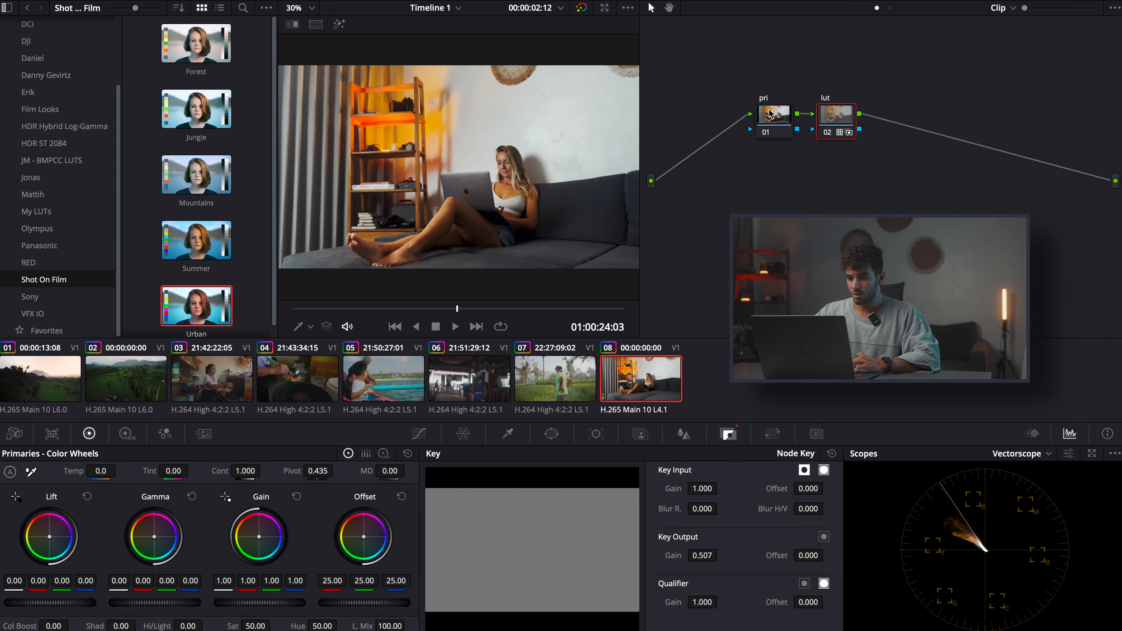
On clip 08's pri node, set the contrast to 0.876 and shape a slight S-curve with lowered shadows and raised highlights.
left_click(770, 114)
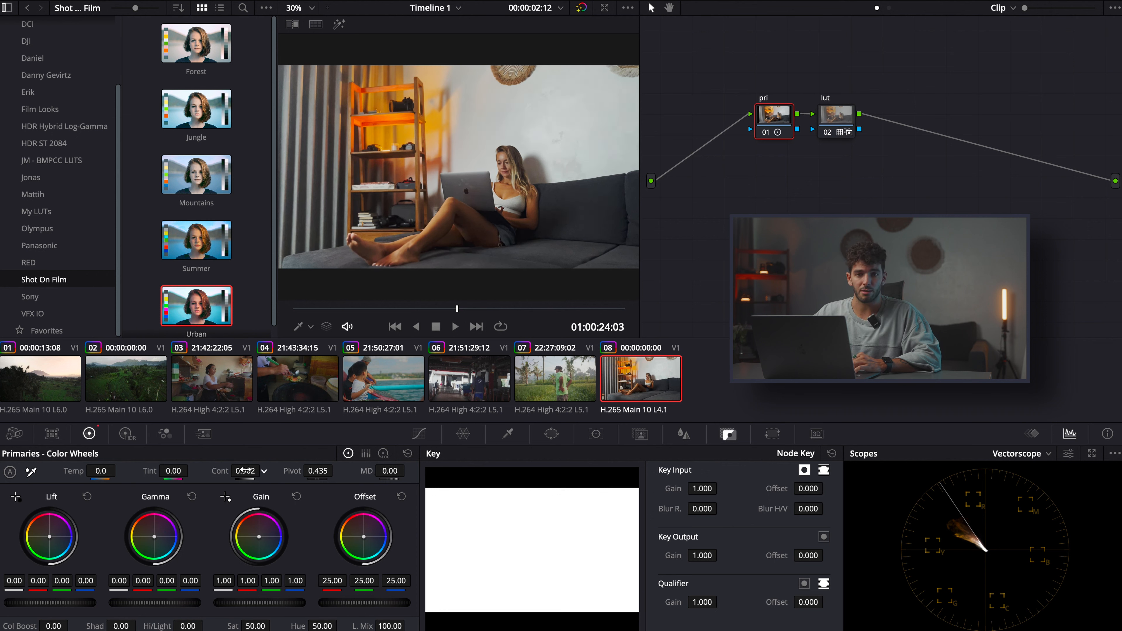
left_click_drag(261, 471, 245, 470)
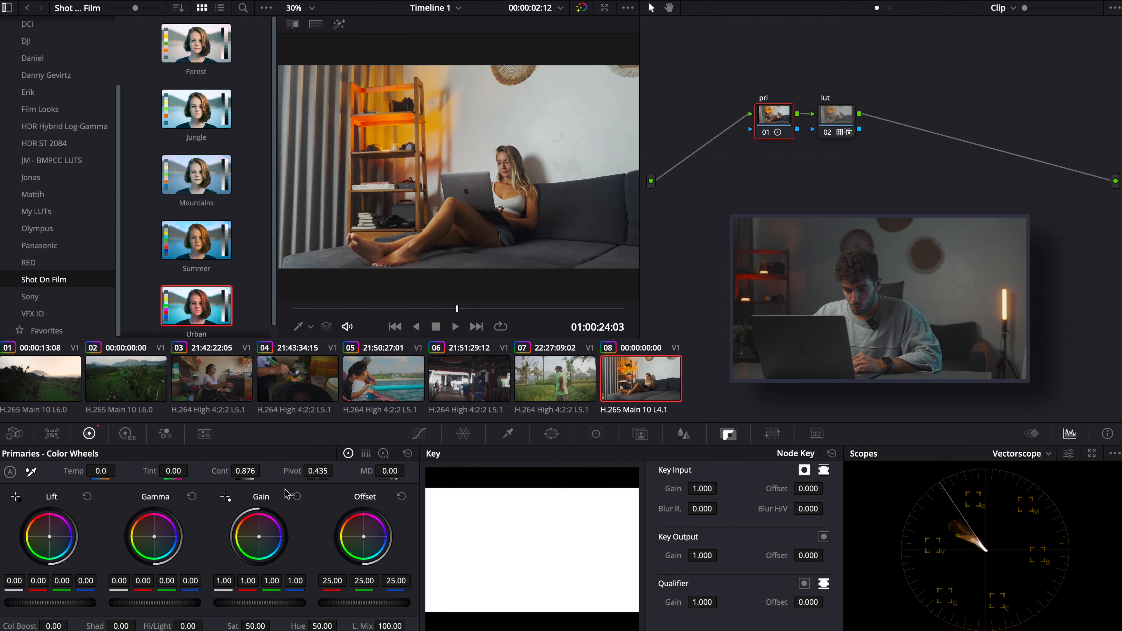
left_click(418, 434)
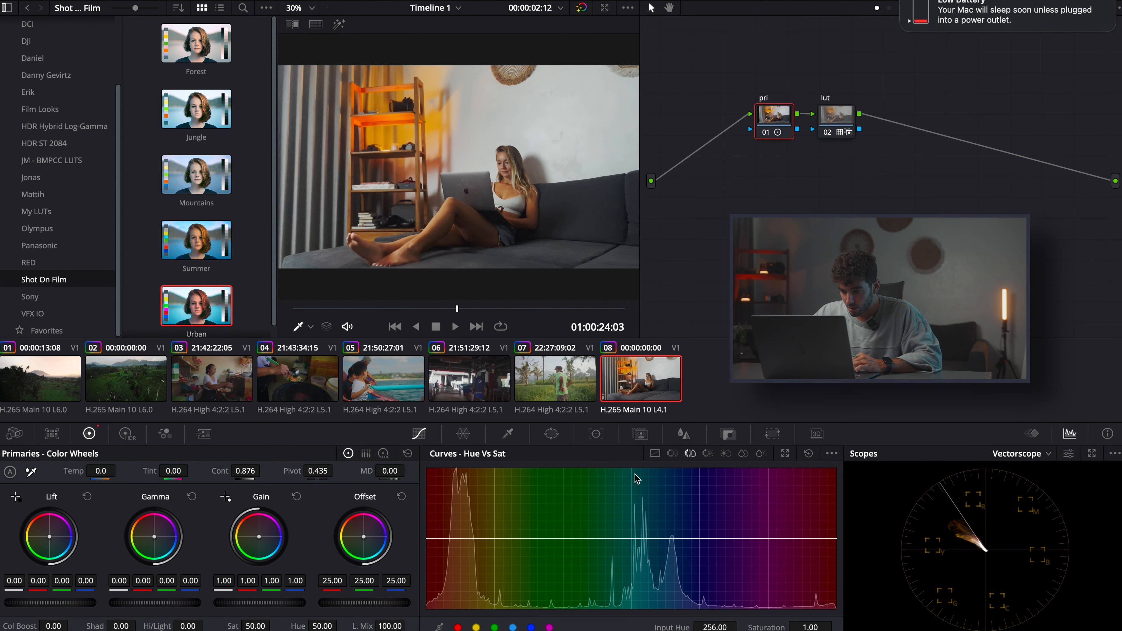
left_click(656, 453)
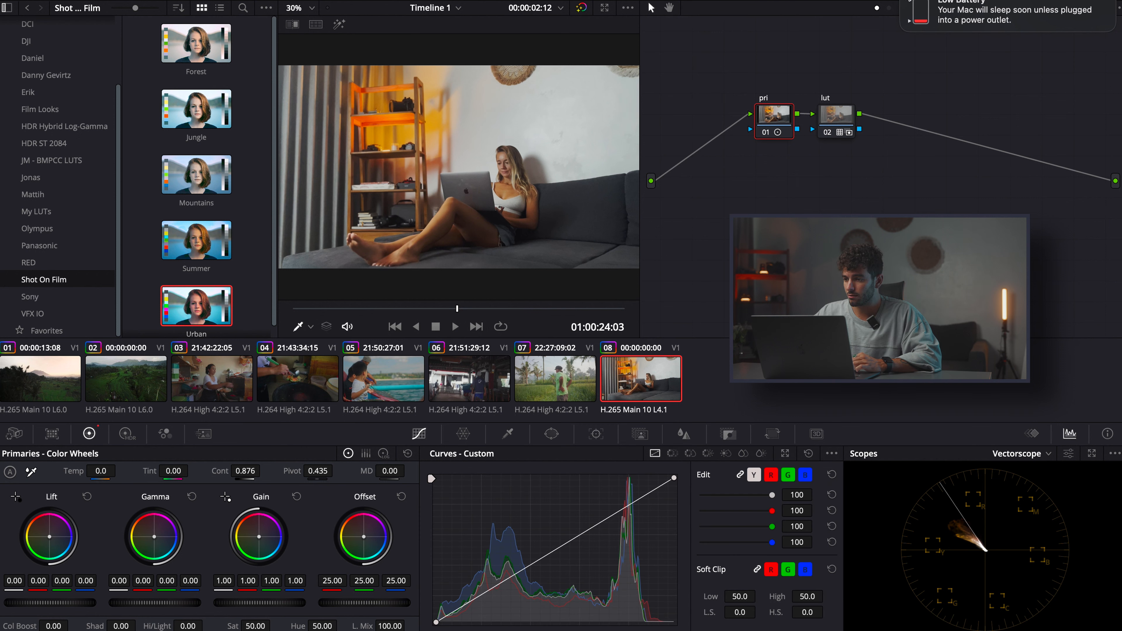
left_click(508, 582)
left_click_drag(508, 582, 511, 584)
left_click(597, 524)
Check clip 04's grade, and on clip 08's pri node desaturate the reds and yellows with Hue Vs Sat, to 0.88 at the reds.
left_click(317, 392)
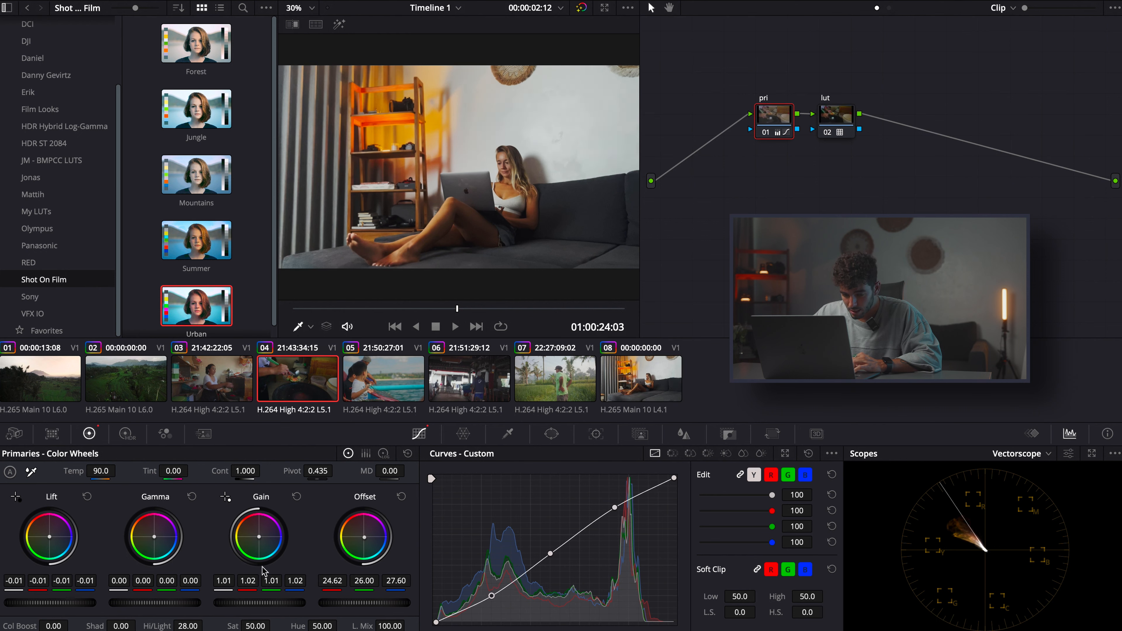
left_click(634, 374)
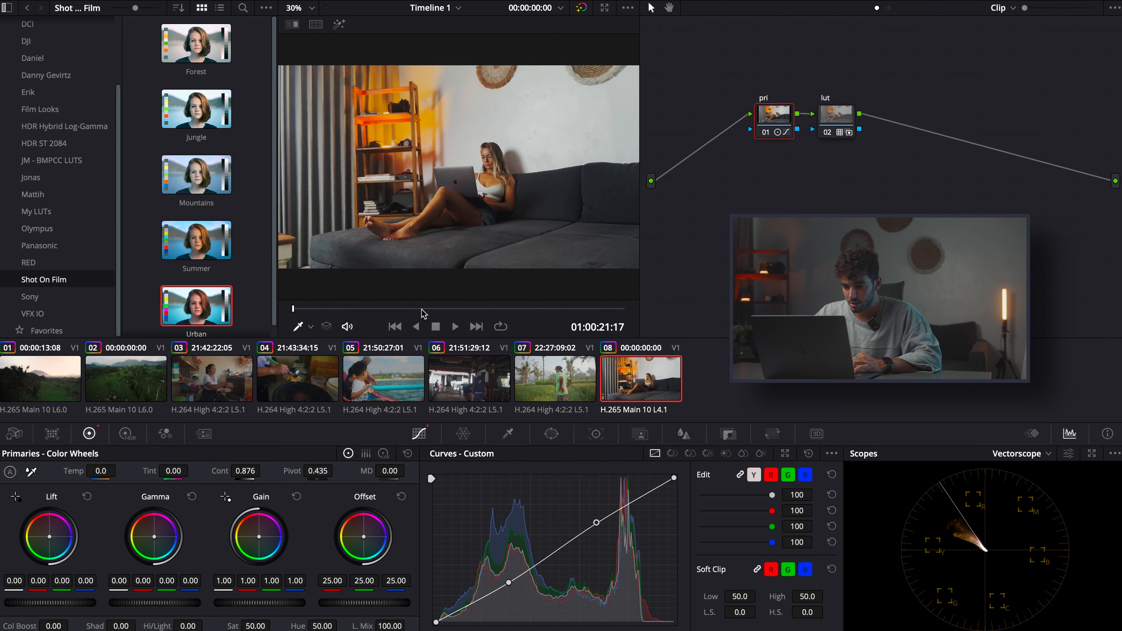
left_click(672, 454)
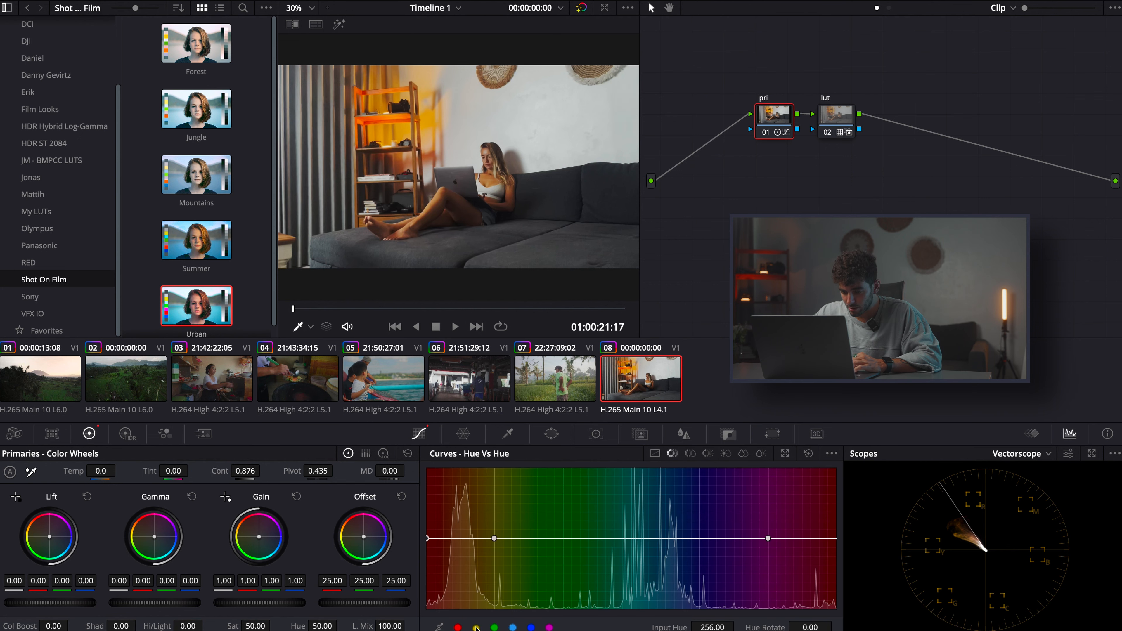
left_click(689, 454)
left_click_drag(428, 538, 494, 549)
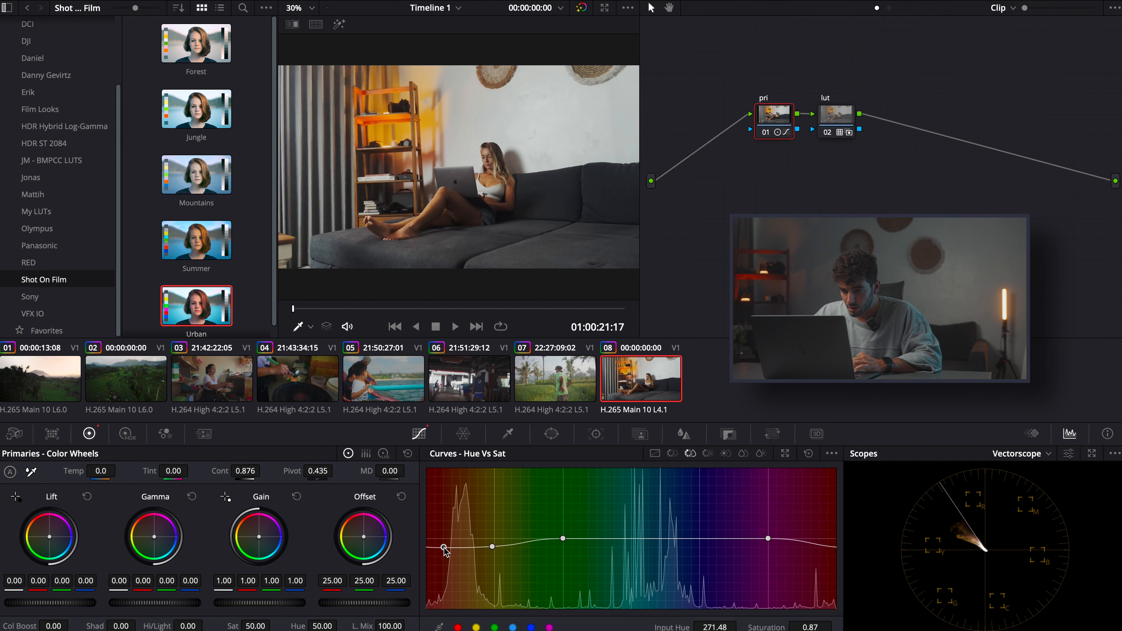
Compare clip 08 with and without its grade and play the clip to review the look.
left_click_drag(868, 153, 756, 90)
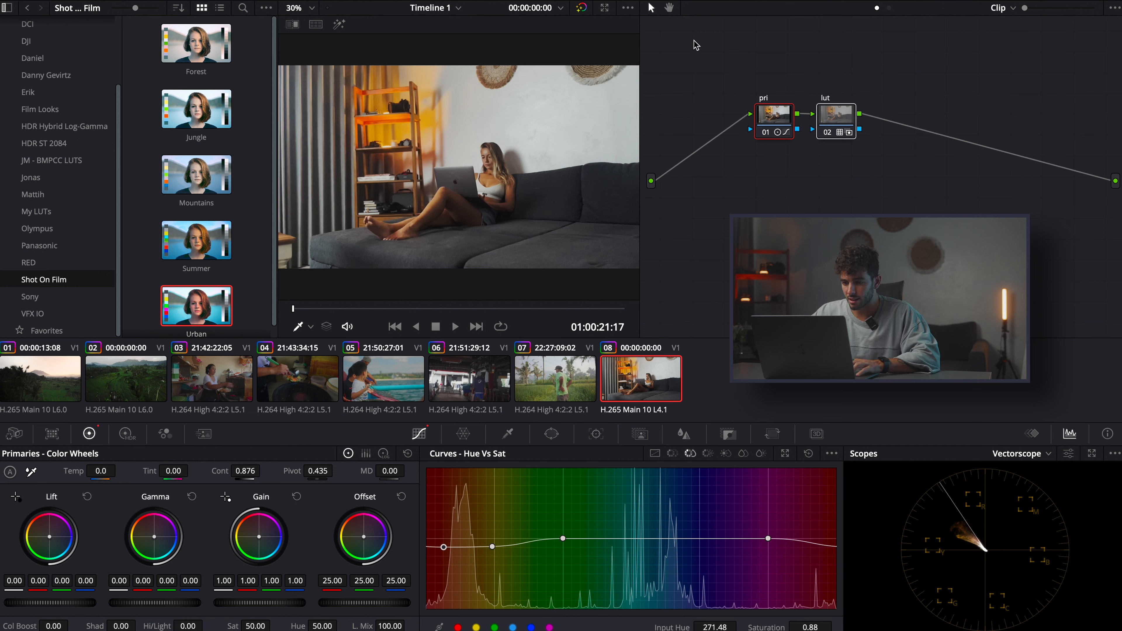
key("Delete")
key("ctrl+z")
key("space")
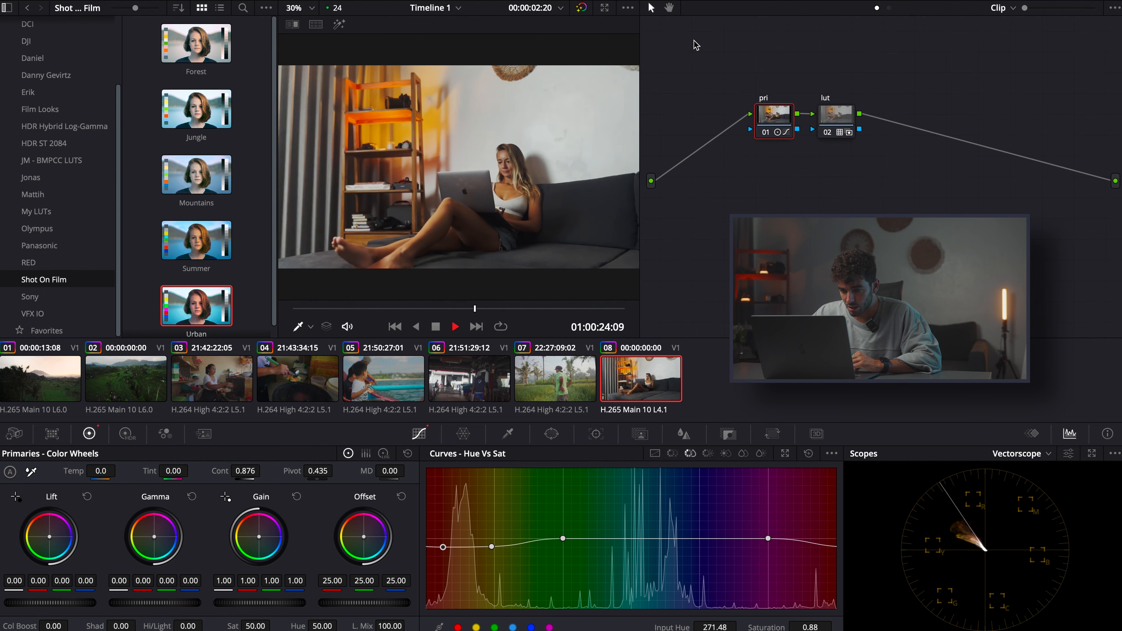
key("space")
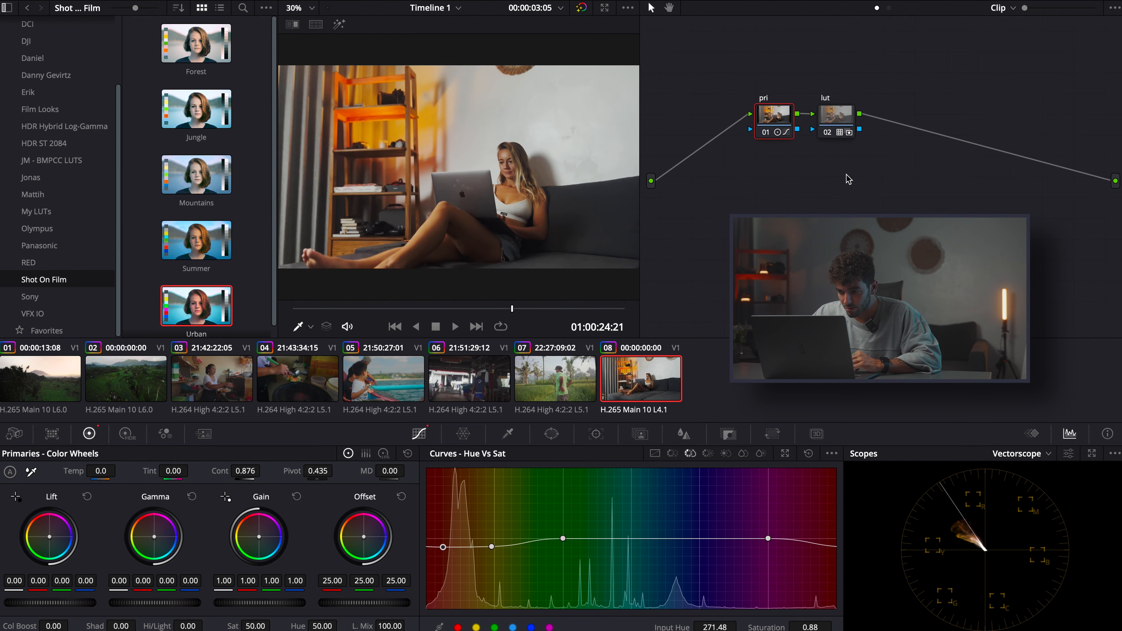
key("shift+d")
key("shift+d")
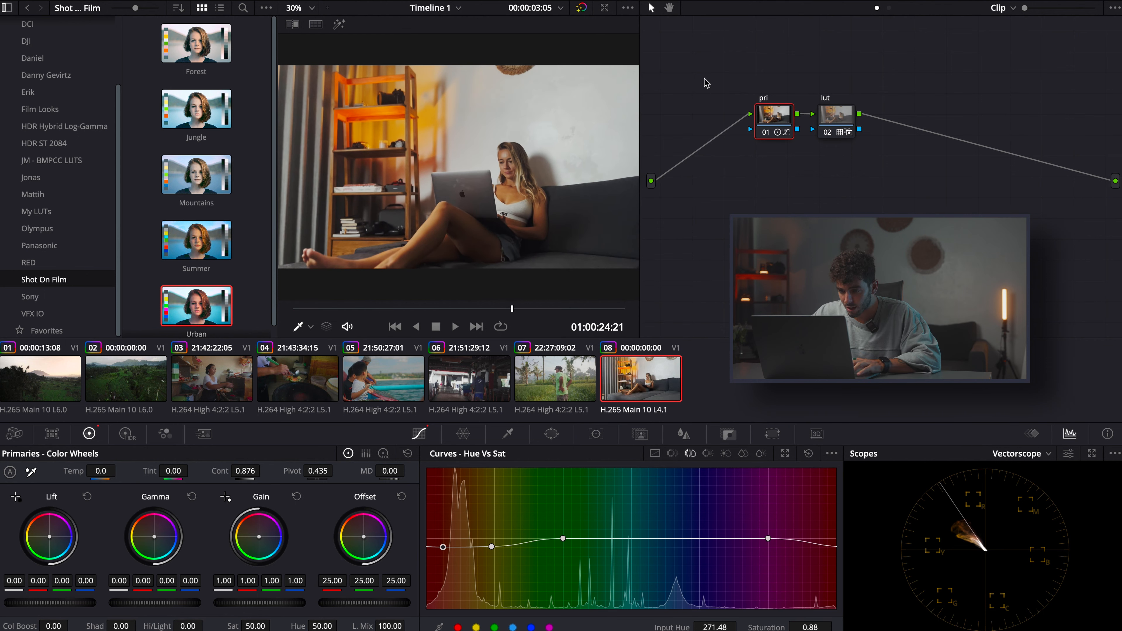